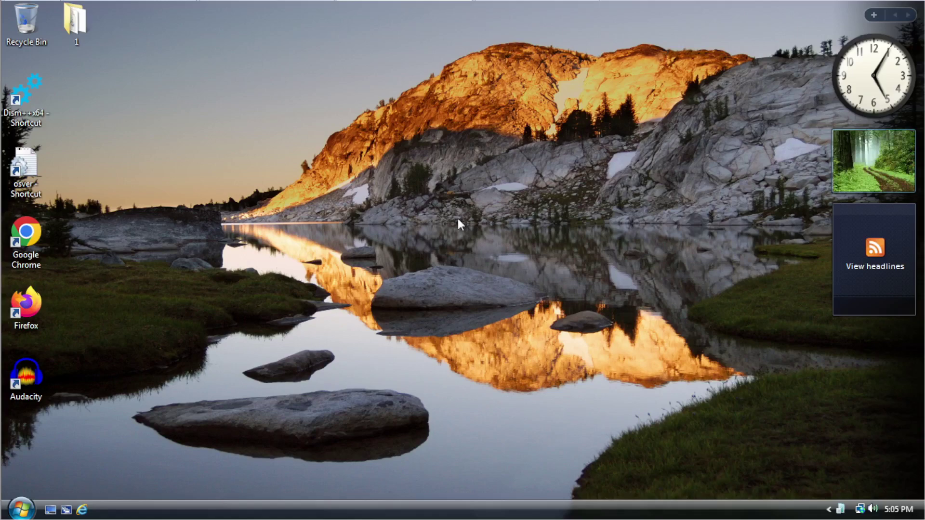
Step: Launch Chrome, show its About page (version 105.0.5195.102) and dismiss the unsupported-OS warning
{"action": "double_click", "coordinate": [26, 232]}
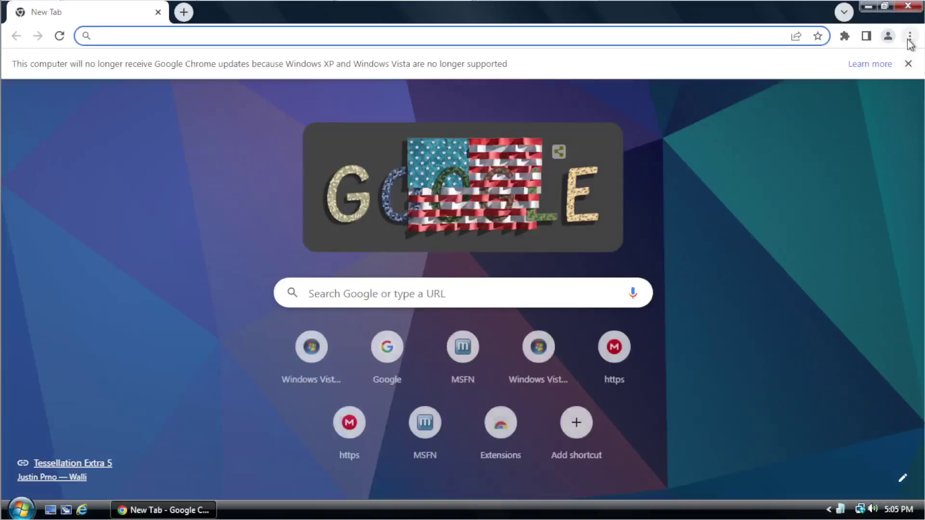
{"action": "left_click", "coordinate": [909, 36]}
{"action": "mouse_move", "coordinate": [773, 284]}
{"action": "left_click", "coordinate": [730, 284]}
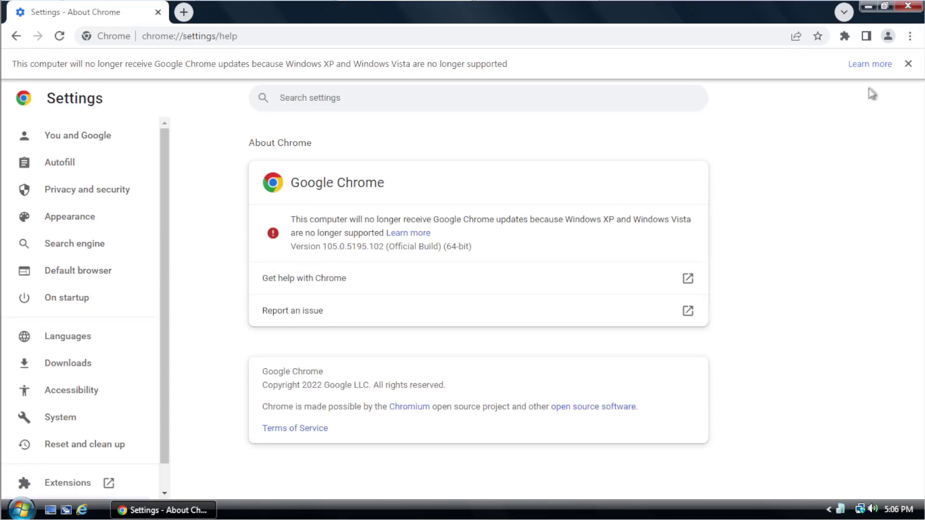
{"action": "left_click", "coordinate": [908, 64]}
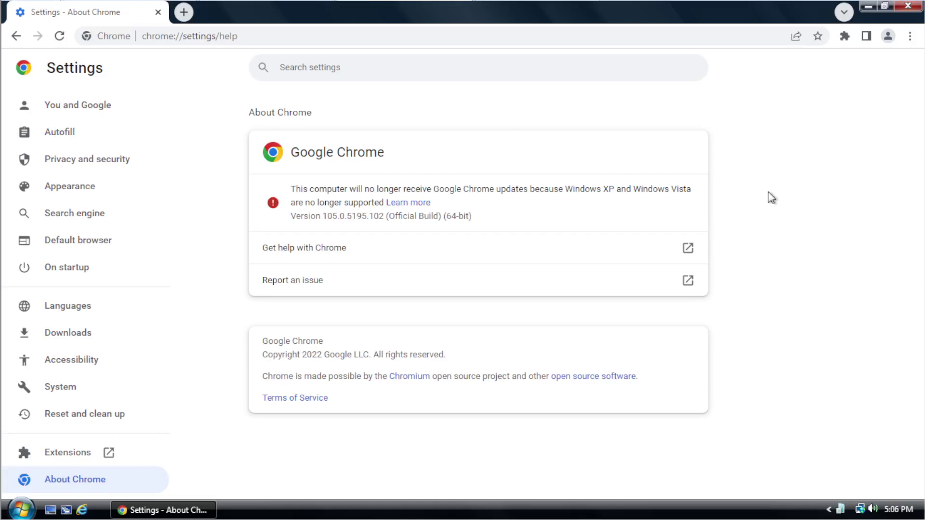
Step: Load the ximonite.com Extended Kernel downloads page in a new tab, then view the computer's system properties
{"action": "left_click", "coordinate": [186, 11]}
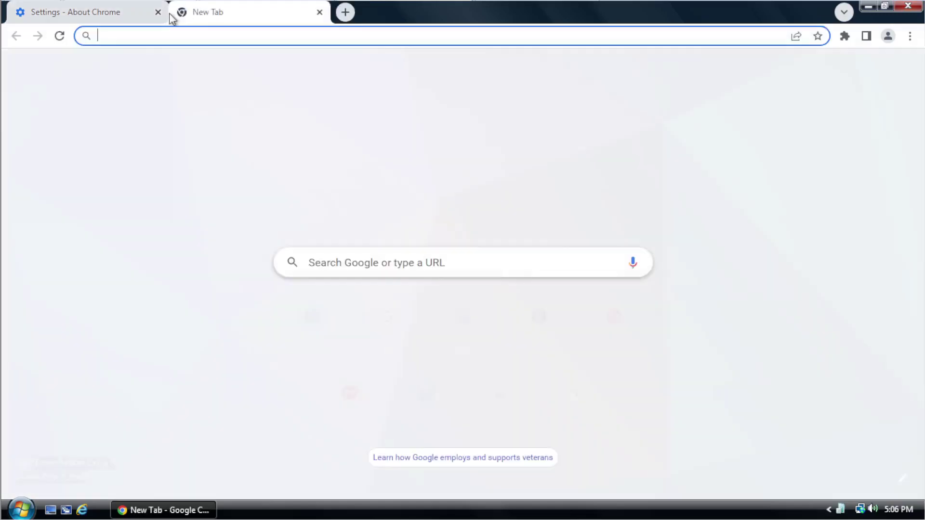
{"action": "left_click", "coordinate": [371, 34]}
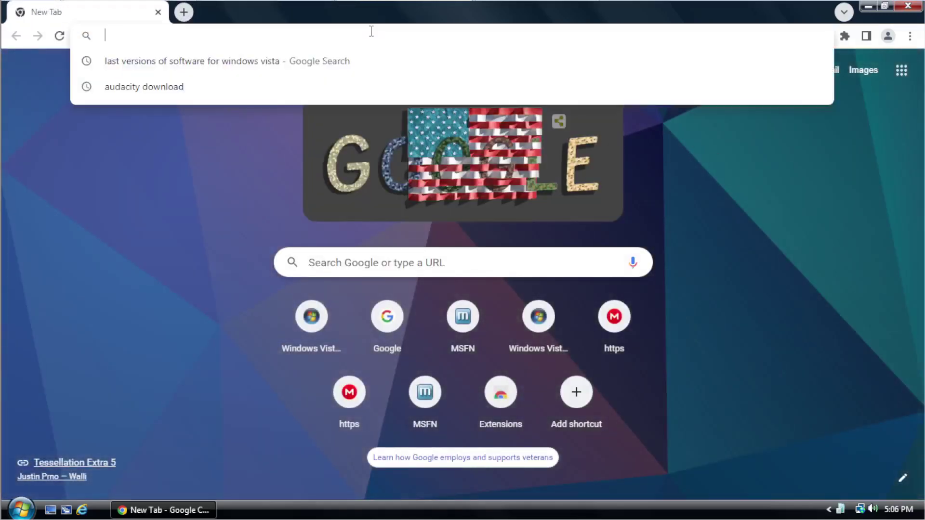
{"action": "left_click", "coordinate": [241, 237]}
{"action": "left_click", "coordinate": [238, 37]}
{"action": "type", "text": "c"}
{"action": "key", "text": "BackSpace"}
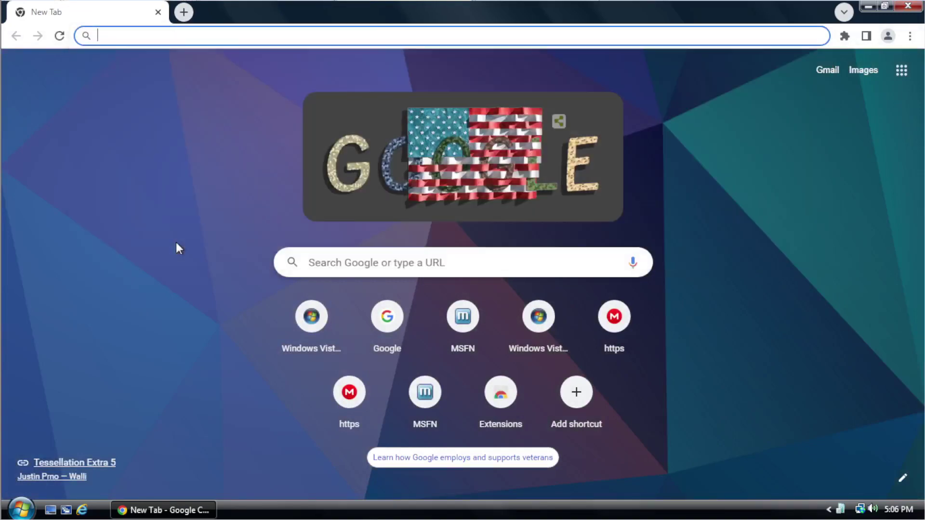
{"action": "type", "text": "ximoni"}
{"action": "key", "text": "Return"}
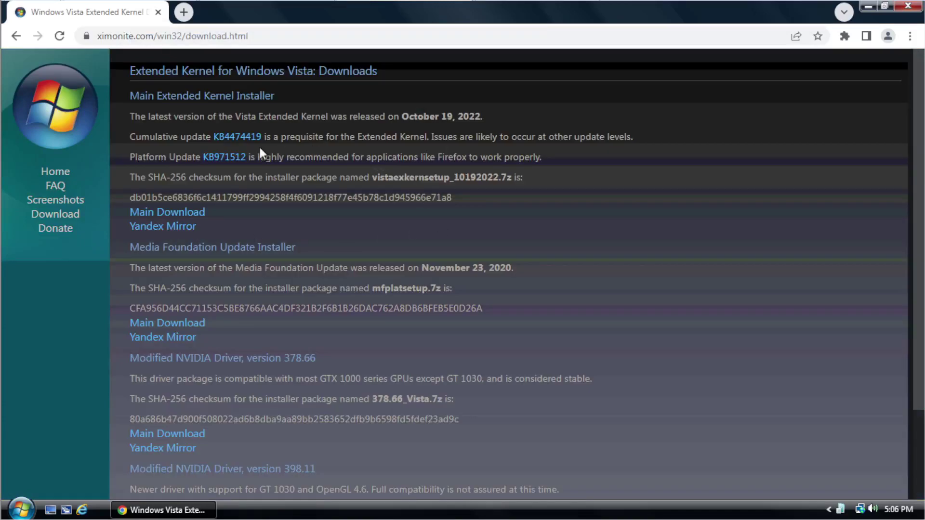
{"action": "left_click", "coordinate": [21, 510]}
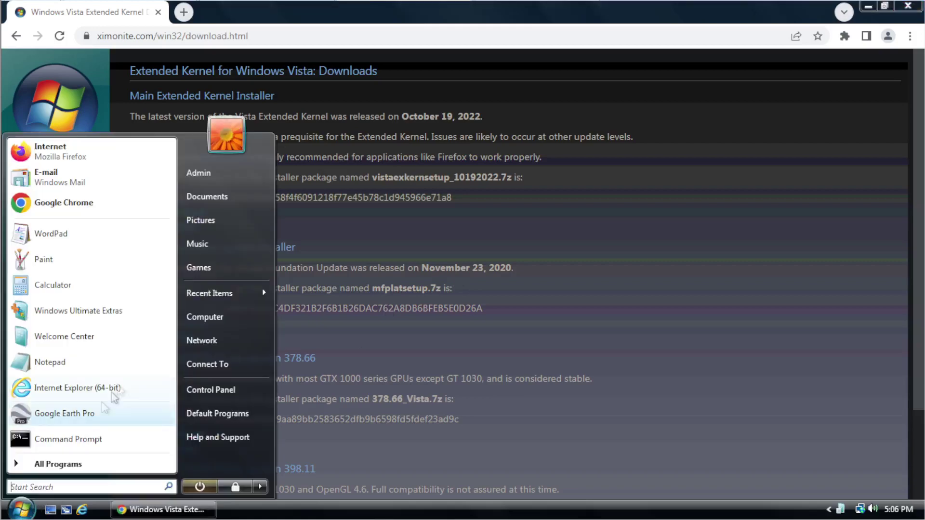
{"action": "right_click", "coordinate": [209, 319]}
{"action": "left_click", "coordinate": [304, 448]}
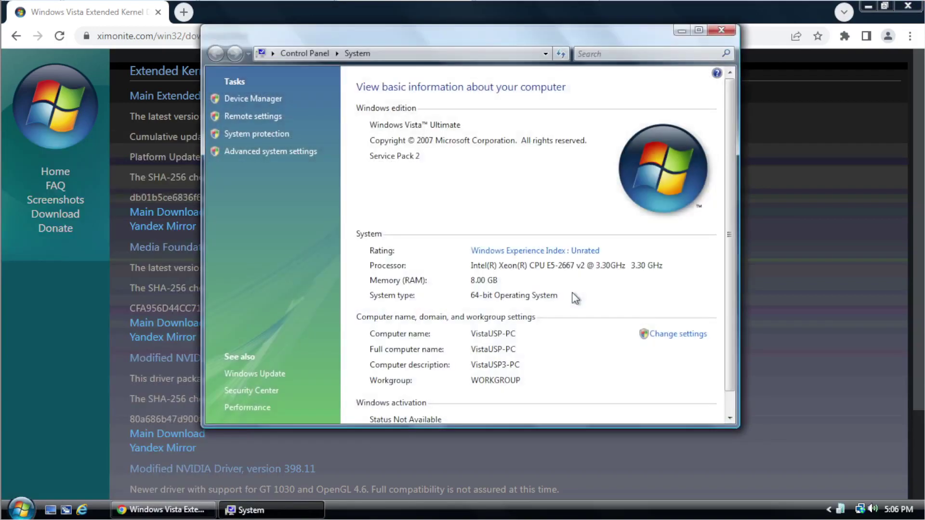
{"action": "left_click", "coordinate": [20, 510]}
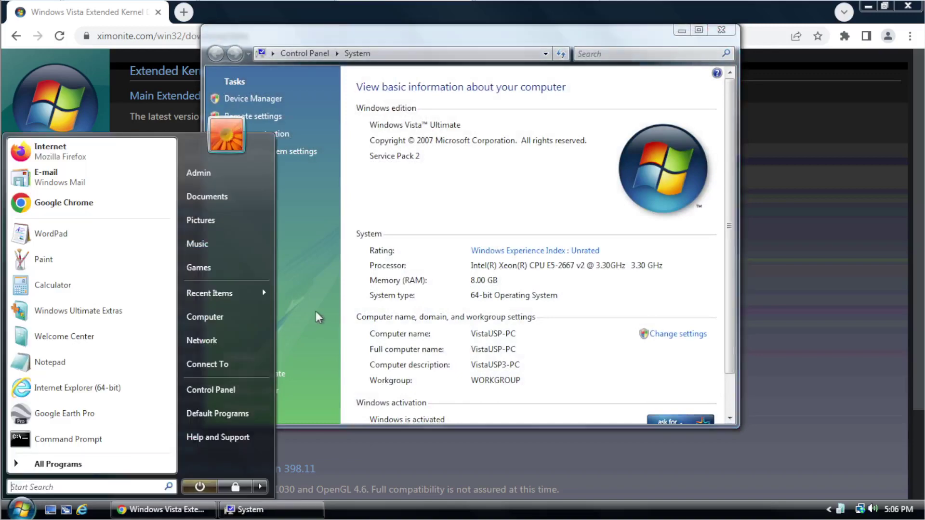
{"action": "right_click", "coordinate": [239, 316]}
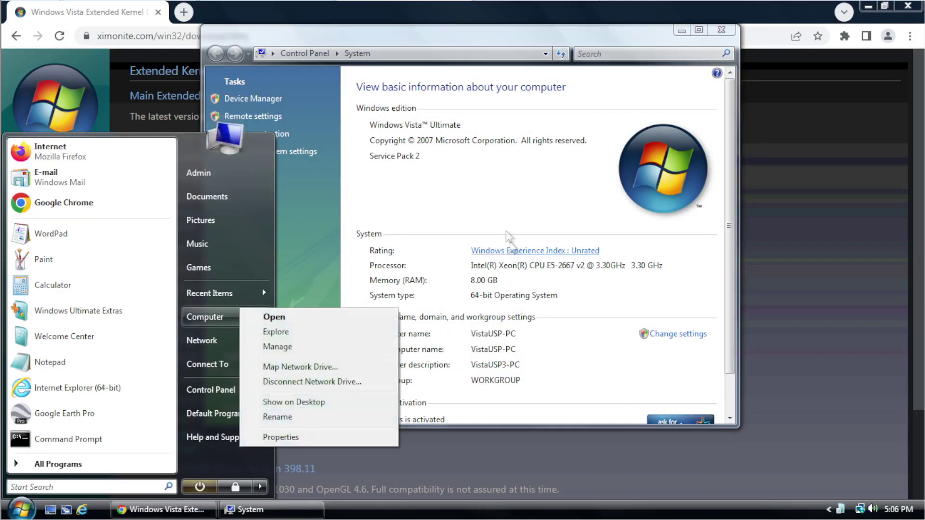
{"action": "left_click", "coordinate": [281, 437]}
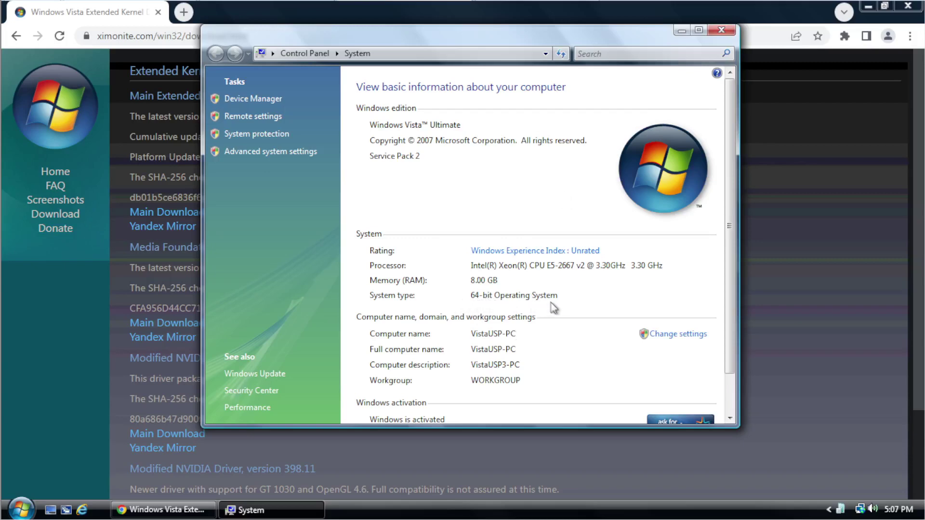
{"action": "left_click", "coordinate": [710, 28]}
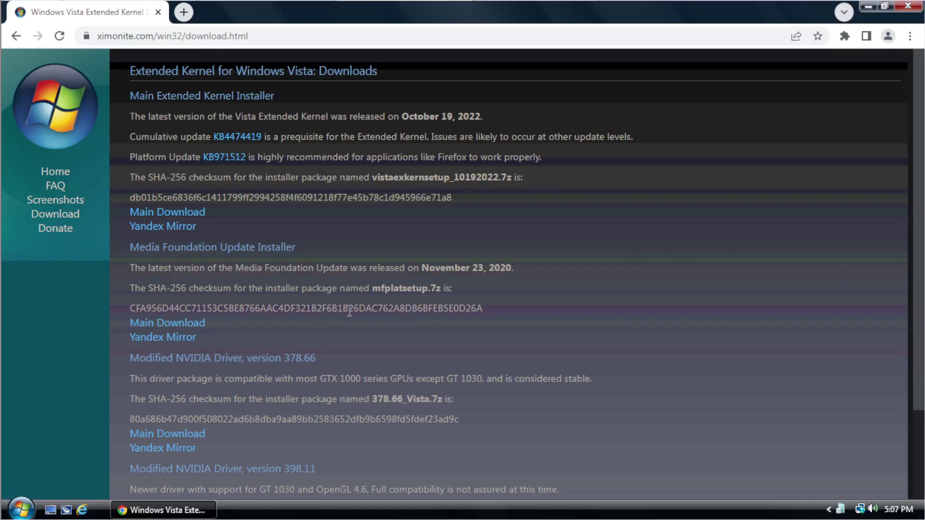
{"action": "left_click", "coordinate": [21, 509]}
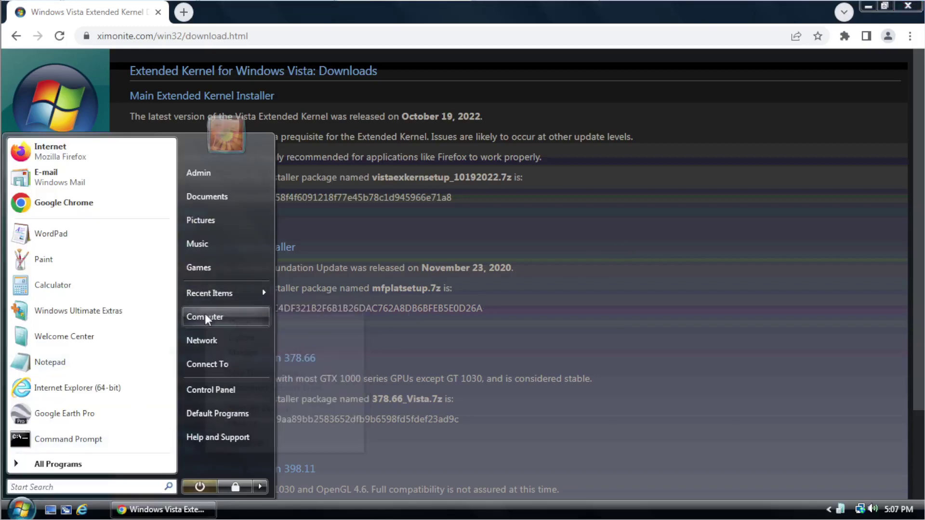
{"action": "right_click", "coordinate": [206, 316]}
{"action": "left_click", "coordinate": [311, 444]}
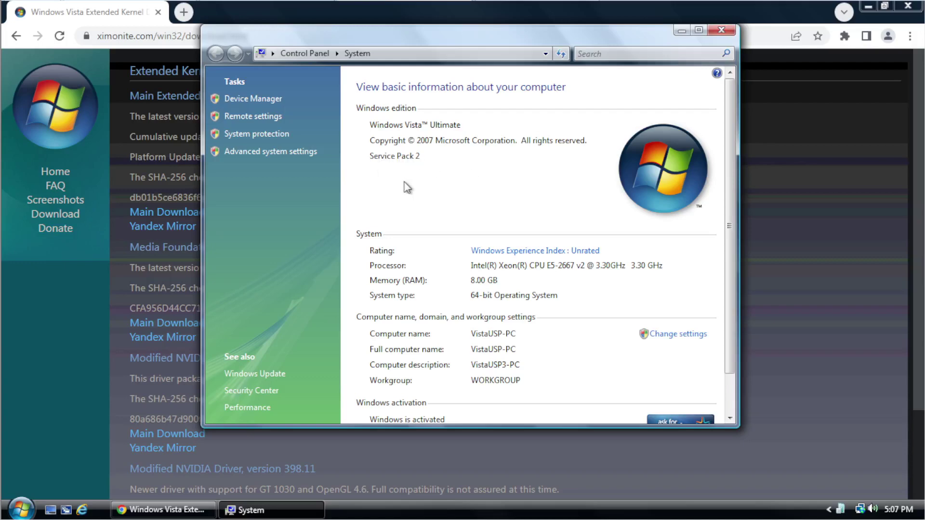
{"action": "left_click", "coordinate": [721, 31]}
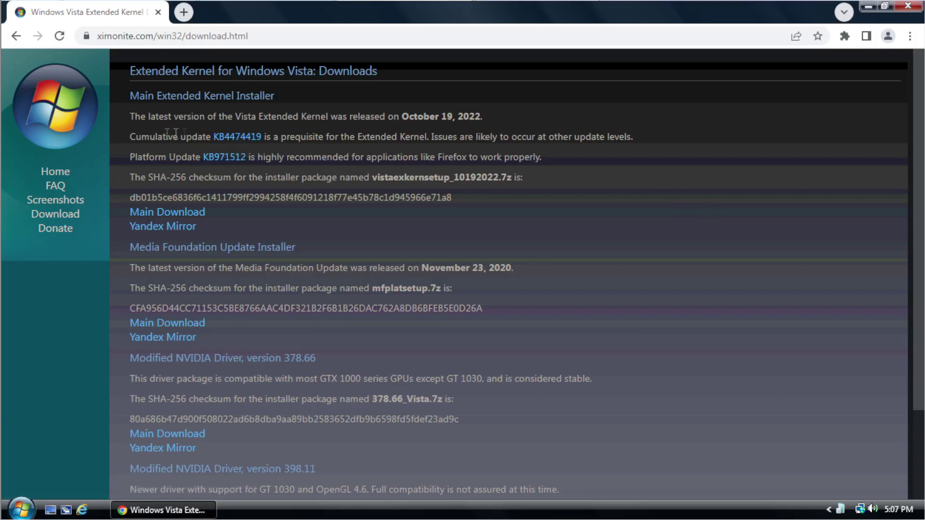
{"action": "left_click", "coordinate": [231, 144]}
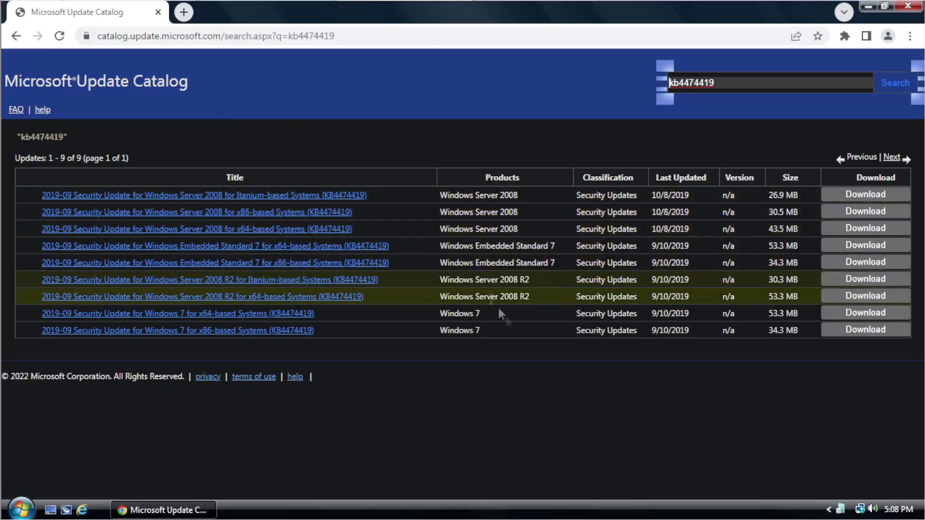
{"action": "left_click", "coordinate": [16, 36]}
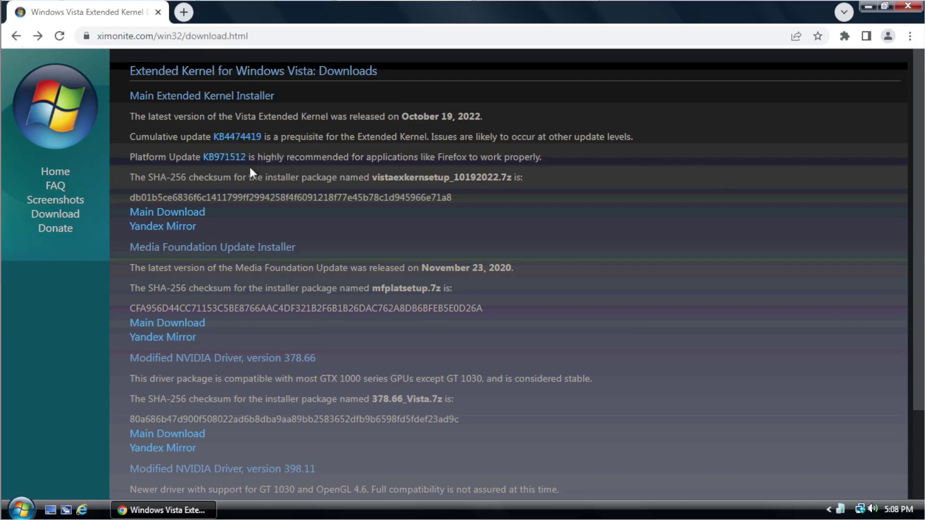
{"action": "left_click", "coordinate": [223, 158]}
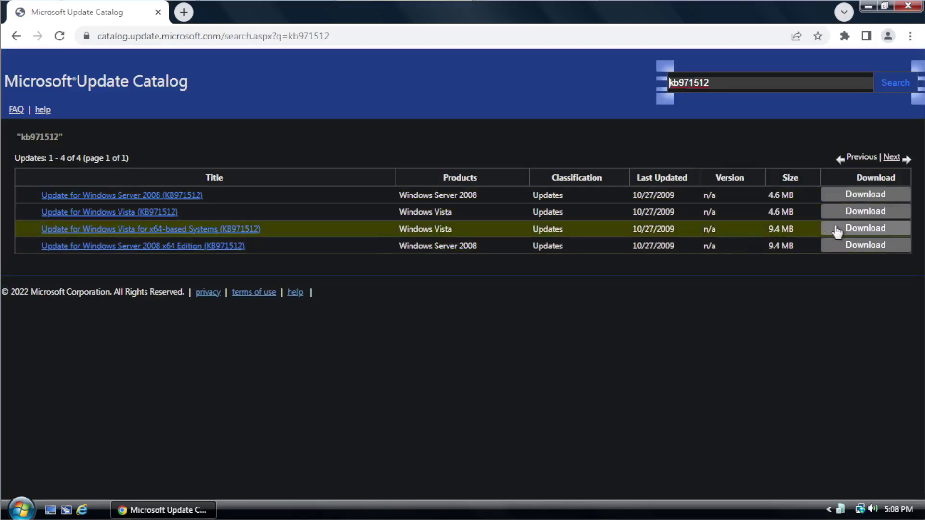
{"action": "left_click", "coordinate": [16, 36]}
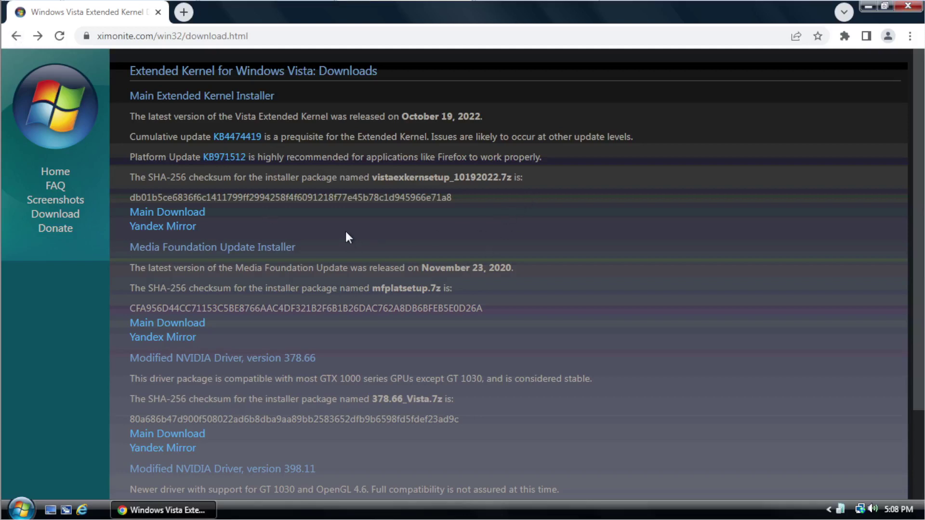
{"action": "left_click", "coordinate": [173, 214]}
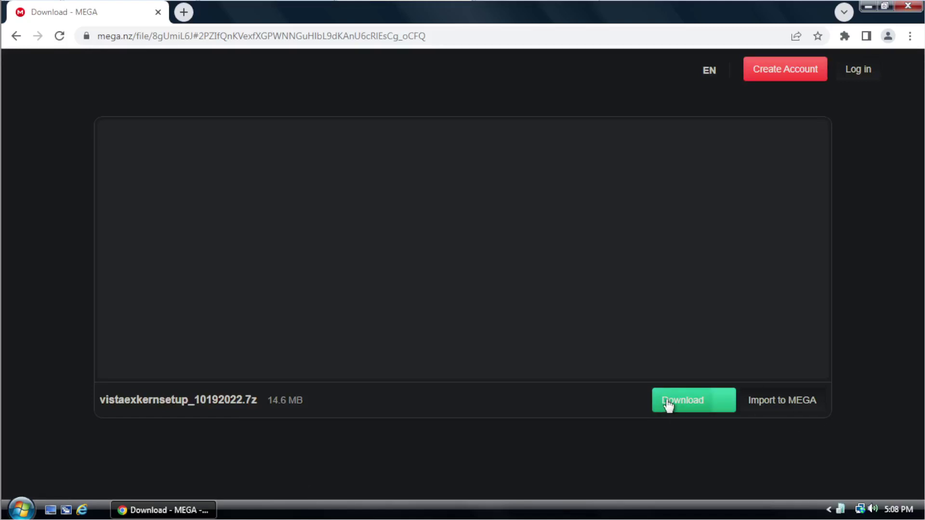
Step: Return to the Extended Kernel page, download mfplatsetup.7z (2.7 MB) from MEGA, and close Chrome
{"action": "left_click", "coordinate": [16, 36]}
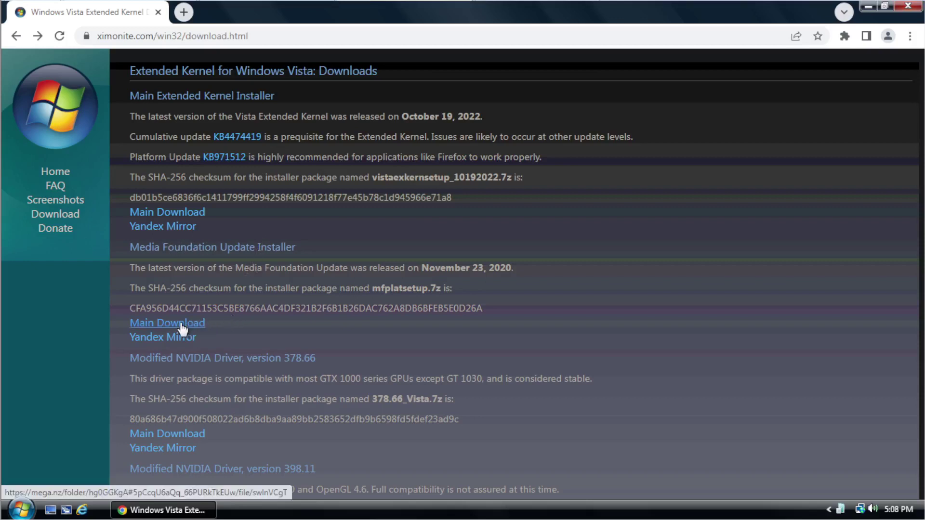
{"action": "left_click", "coordinate": [156, 323]}
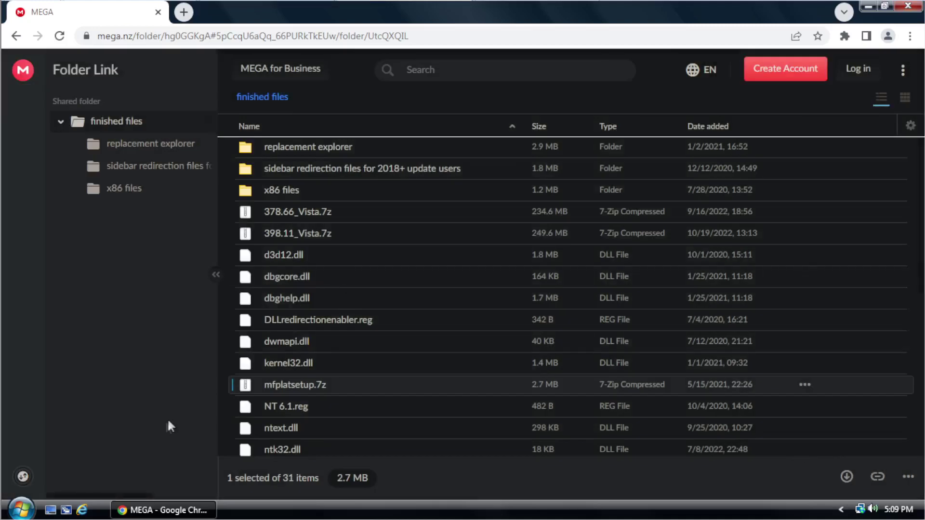
{"action": "left_click", "coordinate": [23, 478]}
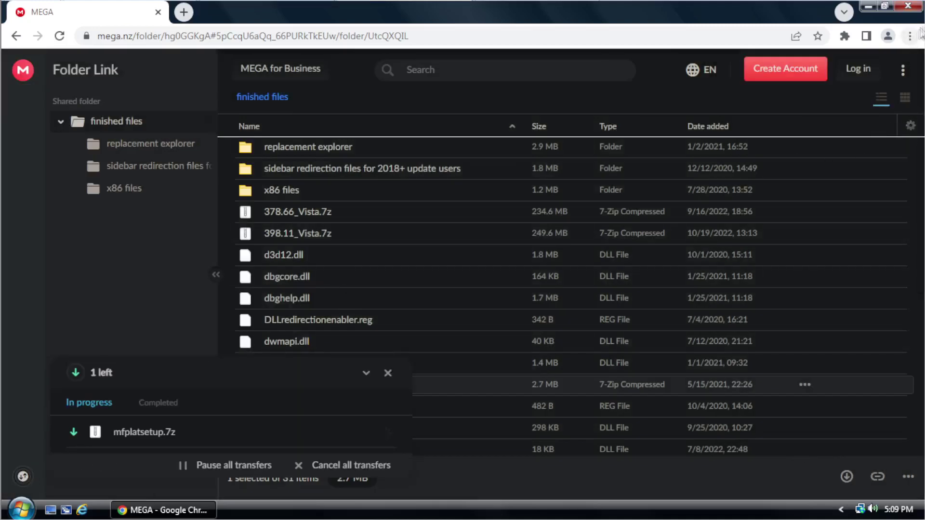
{"action": "left_click", "coordinate": [909, 7]}
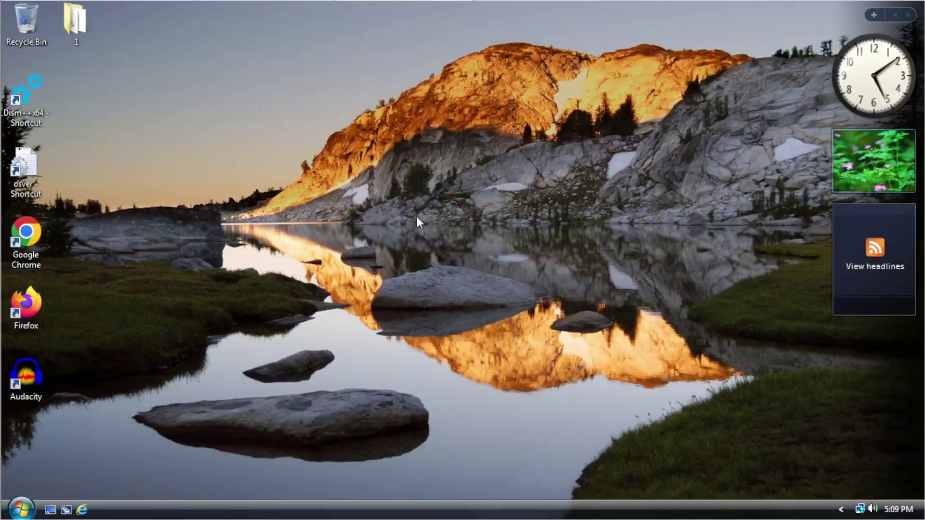
Step: Open the inner mfplatsetup folder inside the user's Downloads folder
{"action": "left_click", "coordinate": [22, 508]}
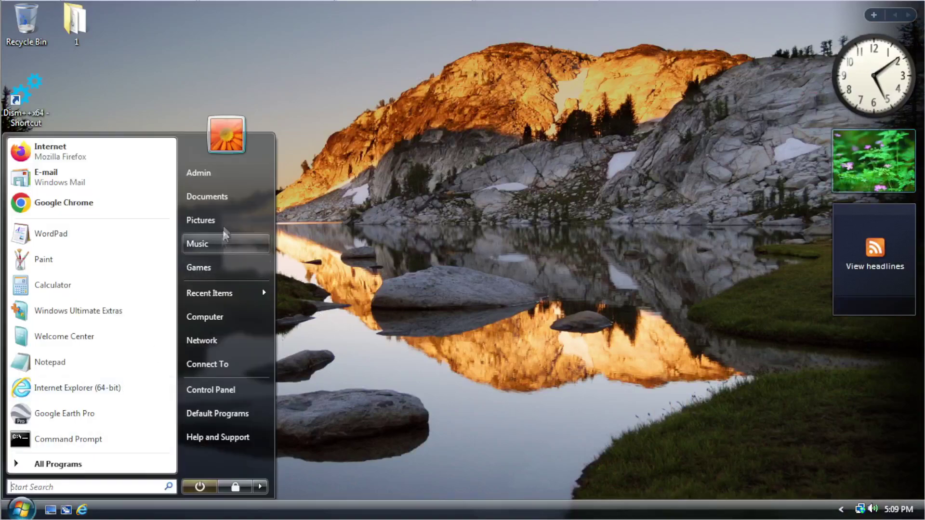
{"action": "left_click", "coordinate": [233, 170]}
{"action": "double_click", "coordinate": [573, 208]}
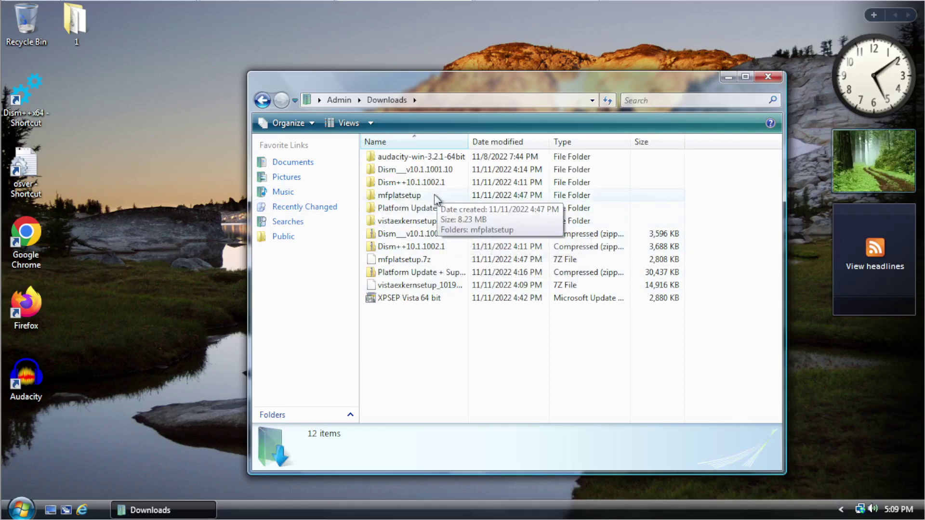
{"action": "double_click", "coordinate": [419, 195]}
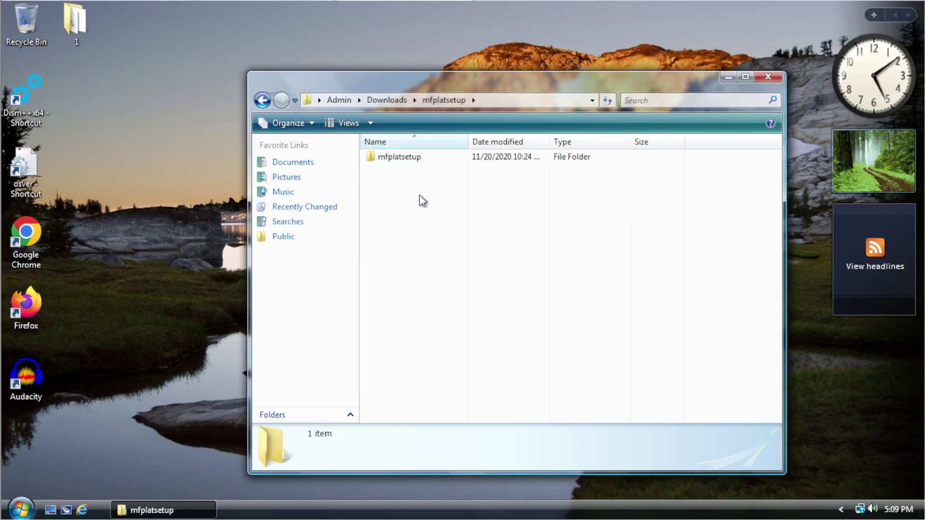
{"action": "left_click", "coordinate": [263, 100]}
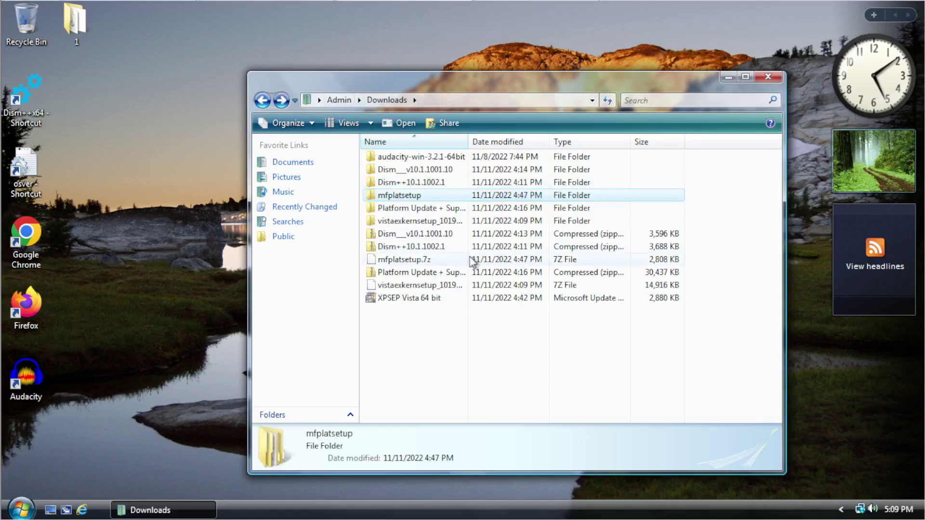
{"action": "left_click", "coordinate": [424, 260]}
{"action": "right_click", "coordinate": [417, 265]}
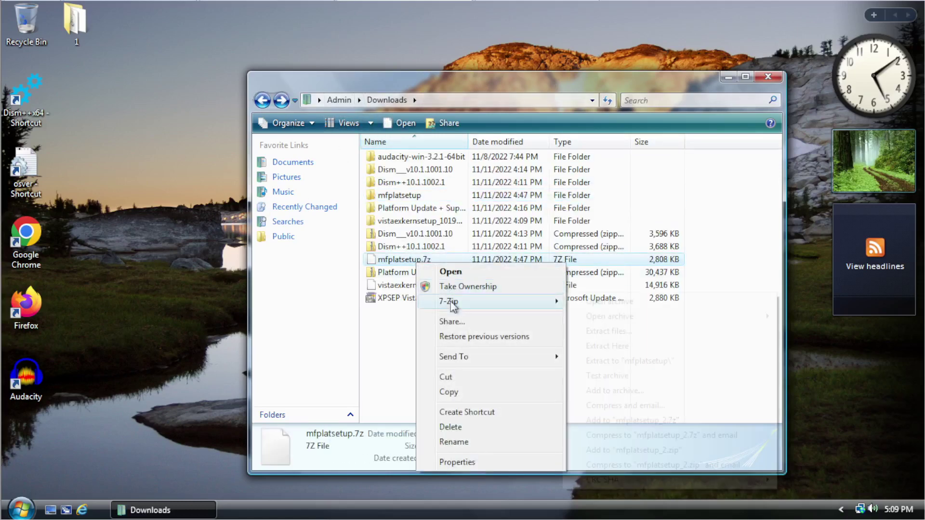
{"action": "mouse_move", "coordinate": [450, 302]}
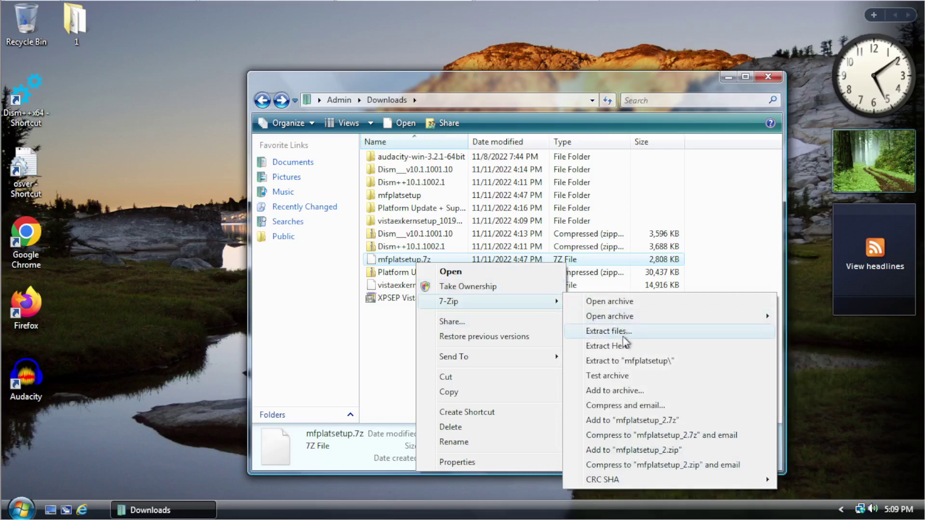
{"action": "left_click", "coordinate": [421, 196]}
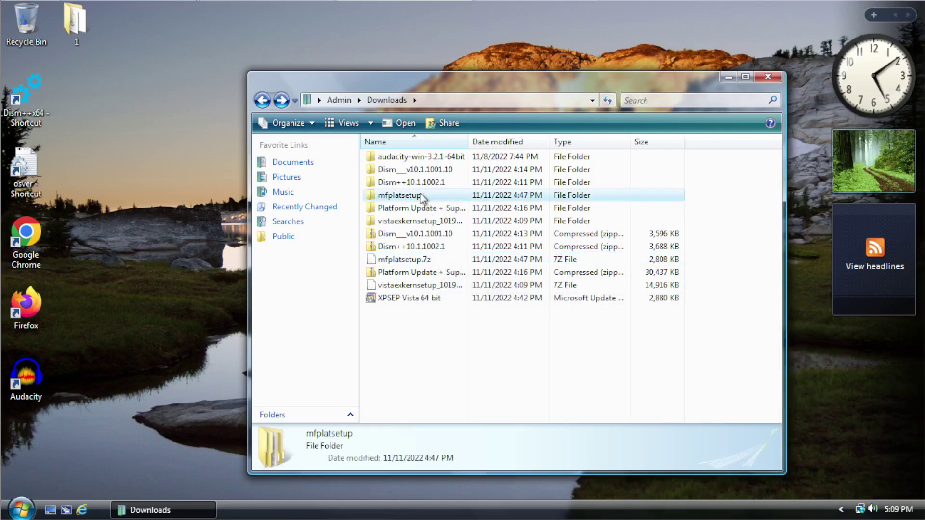
{"action": "double_click", "coordinate": [414, 198]}
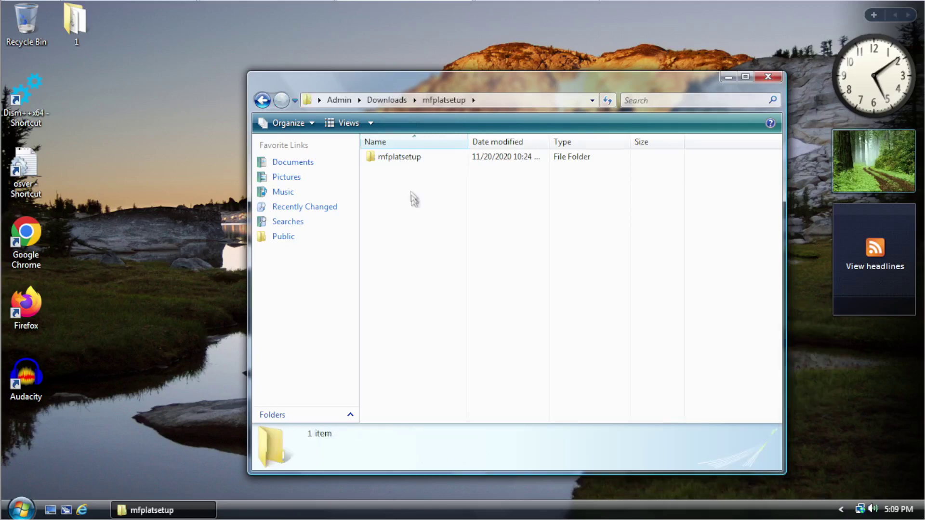
{"action": "double_click", "coordinate": [410, 158]}
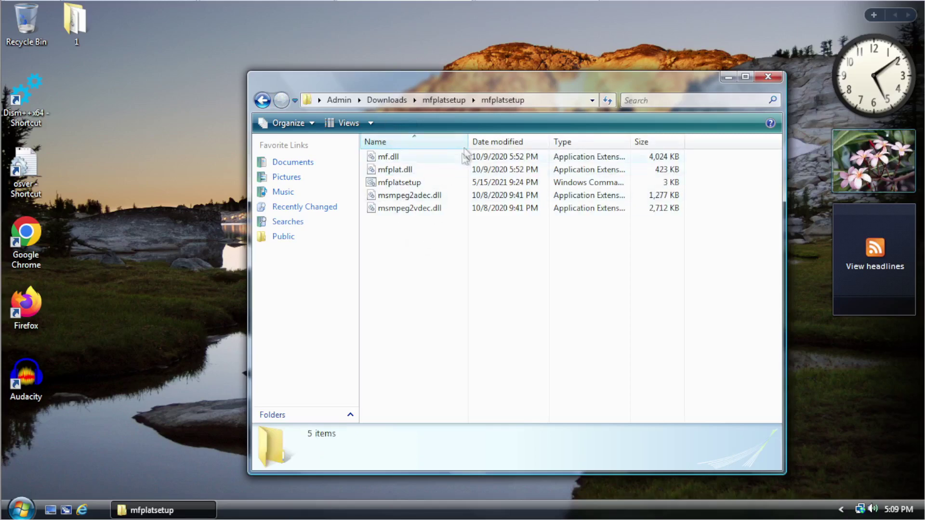
Step: Select the five updater files and open the desktop folder named 1
{"action": "left_click_drag", "start_coordinate": [449, 256], "coordinate": [373, 167]}
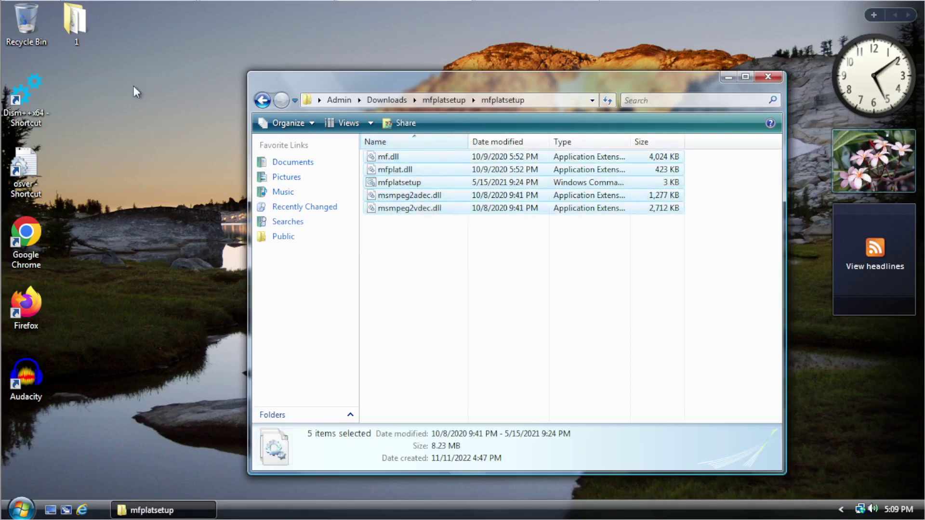
{"action": "left_click", "coordinate": [136, 91]}
{"action": "double_click", "coordinate": [79, 20]}
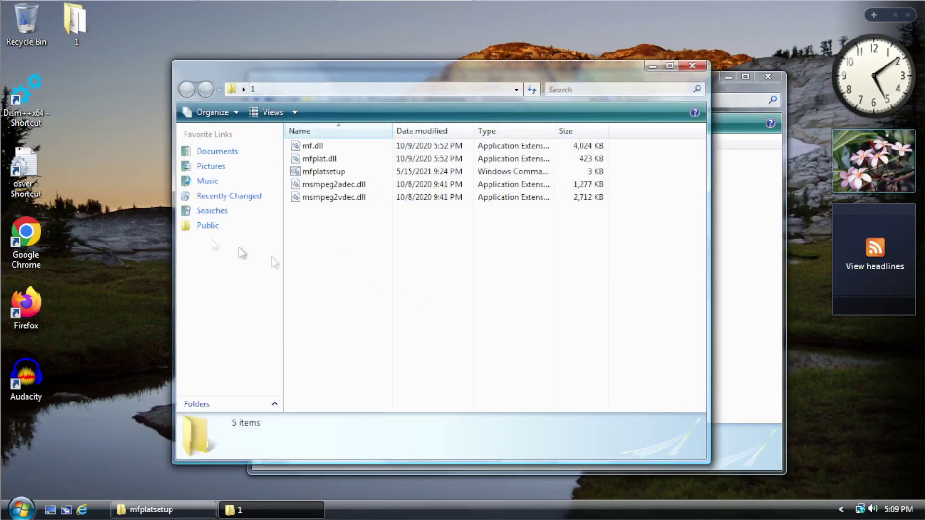
{"action": "left_click_drag", "start_coordinate": [415, 80], "coordinate": [362, 63]}
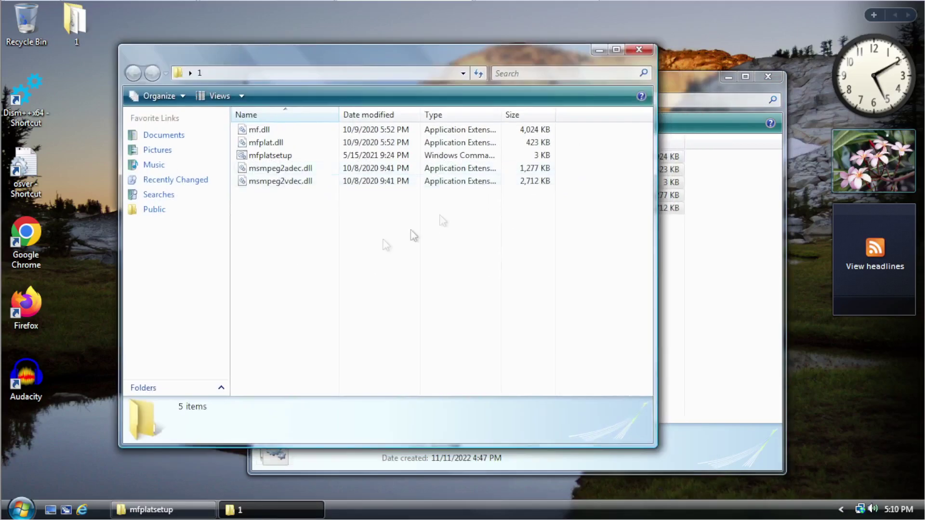
{"action": "left_click", "coordinate": [212, 77]}
{"action": "left_click", "coordinate": [214, 76]}
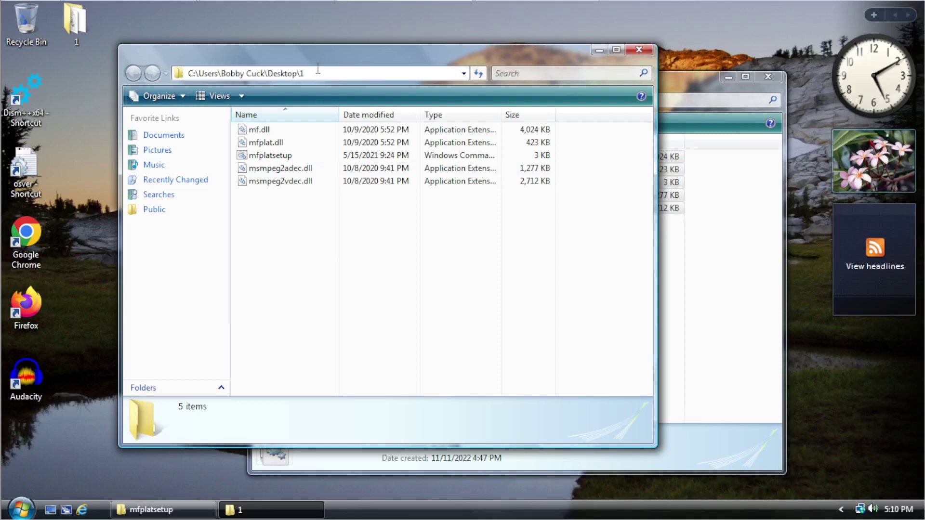
{"action": "left_click", "coordinate": [332, 294]}
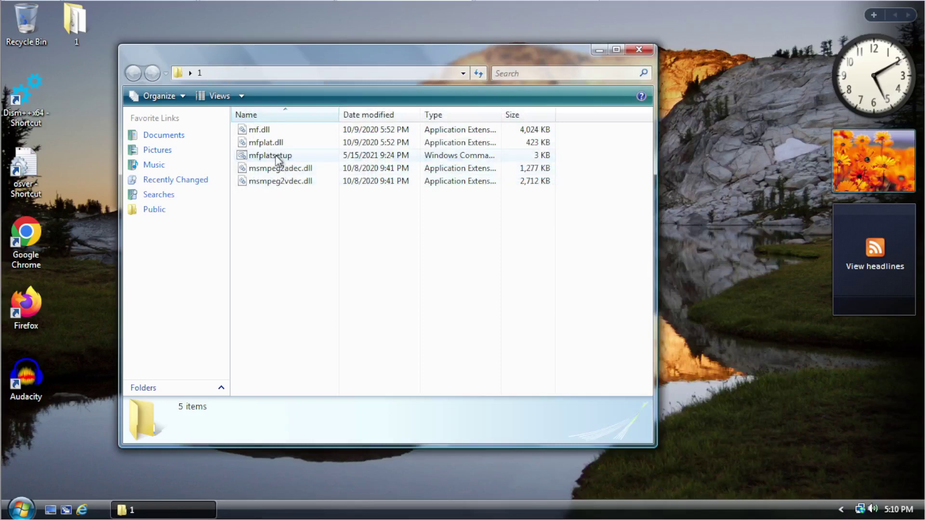
Step: Run the mfplatsetup script as administrator through its prompts until installed, then close folder 1
{"action": "right_click", "coordinate": [277, 155]}
{"action": "left_click", "coordinate": [328, 210]}
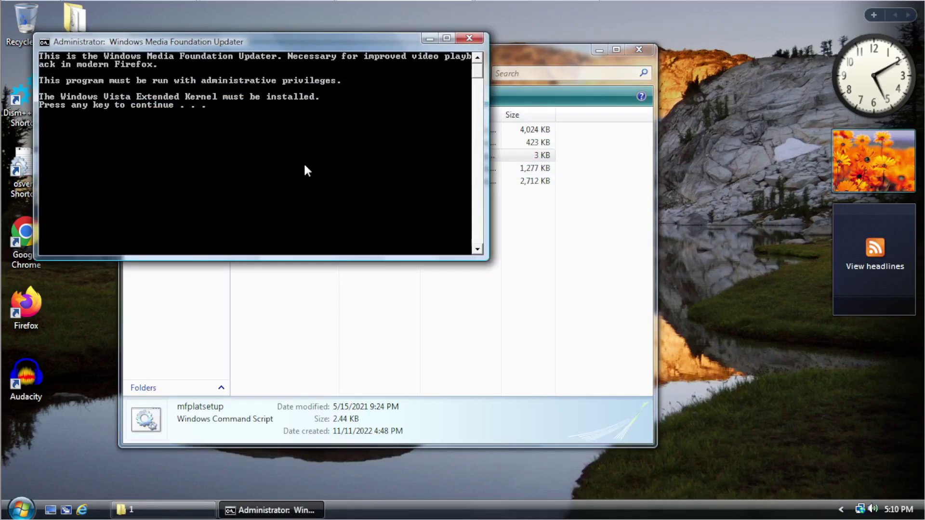
{"action": "key", "text": "Return"}
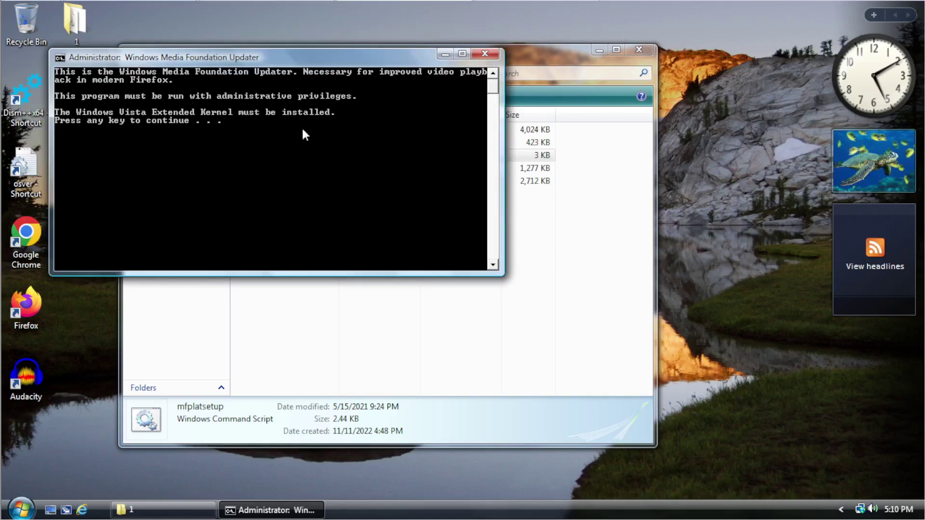
{"action": "key", "text": "Return"}
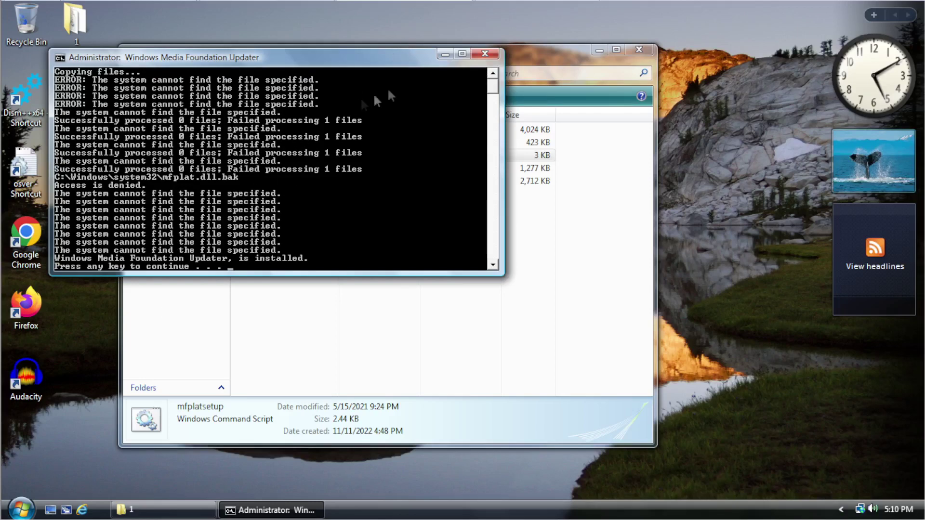
{"action": "key", "text": "Return"}
{"action": "left_click", "coordinate": [388, 311]}
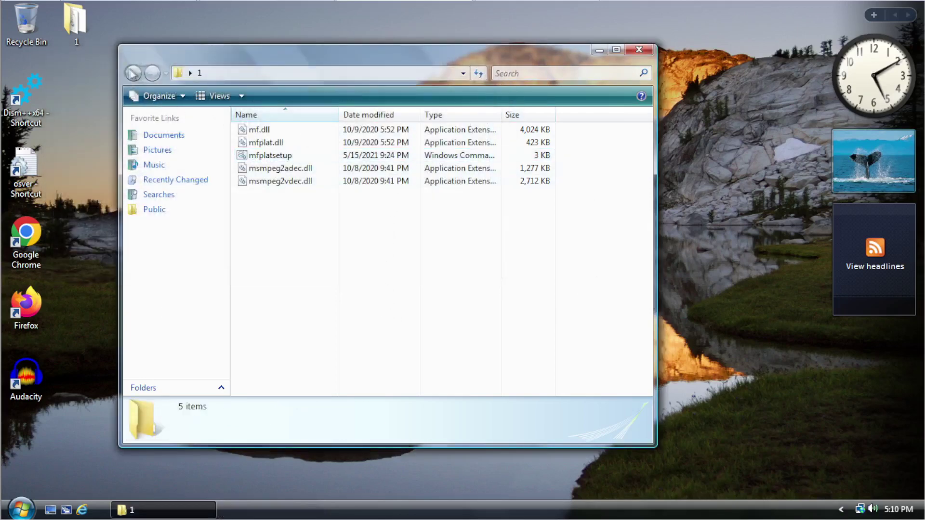
{"action": "left_click", "coordinate": [640, 50]}
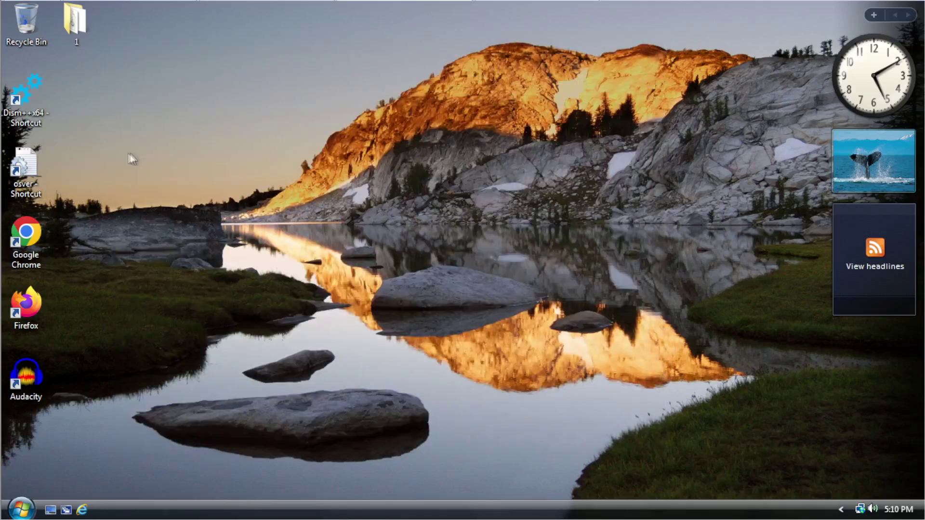
Step: Open the vistaexkernsetup_10192022 folder in the Admin user's Downloads
{"action": "left_click", "coordinate": [21, 508]}
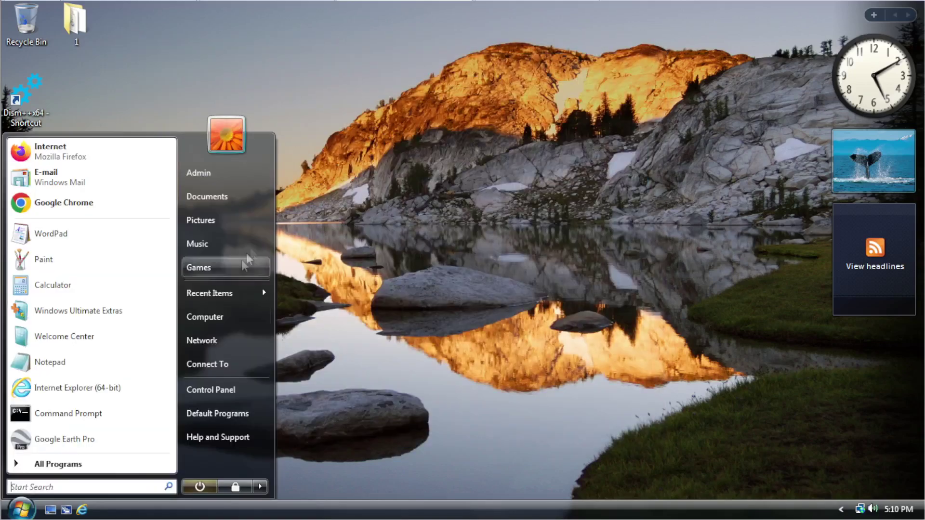
{"action": "left_click", "coordinate": [261, 181]}
{"action": "double_click", "coordinate": [576, 216]}
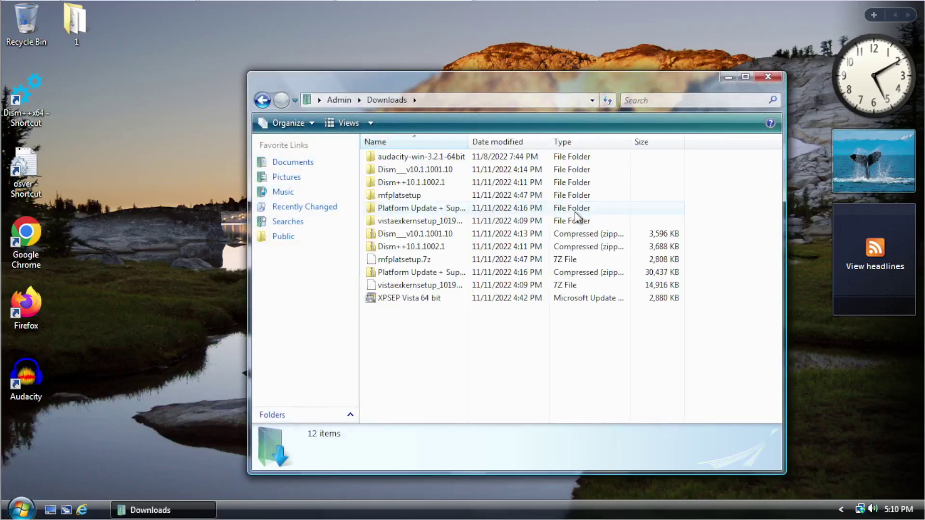
{"action": "left_click", "coordinate": [21, 509]}
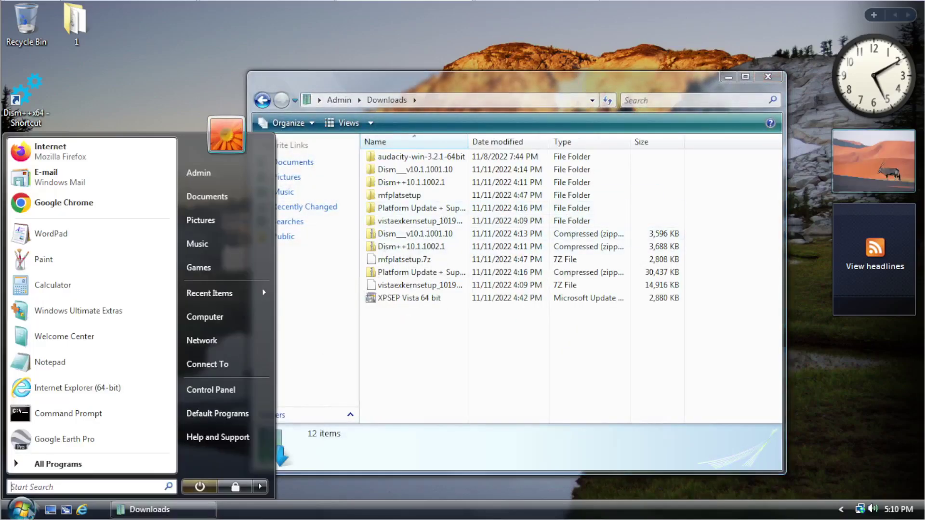
{"action": "left_click", "coordinate": [439, 402]}
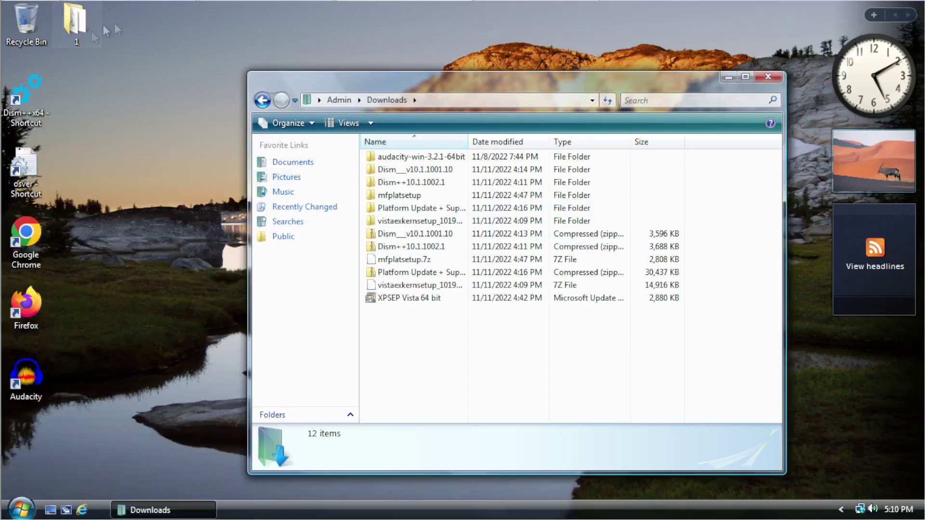
{"action": "double_click", "coordinate": [423, 221]}
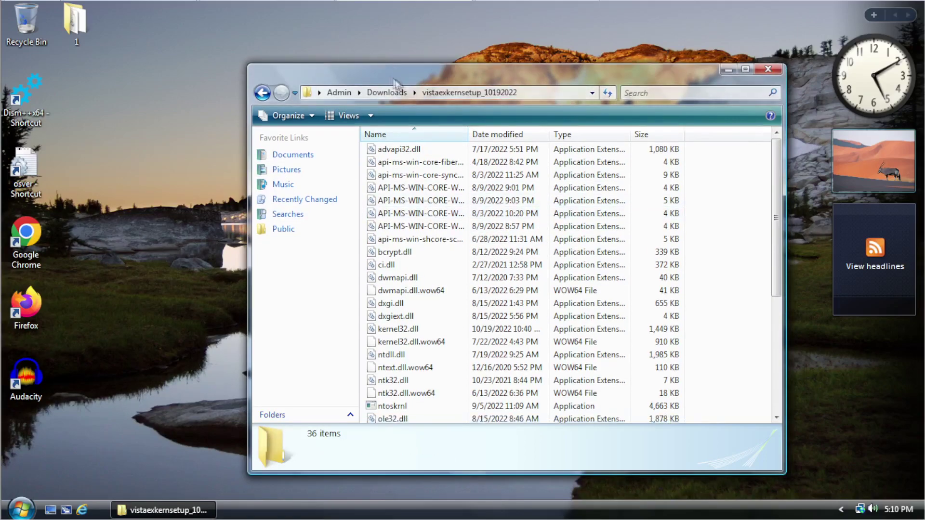
{"action": "left_click_drag", "start_coordinate": [397, 91], "coordinate": [329, 59]}
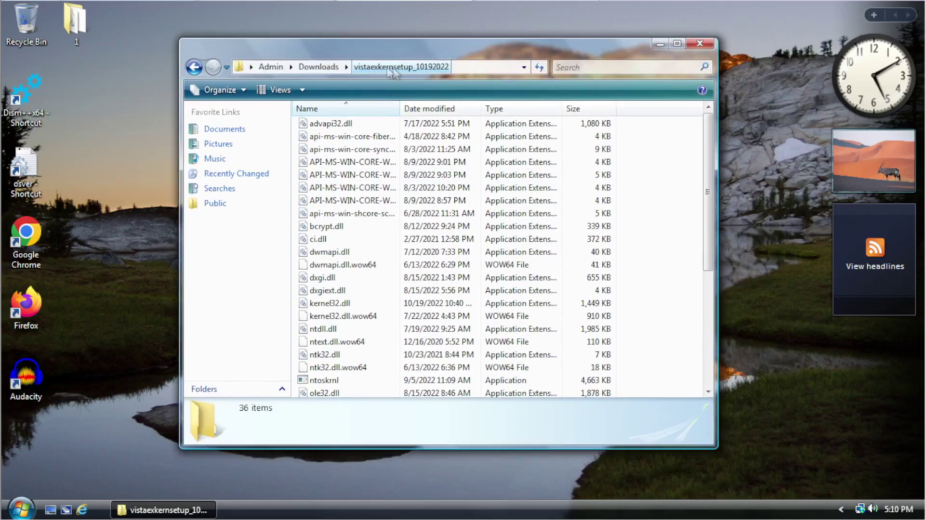
Step: Run setup as administrator to install the October 2022 Extended Kernel, then close the folder
{"action": "scroll", "coordinate": [352, 263], "scroll_direction": "down", "scroll_amount": 4}
{"action": "scroll", "coordinate": [336, 234], "scroll_direction": "down", "scroll_amount": 1}
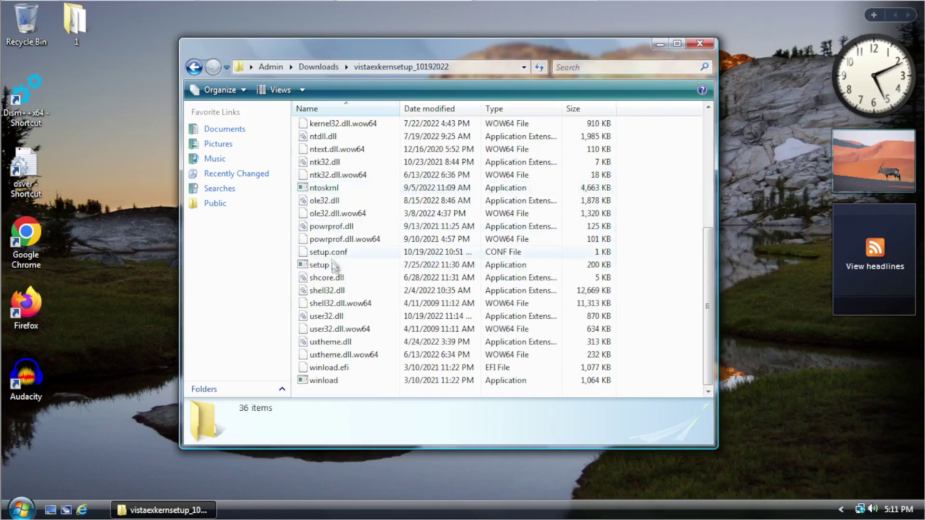
{"action": "left_click", "coordinate": [324, 268]}
{"action": "right_click", "coordinate": [324, 267]}
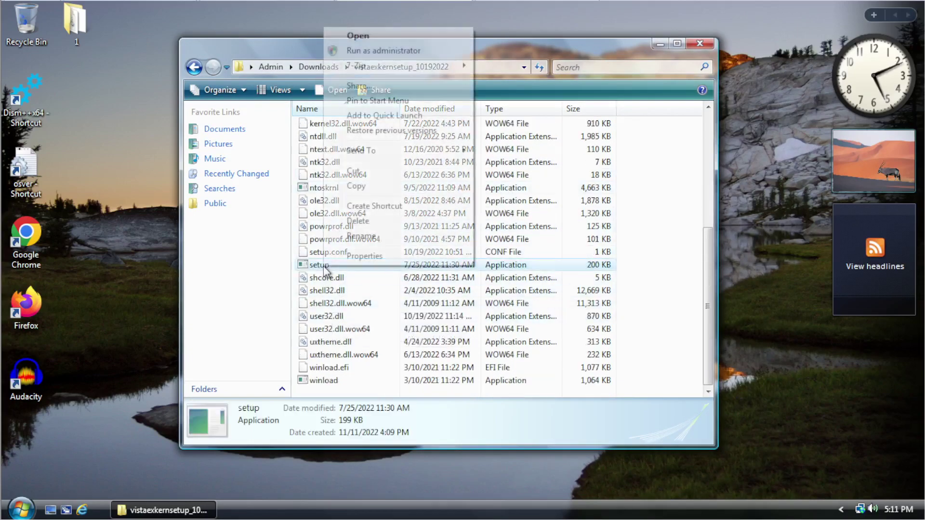
{"action": "left_click", "coordinate": [412, 50]}
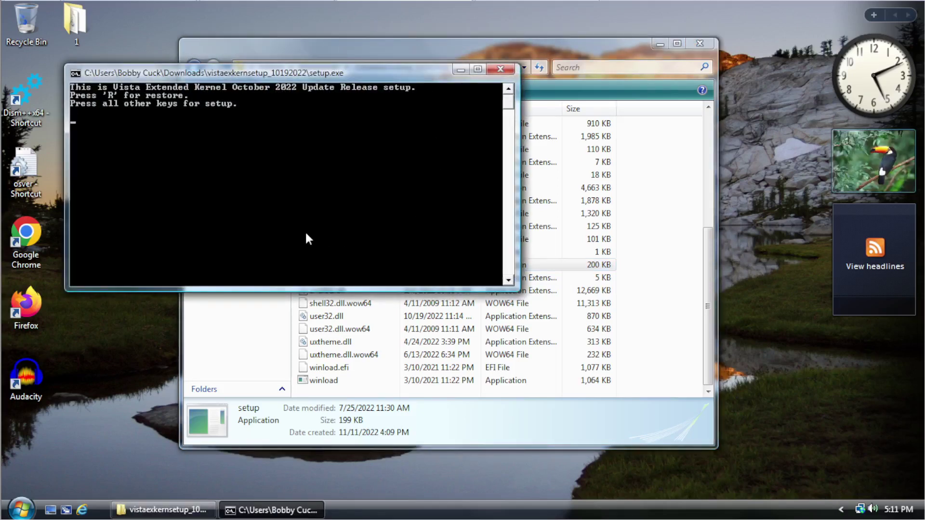
{"action": "key", "text": "Return"}
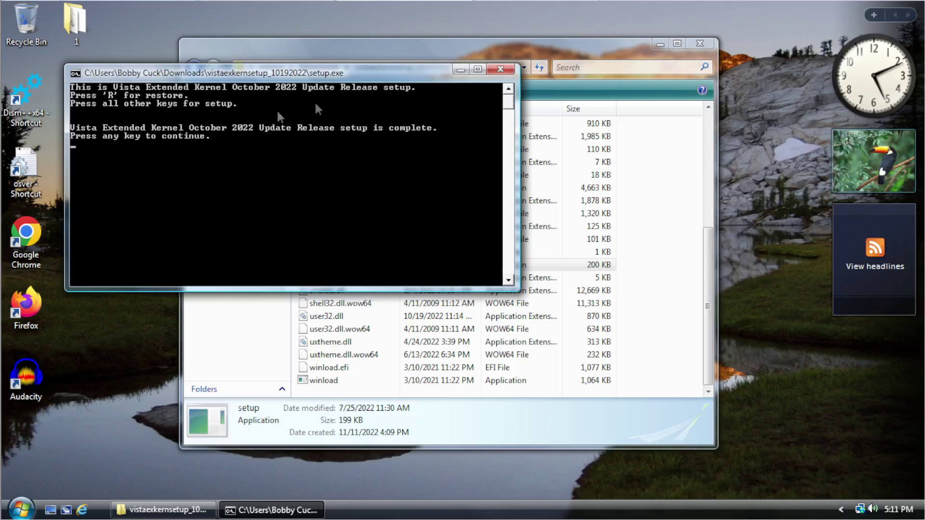
{"action": "left_click", "coordinate": [699, 44]}
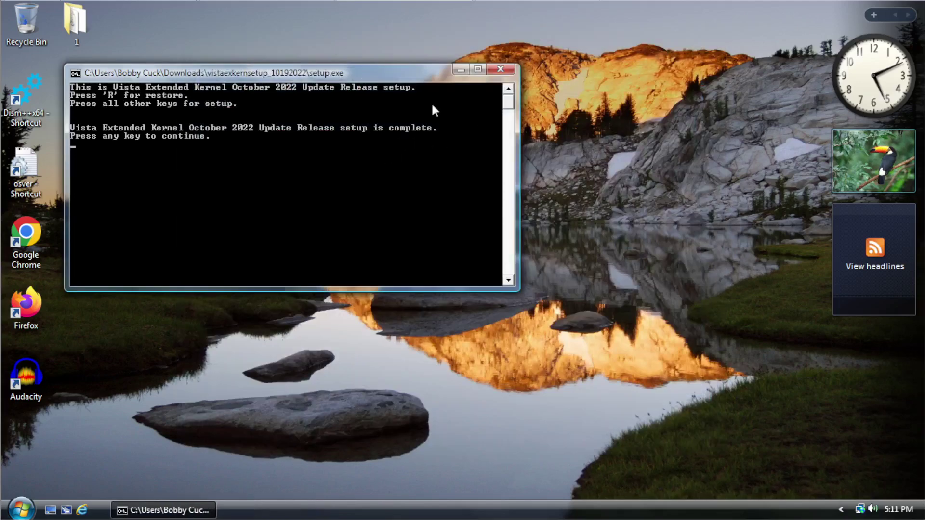
Step: Close the setup console and restart the computer from the Start menu's shutdown options
{"action": "left_click", "coordinate": [500, 69]}
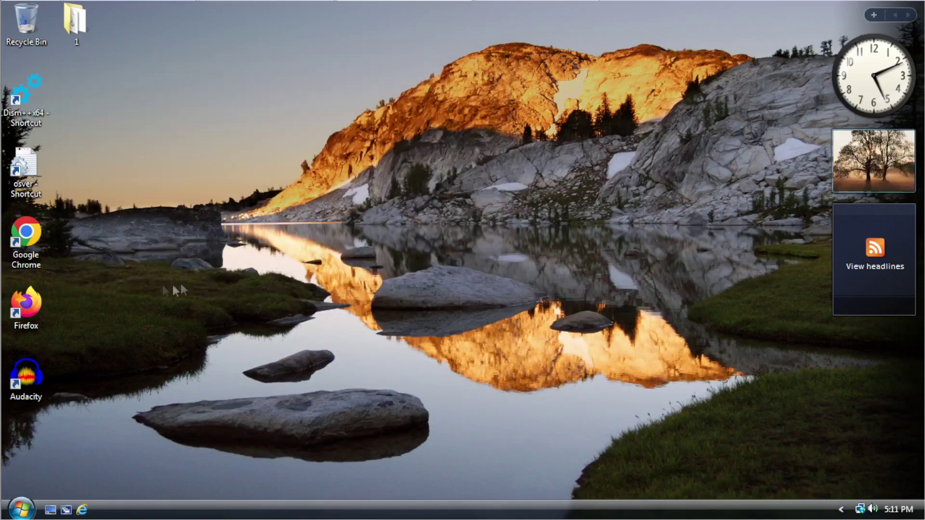
{"action": "left_click", "coordinate": [21, 509]}
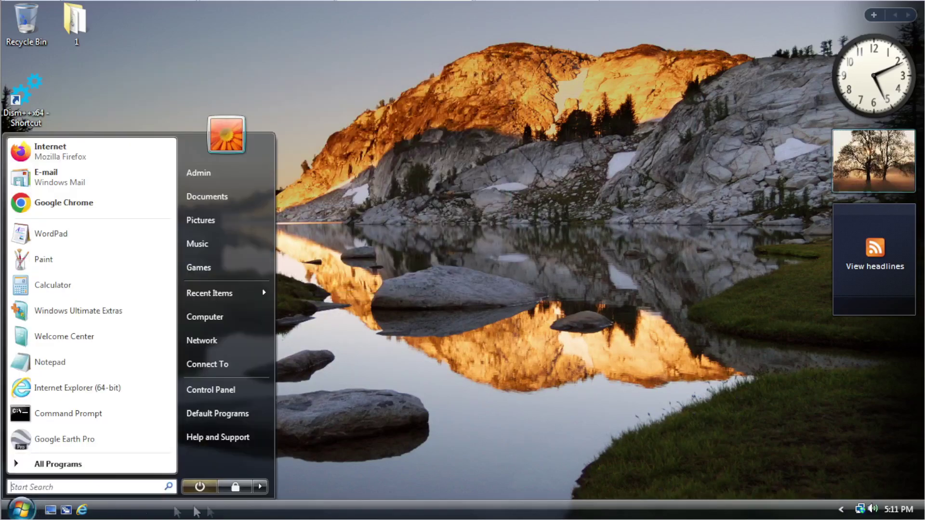
{"action": "left_click", "coordinate": [261, 487]}
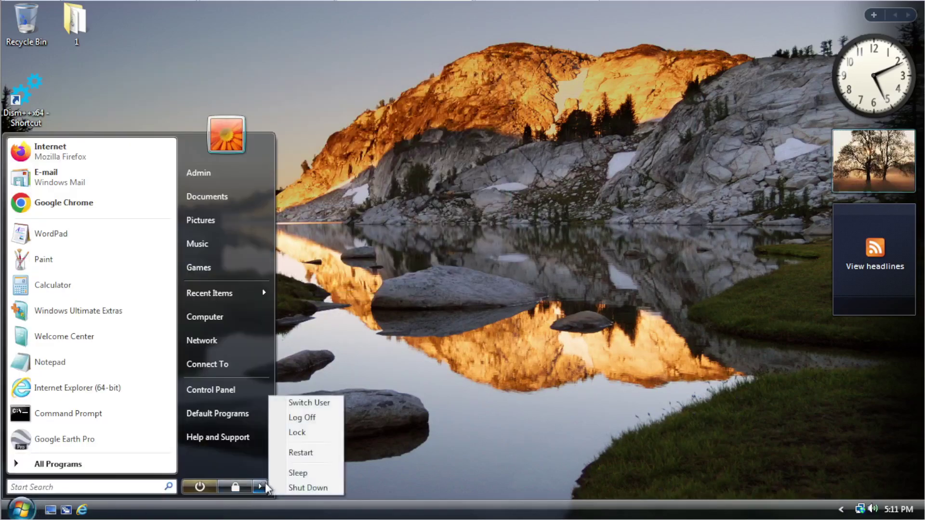
{"action": "left_click", "coordinate": [326, 454]}
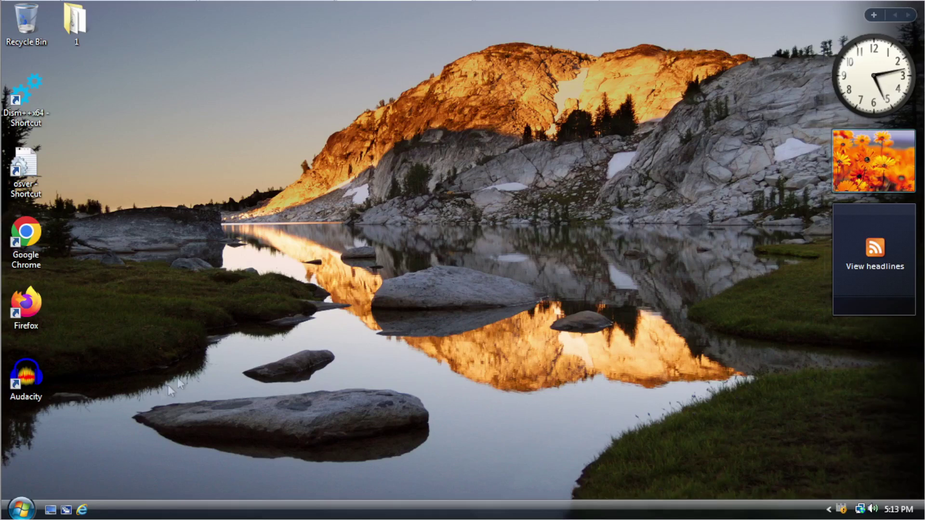
{"action": "left_click", "coordinate": [30, 510]}
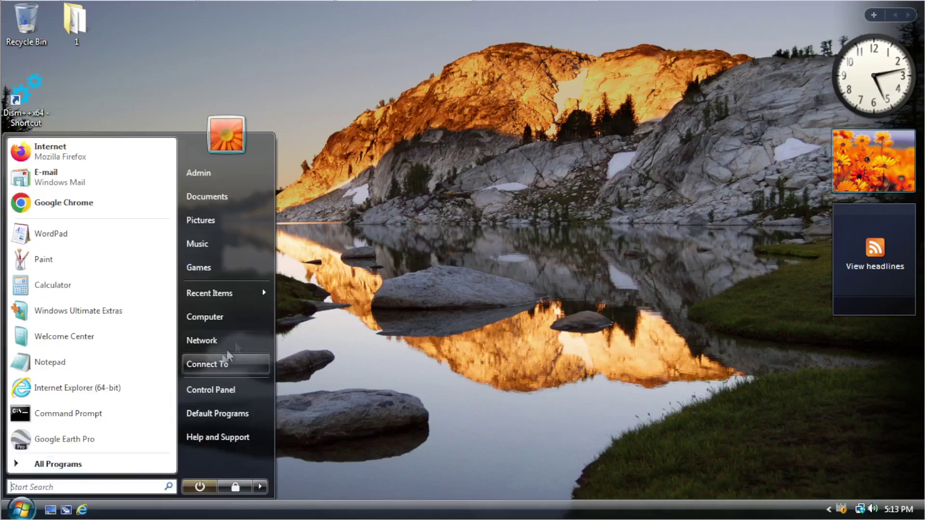
Step: Browse Computer > Local Disk (C:) > Windows and select the 185-byte osver file
{"action": "left_click", "coordinate": [251, 310]}
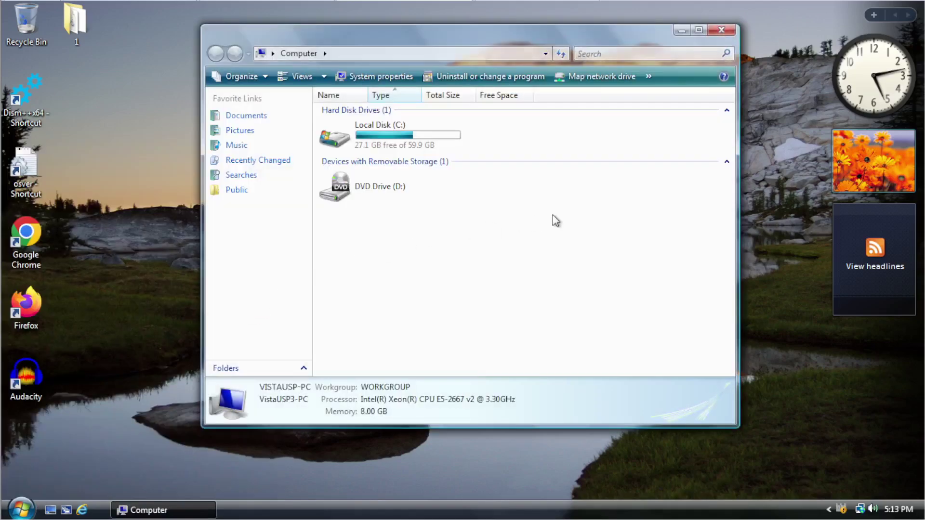
{"action": "double_click", "coordinate": [377, 139]}
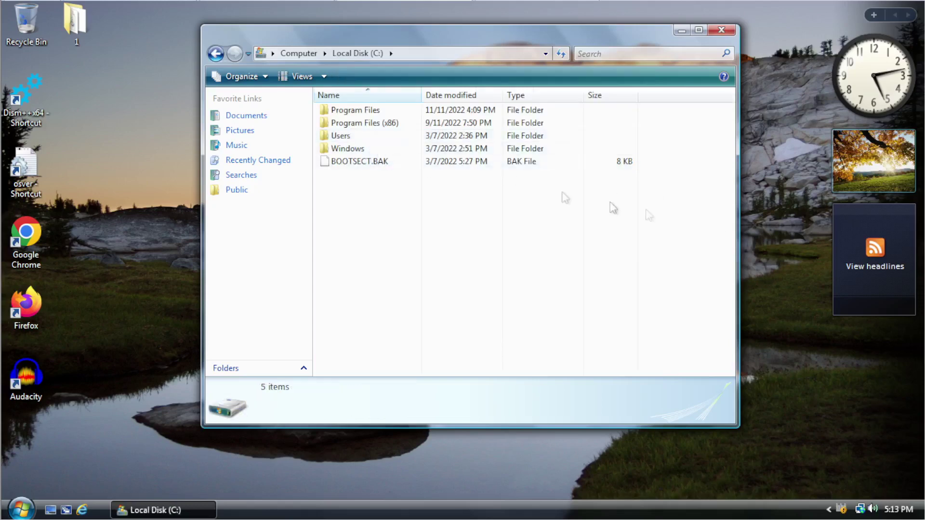
{"action": "double_click", "coordinate": [351, 149]}
{"action": "scroll", "coordinate": [471, 289], "scroll_direction": "down", "scroll_amount": 20}
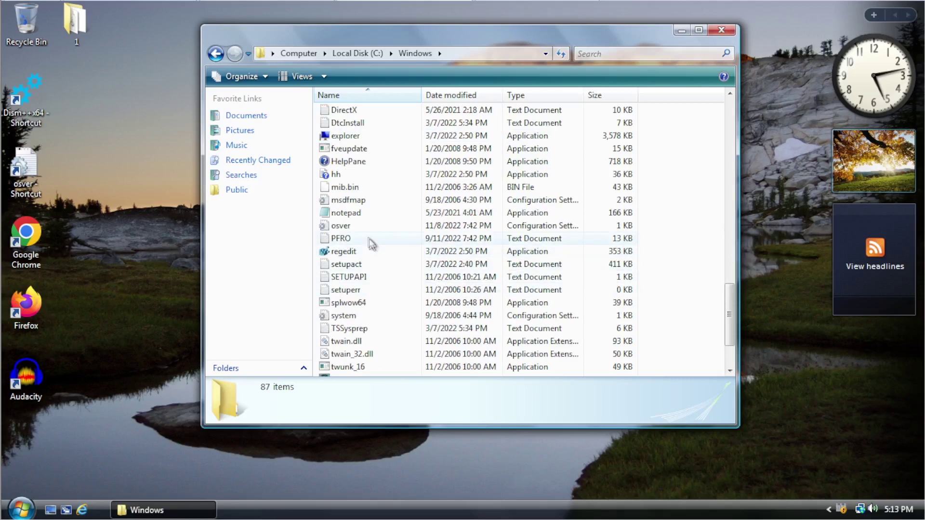
{"action": "left_click", "coordinate": [348, 225]}
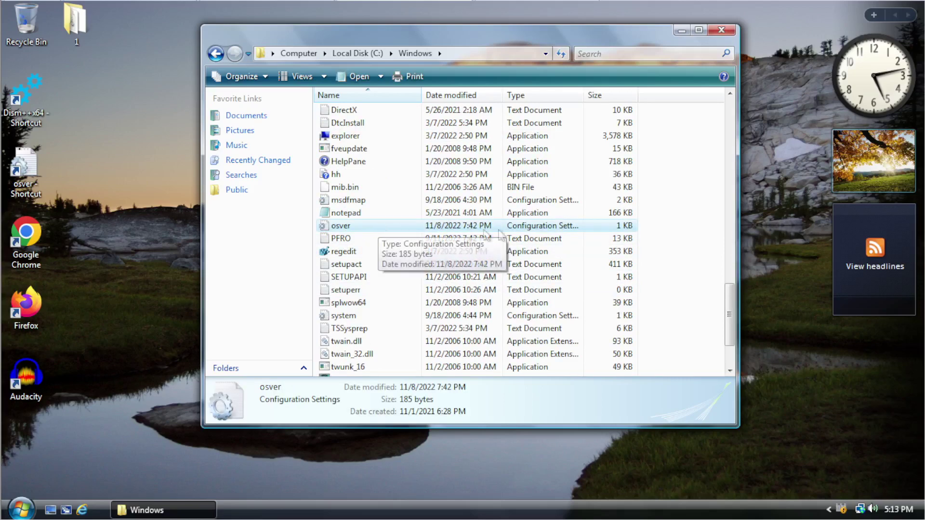
{"action": "left_click", "coordinate": [651, 233]}
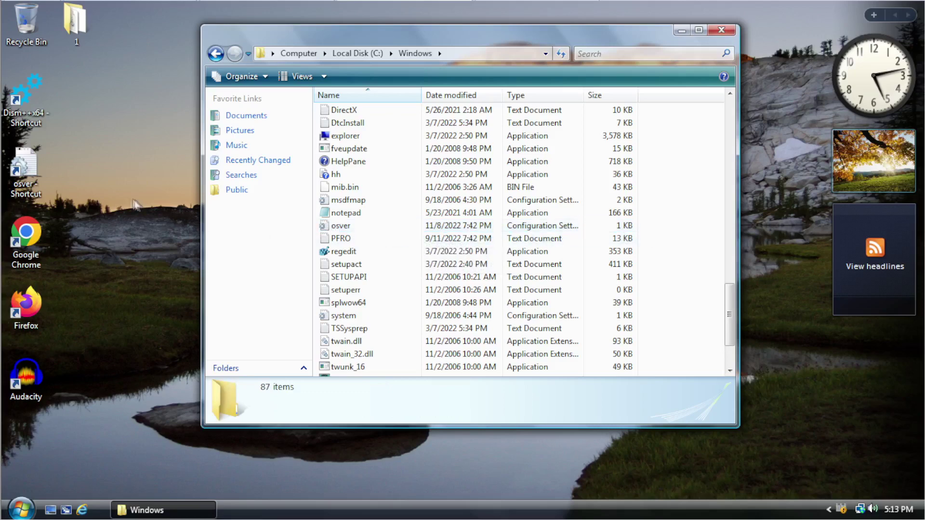
{"action": "left_click", "coordinate": [364, 227]}
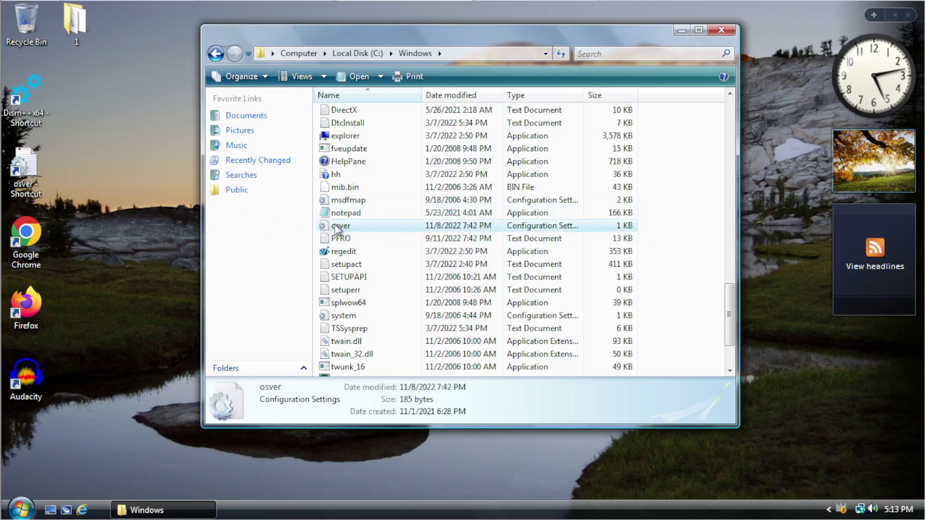
{"action": "left_click", "coordinate": [175, 273]}
{"action": "key", "text": "super"}
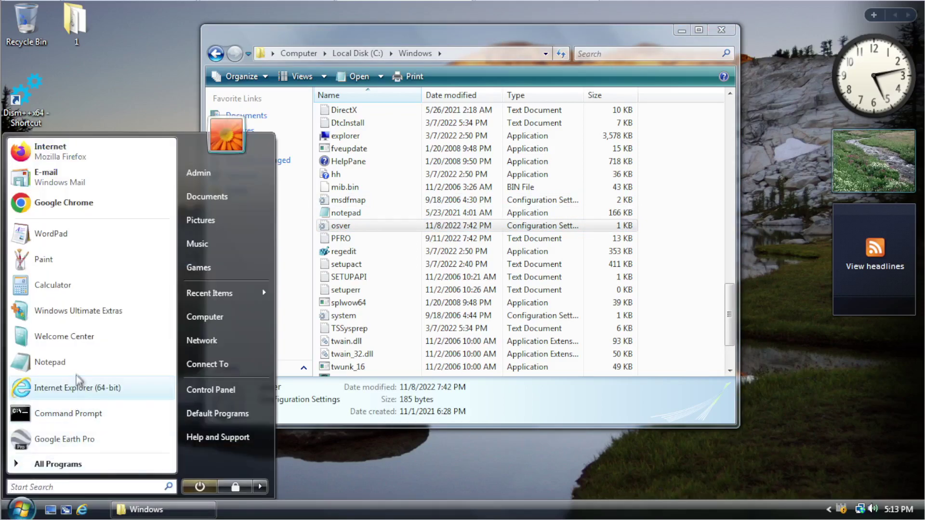
Step: Launch a blank Notepad document and move its window aside
{"action": "left_click", "coordinate": [76, 366]}
{"action": "left_click", "coordinate": [78, 67]}
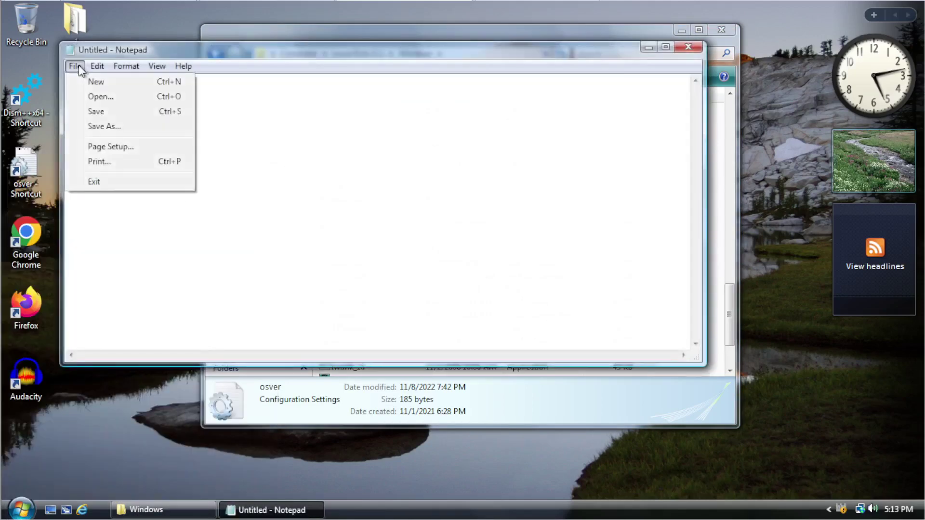
{"action": "left_click", "coordinate": [78, 68]}
{"action": "left_click", "coordinate": [75, 66]}
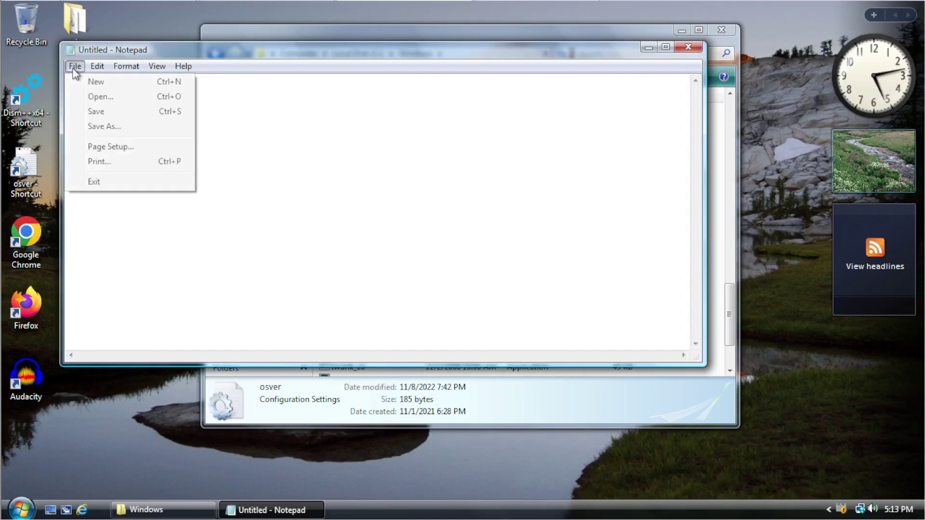
{"action": "left_click", "coordinate": [287, 100]}
{"action": "left_click_drag", "start_coordinate": [349, 50], "coordinate": [472, 116]}
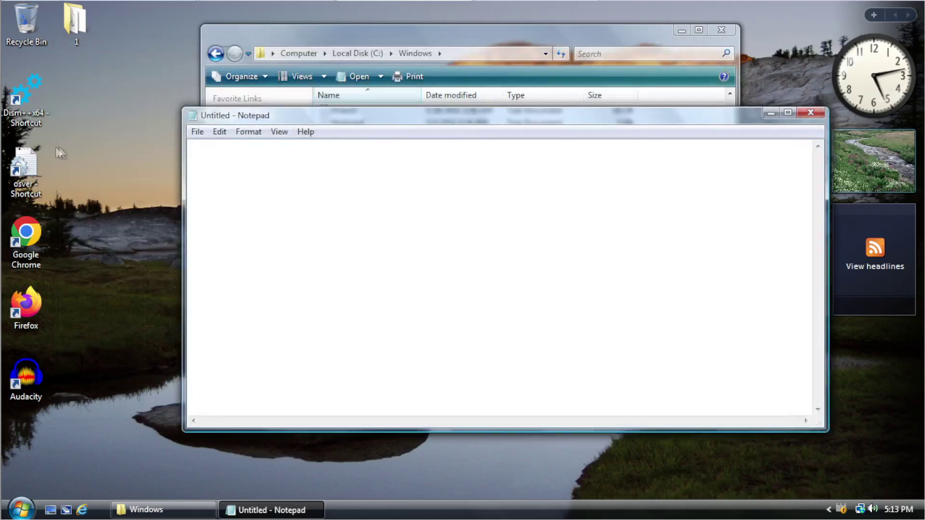
Step: Copy the *[global] settings block from the existing osver file into the blank document
{"action": "left_click", "coordinate": [26, 171]}
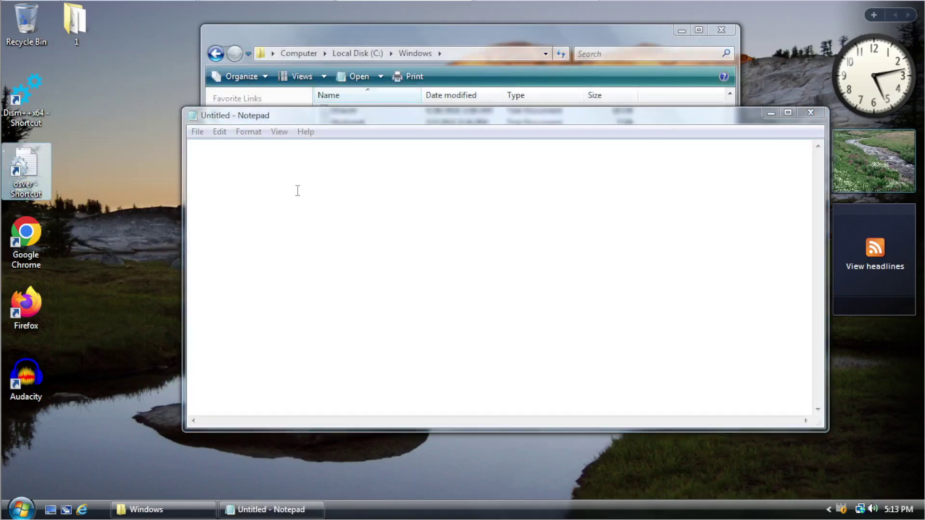
{"action": "double_click", "coordinate": [25, 169]}
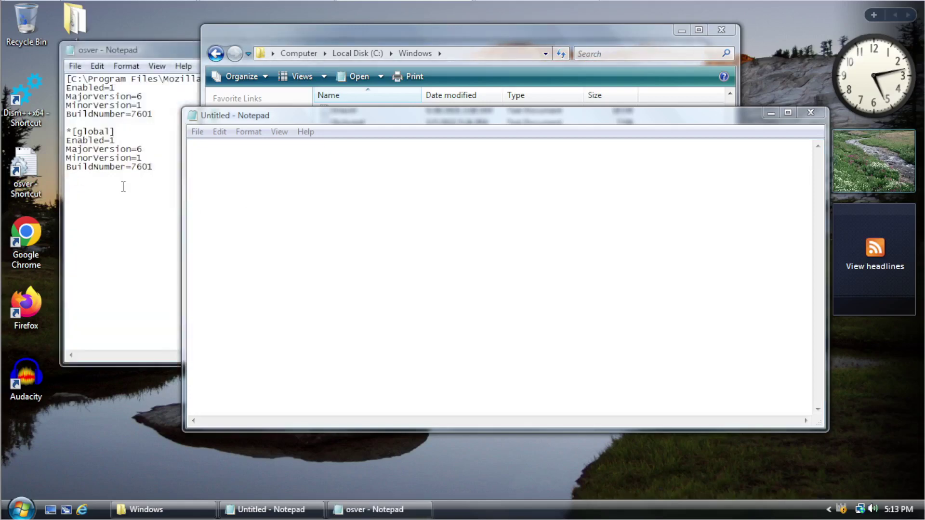
{"action": "left_click", "coordinate": [124, 187]}
{"action": "left_click_drag", "start_coordinate": [200, 178], "coordinate": [58, 128]}
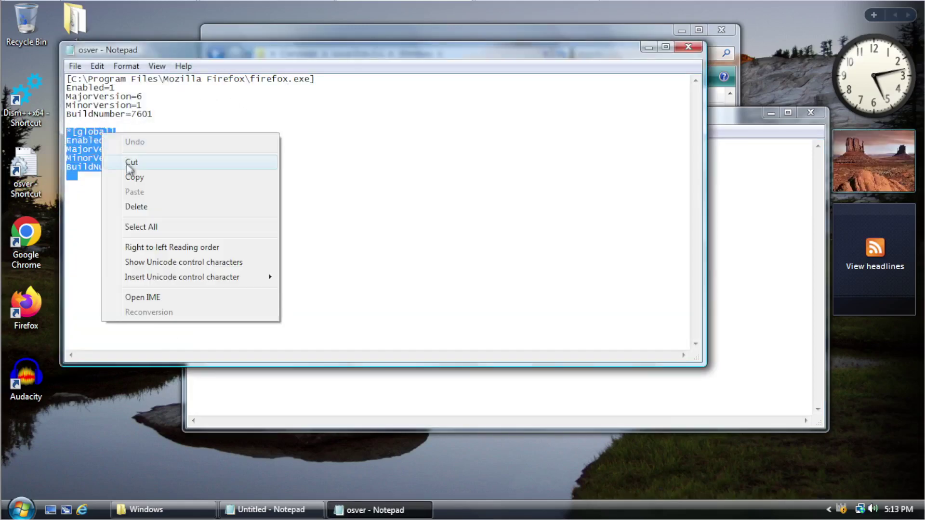
{"action": "left_click", "coordinate": [133, 177]}
{"action": "left_click", "coordinate": [747, 292]}
{"action": "right_click", "coordinate": [251, 159]}
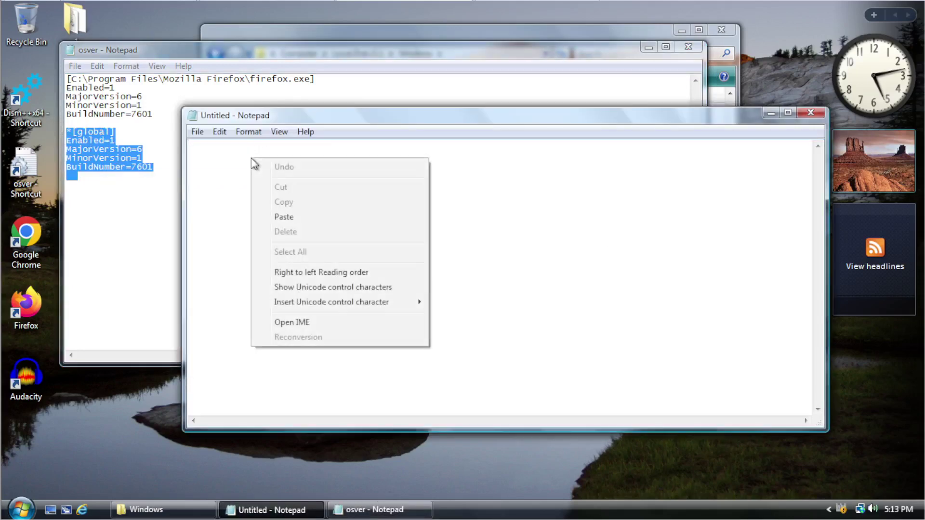
{"action": "left_click", "coordinate": [270, 218]}
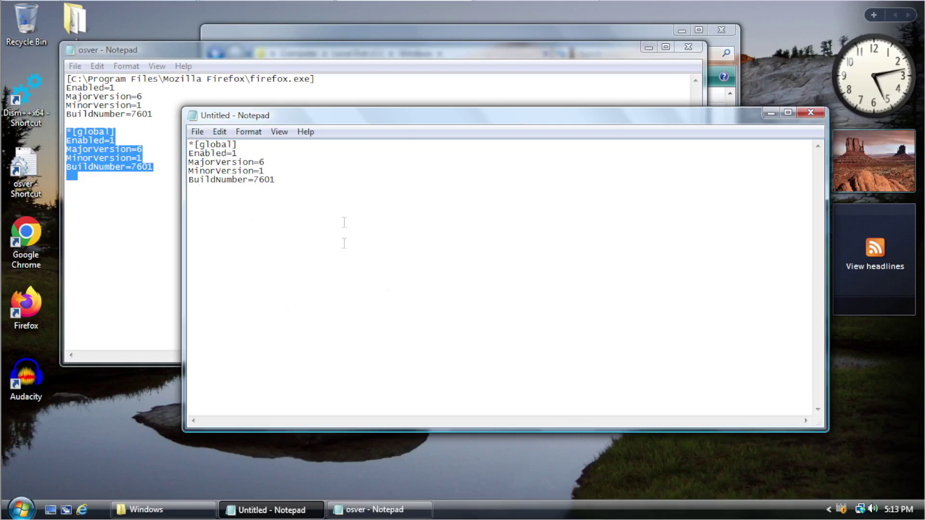
Step: Save the new document to the Desktop as osver.ini and close it
{"action": "left_click", "coordinate": [197, 132]}
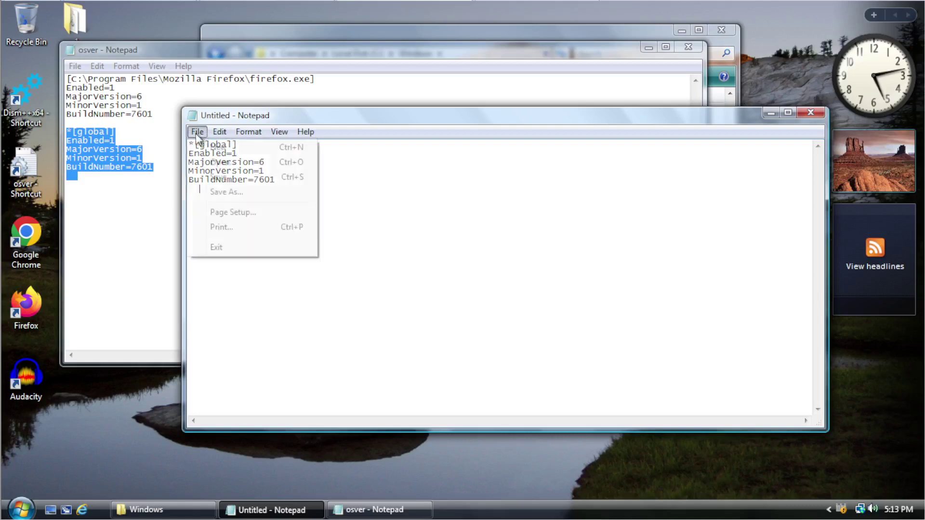
{"action": "left_click", "coordinate": [226, 192]}
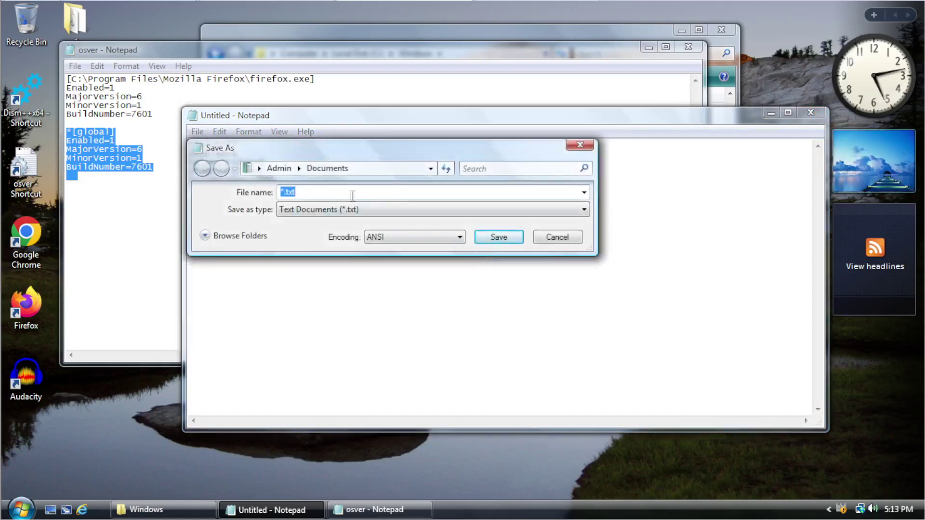
{"action": "left_click", "coordinate": [259, 168]}
{"action": "left_click", "coordinate": [268, 184]}
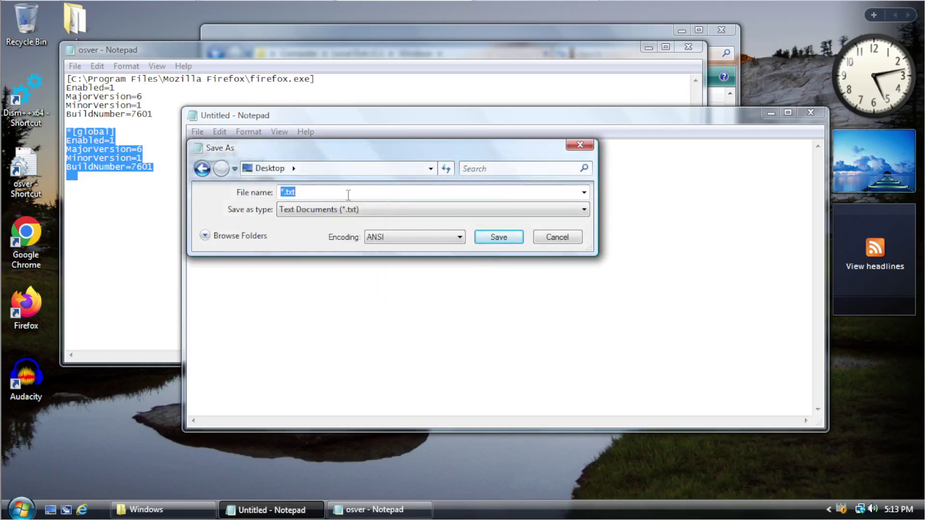
{"action": "type", "text": "osver.ini"}
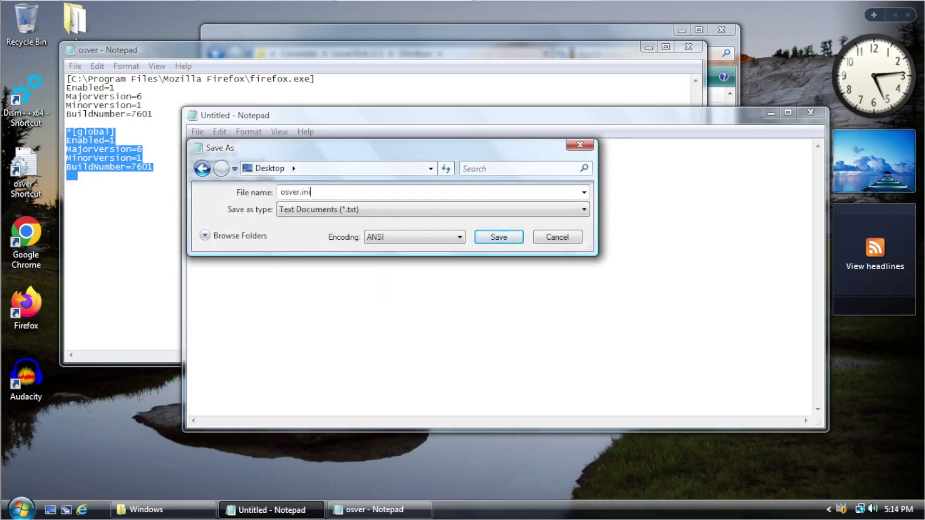
{"action": "key", "text": "Return"}
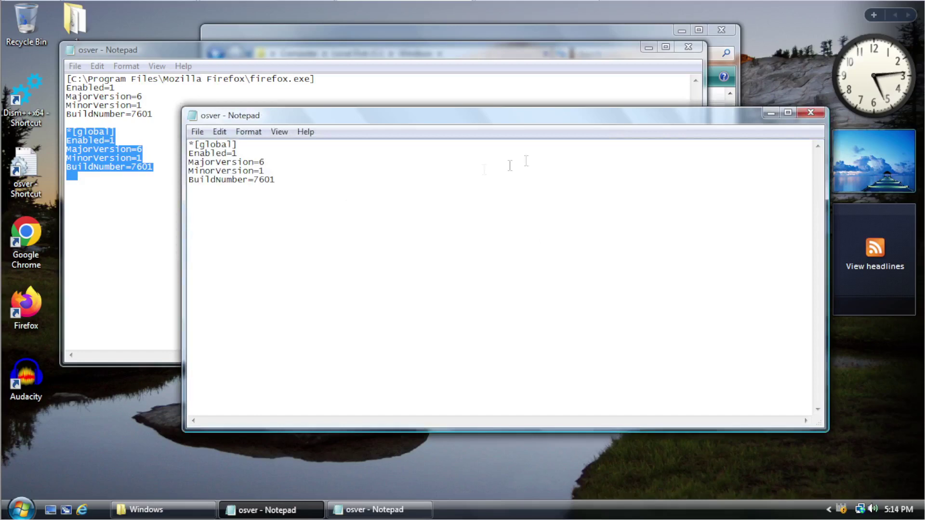
{"action": "left_click", "coordinate": [810, 112]}
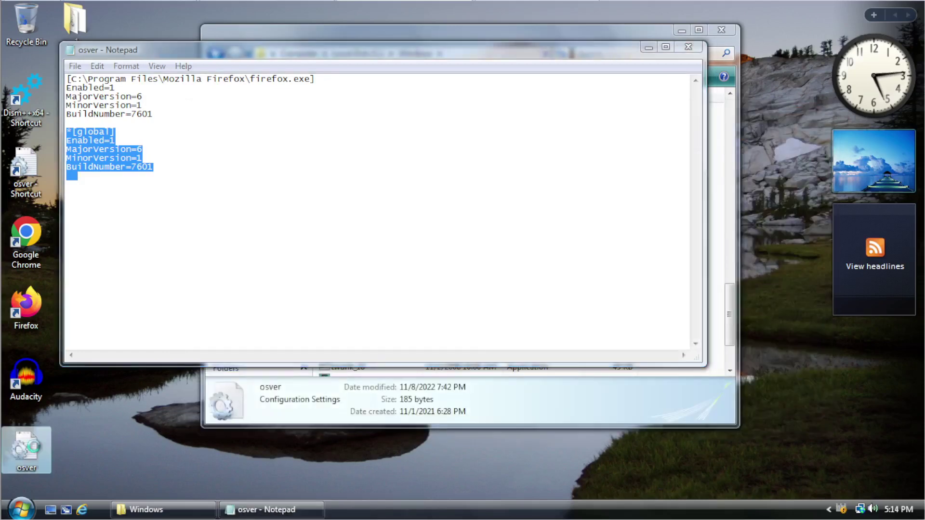
Step: Move the new osver.ini off the desktop and close the C:\Windows folder window
{"action": "right_click", "coordinate": [24, 453]}
{"action": "left_click", "coordinate": [671, 336]}
{"action": "left_click", "coordinate": [719, 316]}
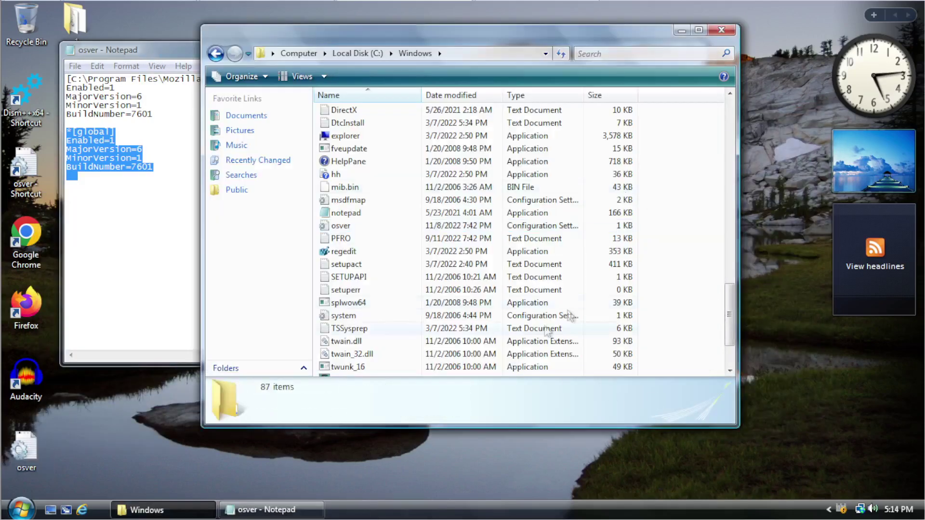
{"action": "right_click", "coordinate": [686, 226]}
{"action": "left_click", "coordinate": [704, 154]}
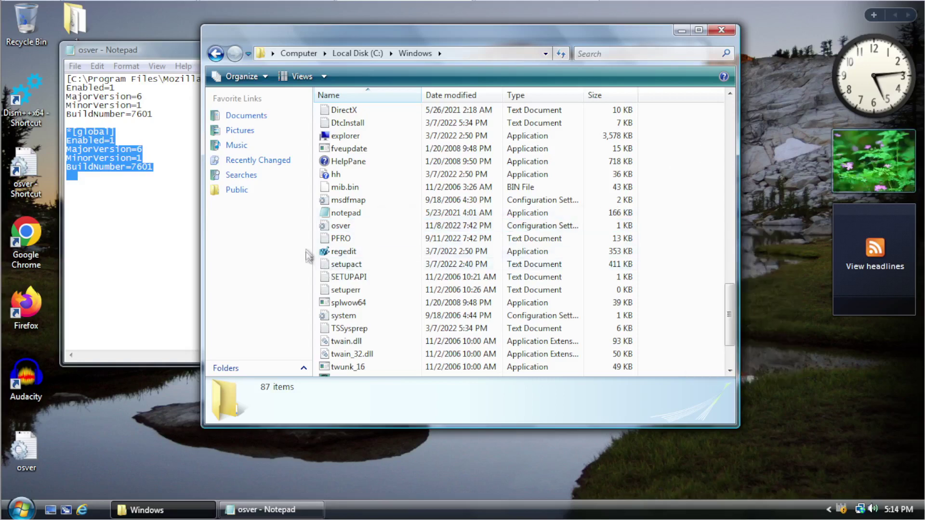
{"action": "right_click", "coordinate": [340, 230]}
{"action": "left_click", "coordinate": [693, 217]}
{"action": "left_click_drag", "start_coordinate": [33, 469], "coordinate": [96, 429]}
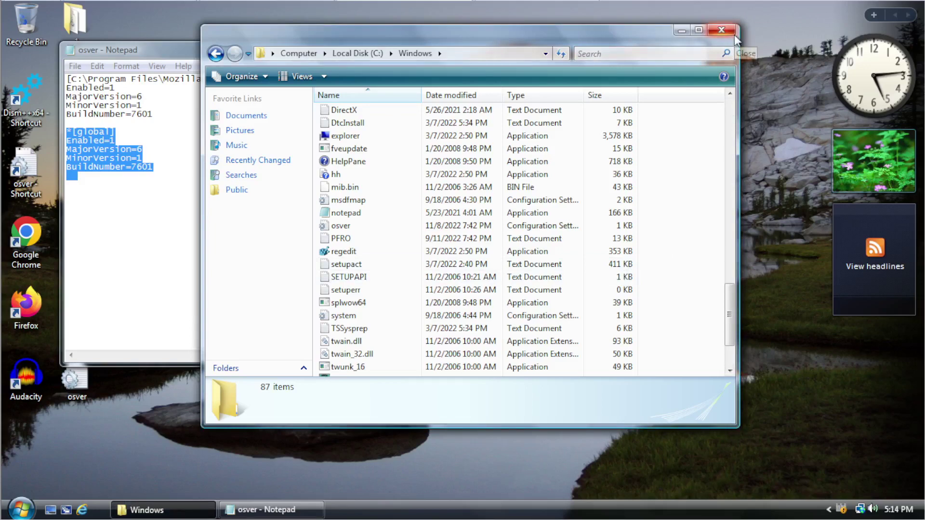
{"action": "left_click", "coordinate": [721, 31]}
{"action": "left_click_drag", "start_coordinate": [320, 55], "coordinate": [480, 138]}
Step: Launch Firefox from its desktop shortcut and narrow the Notepad window alongside it
{"action": "left_click", "coordinate": [38, 332]}
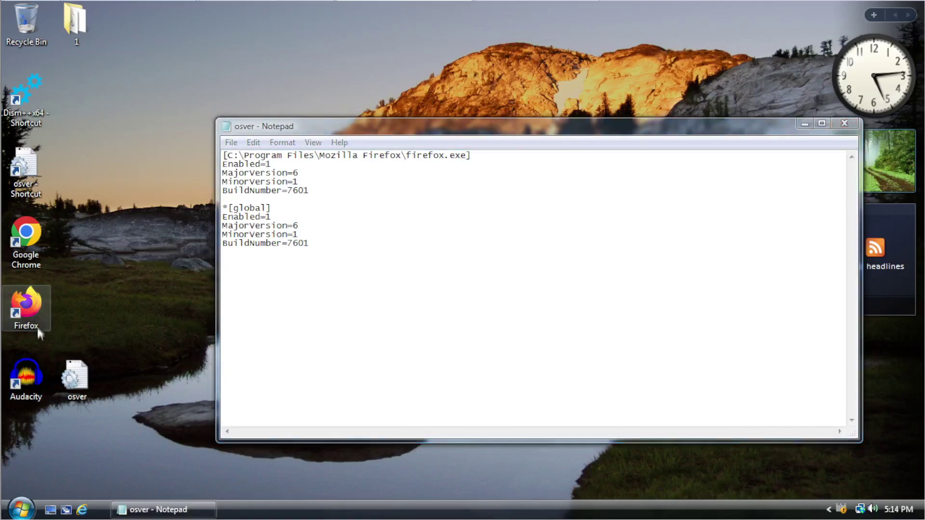
{"action": "double_click", "coordinate": [46, 303]}
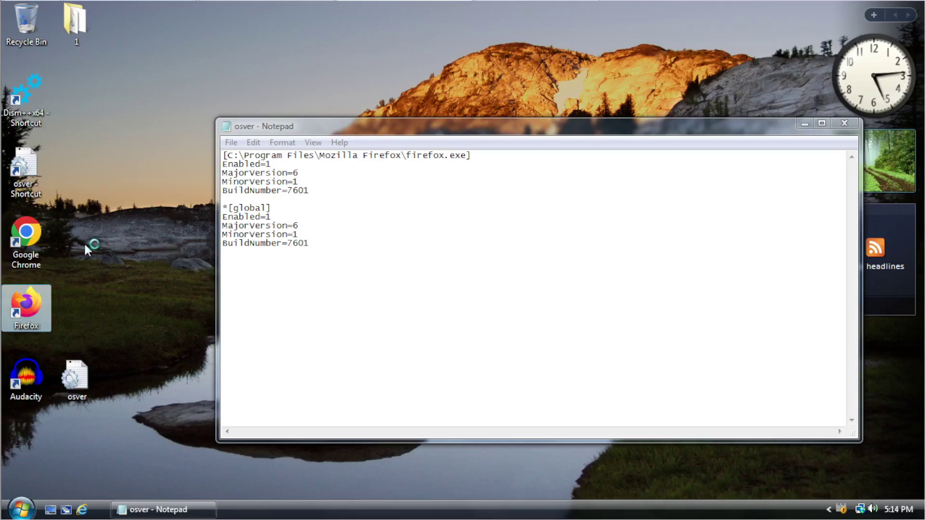
{"action": "left_click_drag", "start_coordinate": [336, 124], "coordinate": [340, 115]}
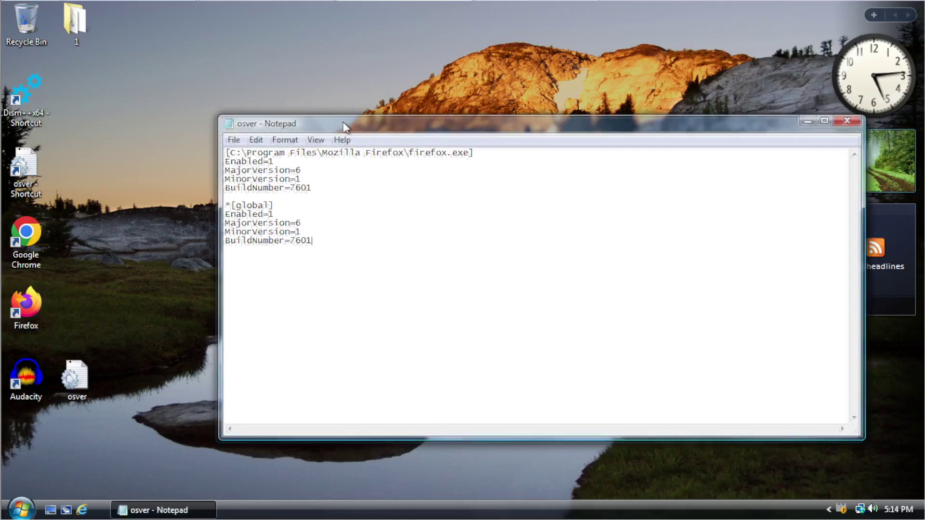
{"action": "left_click_drag", "start_coordinate": [221, 124], "coordinate": [481, 126]}
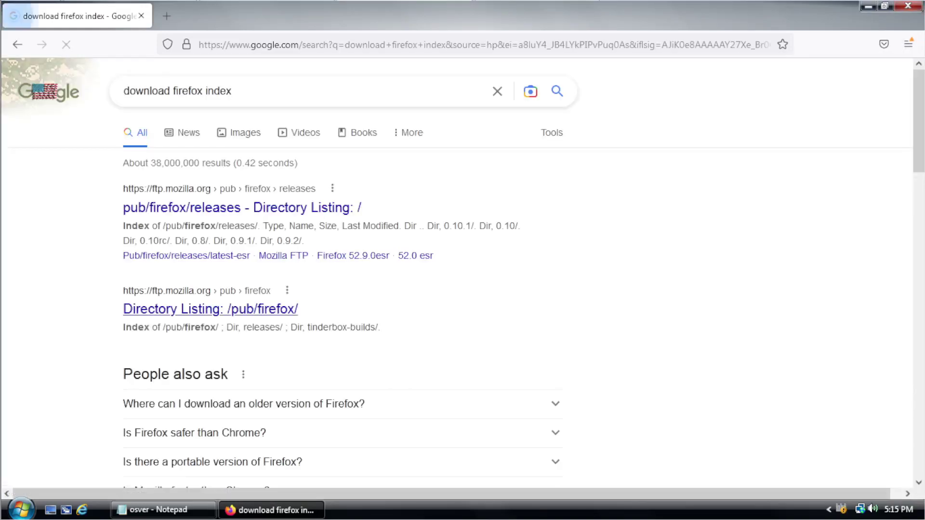
Step: Browse releases > 102.4.0esr > win64 > en-US and download Firefox Setup 102.4.0esr.exe (53.2 MB)
{"action": "left_click", "coordinate": [283, 206]}
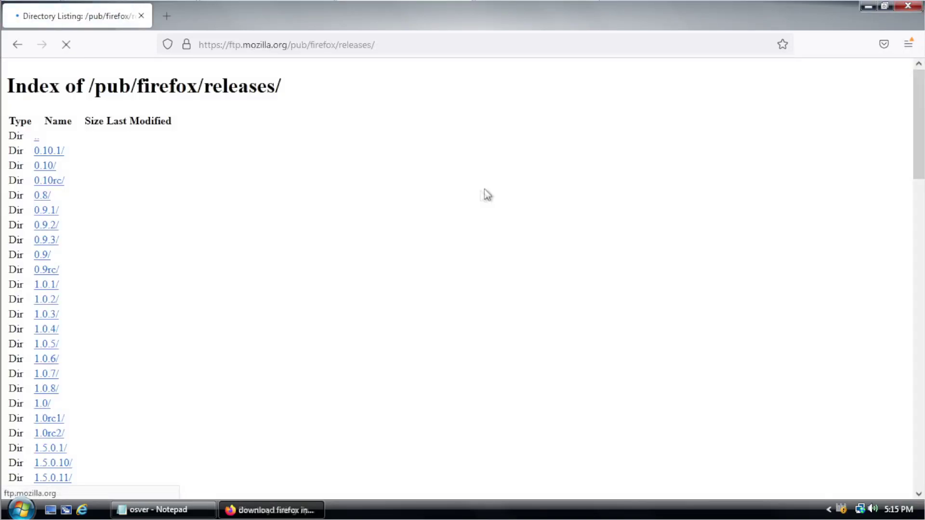
{"action": "scroll", "coordinate": [188, 341], "scroll_direction": "down", "scroll_amount": 20}
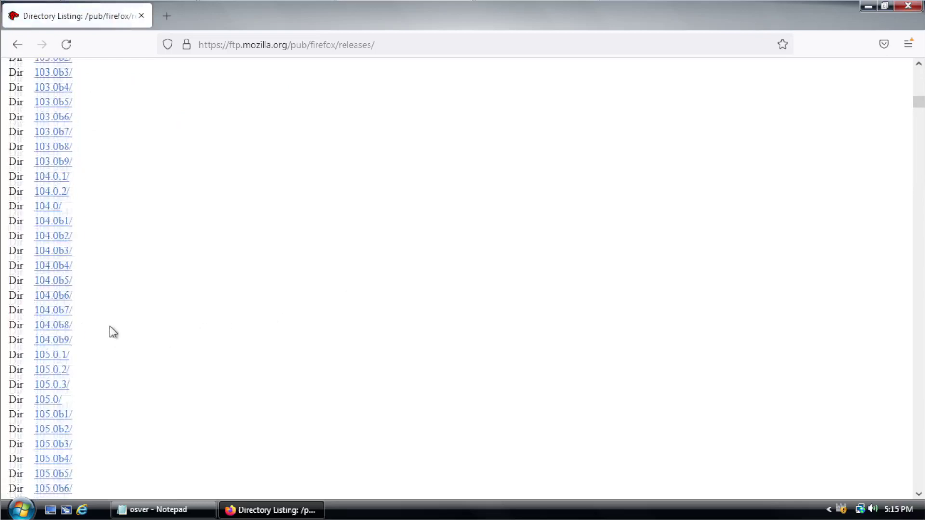
{"action": "scroll", "coordinate": [92, 205], "scroll_direction": "up", "scroll_amount": 6}
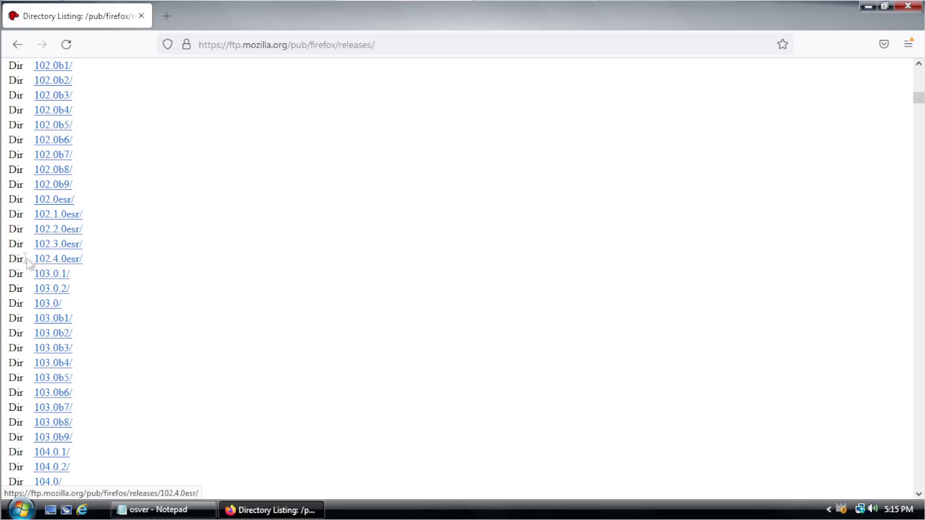
{"action": "left_click", "coordinate": [76, 263]}
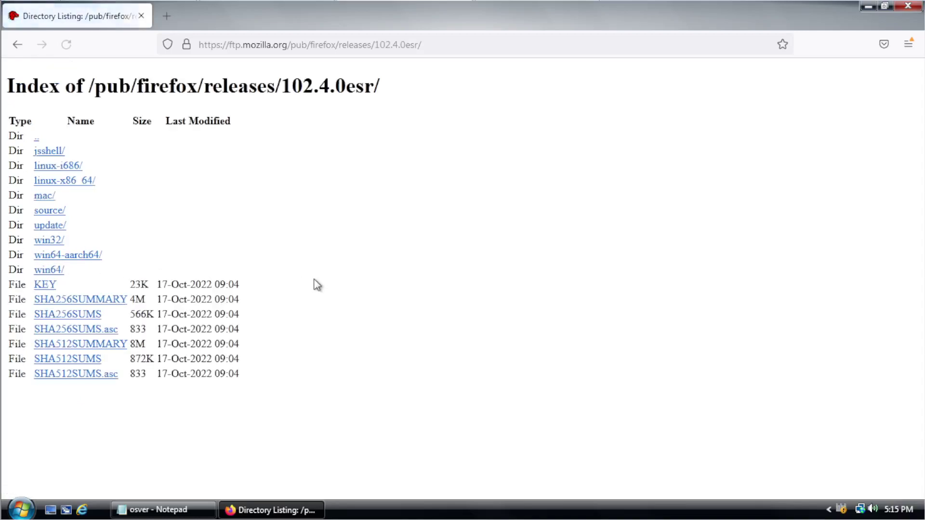
{"action": "left_click", "coordinate": [54, 270]}
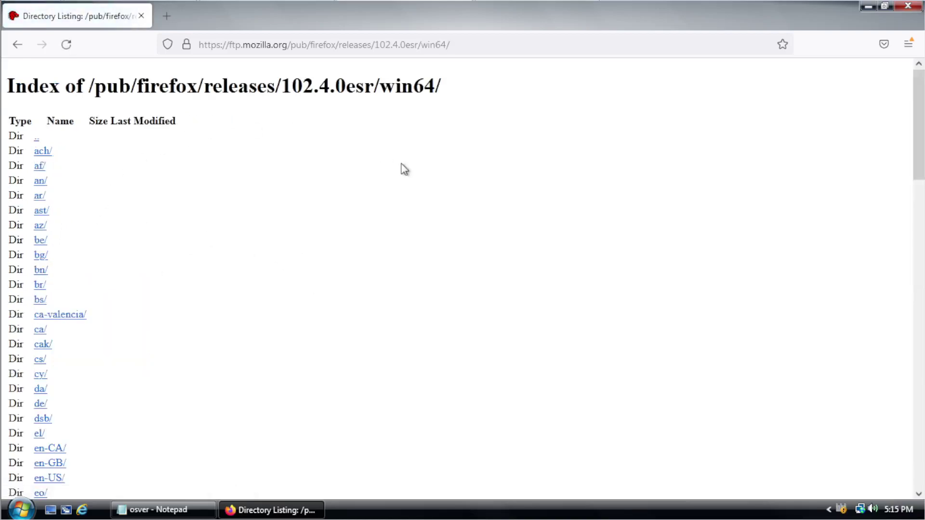
{"action": "scroll", "coordinate": [403, 169], "scroll_direction": "down", "scroll_amount": 13}
{"action": "scroll", "coordinate": [63, 337], "scroll_direction": "down", "scroll_amount": 3}
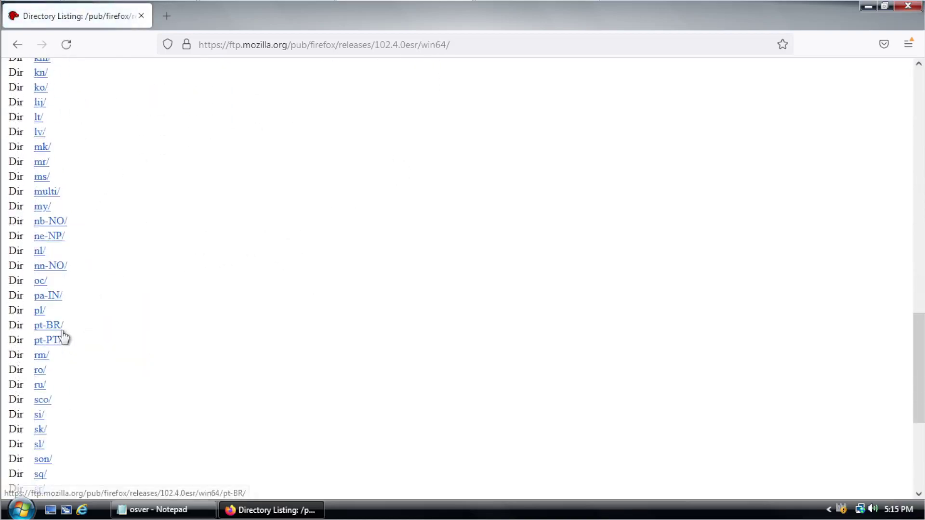
{"action": "scroll", "coordinate": [62, 334], "scroll_direction": "up", "scroll_amount": 10}
{"action": "left_click", "coordinate": [54, 72]}
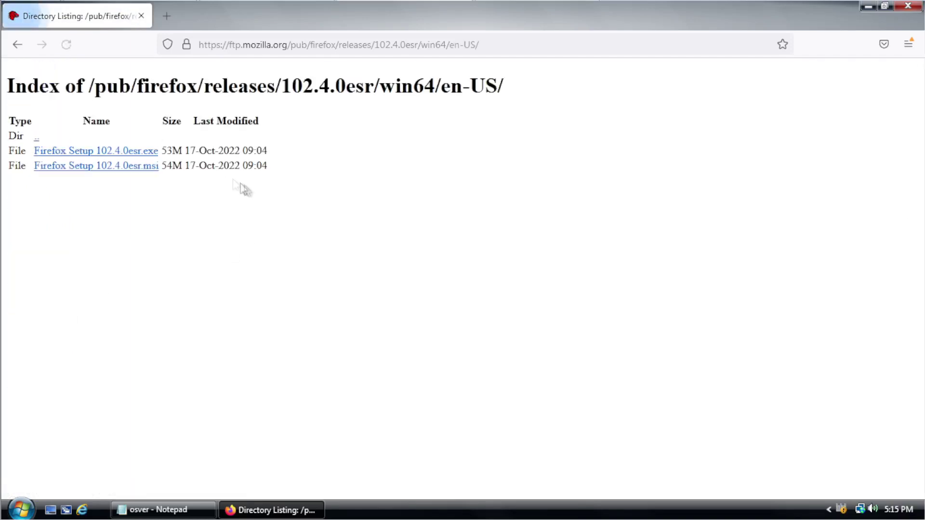
{"action": "left_click", "coordinate": [99, 152]}
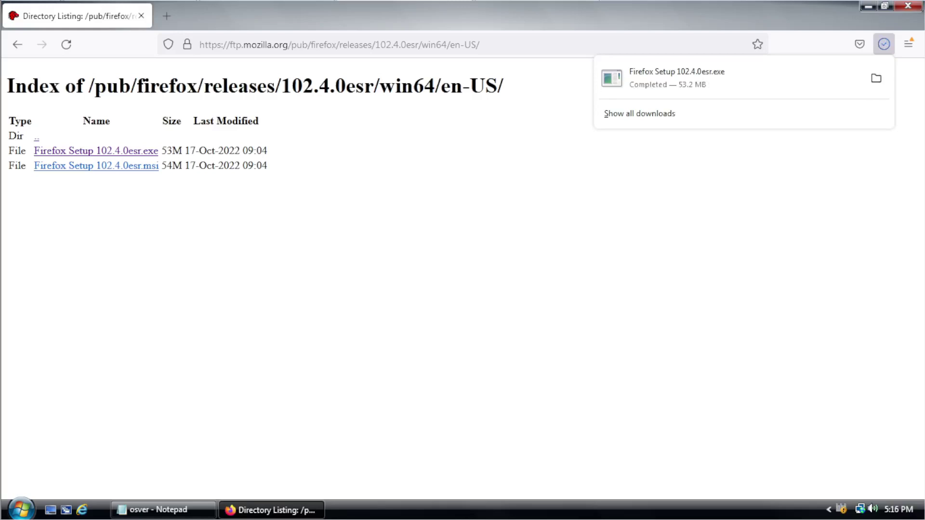
Step: Show Firefox Setup 102.4.0esr in Downloads, close Firefox, and reopen osver from its desktop shortcut
{"action": "left_click", "coordinate": [876, 79]}
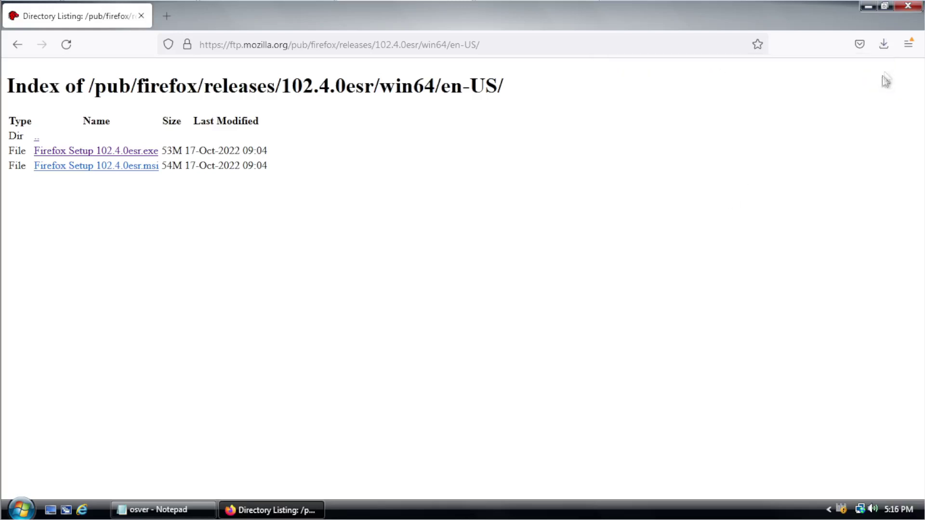
{"action": "left_click", "coordinate": [901, 6]}
{"action": "left_click", "coordinate": [685, 120]}
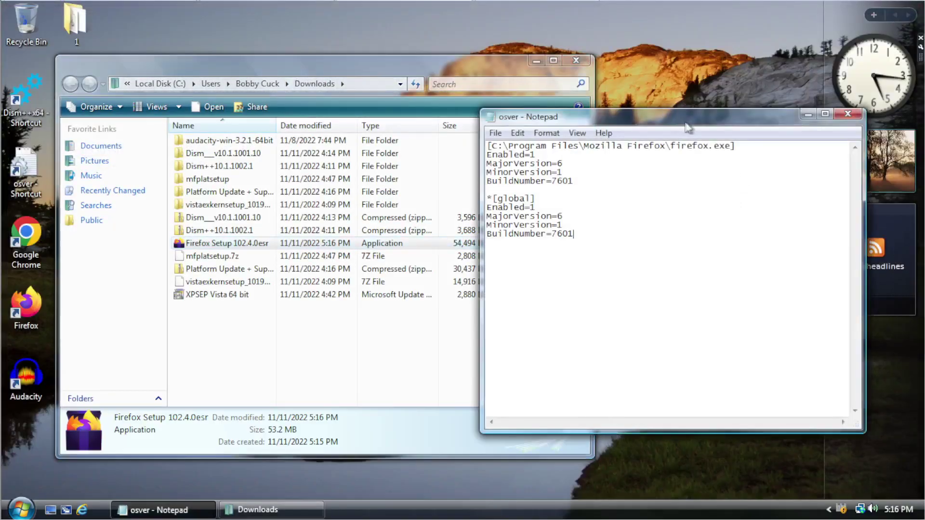
{"action": "left_click", "coordinate": [847, 114]}
{"action": "double_click", "coordinate": [21, 176]}
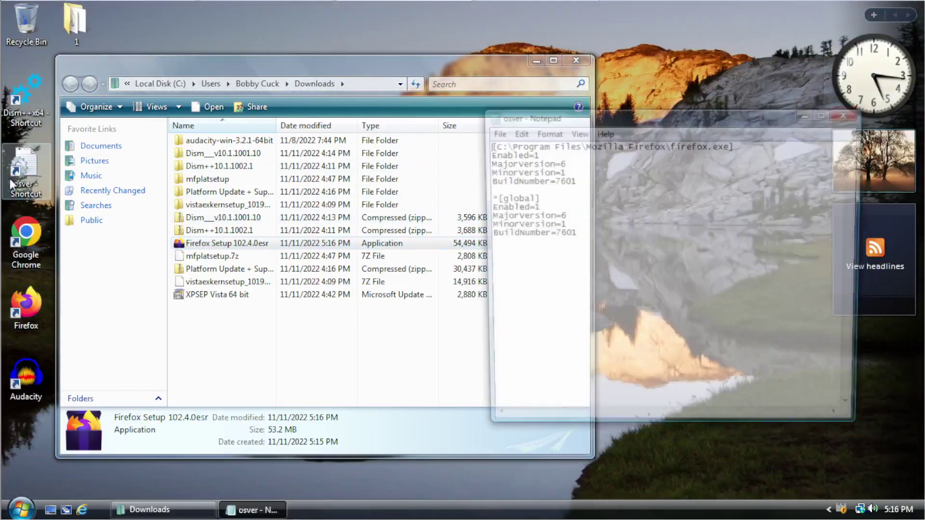
{"action": "left_click_drag", "start_coordinate": [604, 117], "coordinate": [627, 114]}
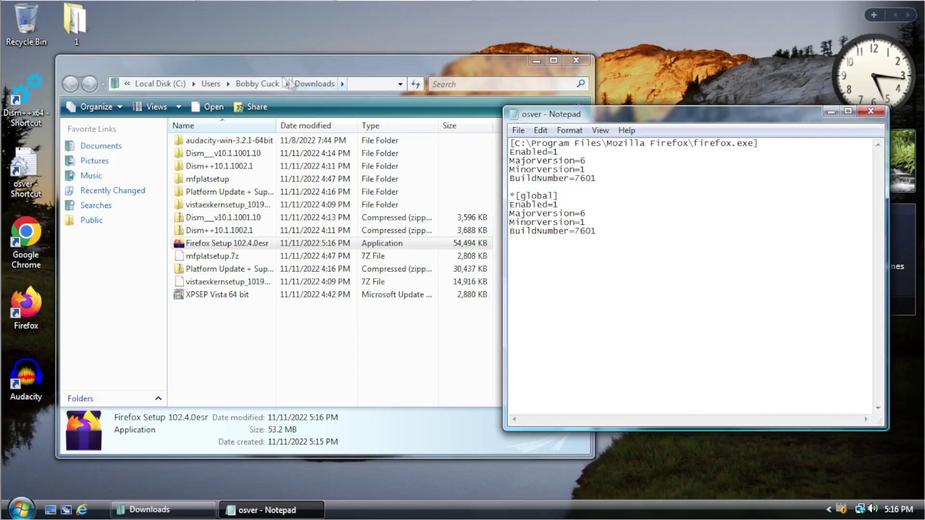
{"action": "left_click_drag", "start_coordinate": [250, 69], "coordinate": [264, 67]}
Step: Open the osver shortcut's file location in C:\Windows, close that folder, and check Notepad's About box
{"action": "left_click", "coordinate": [17, 172]}
{"action": "right_click", "coordinate": [17, 172]}
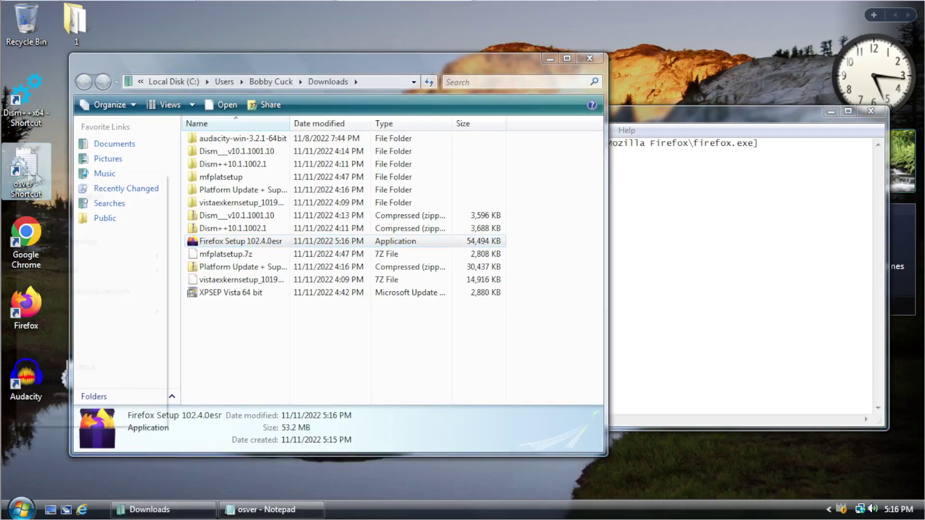
{"action": "left_click", "coordinate": [66, 198]}
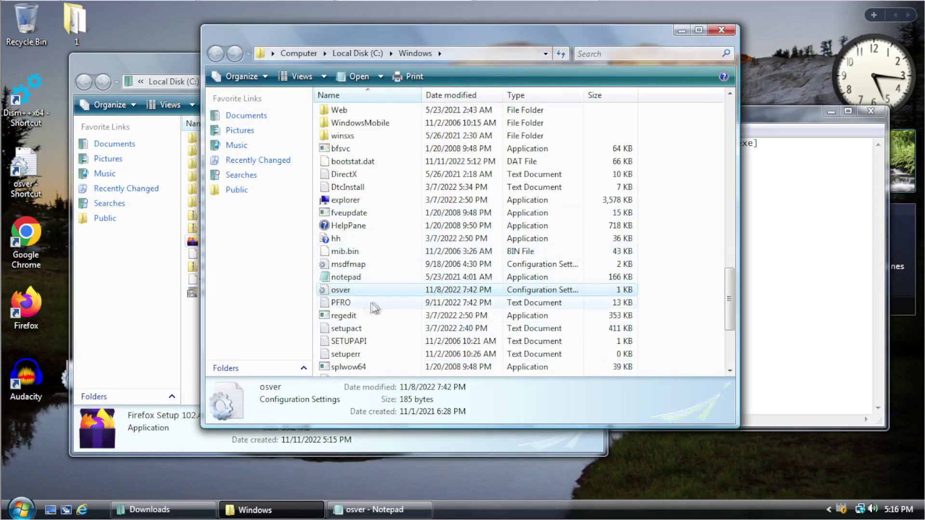
{"action": "left_click", "coordinate": [26, 172]}
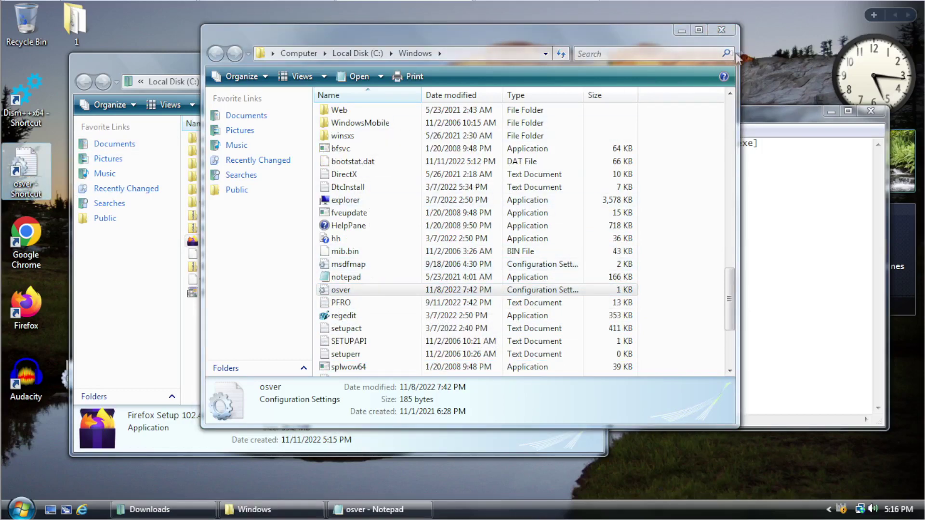
{"action": "left_click", "coordinate": [727, 35]}
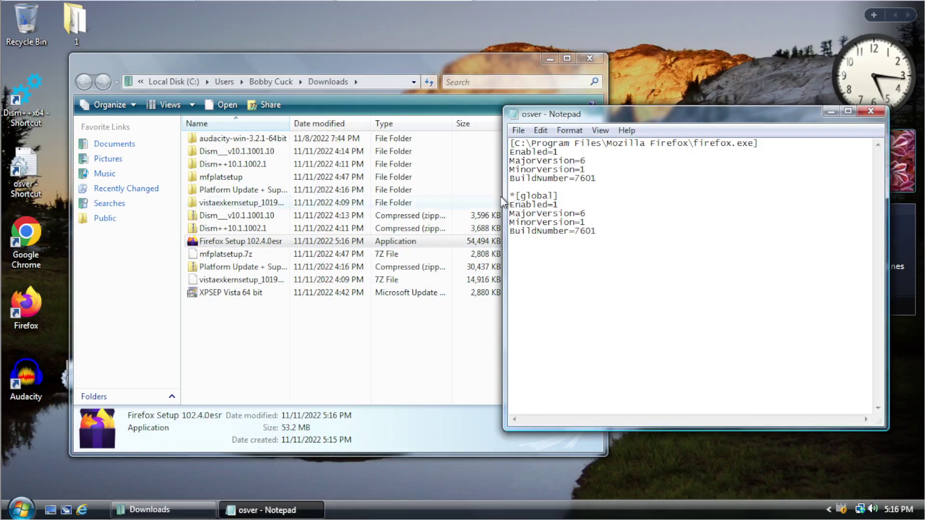
{"action": "left_click", "coordinate": [626, 130]}
{"action": "left_click", "coordinate": [644, 166]}
{"action": "left_click_drag", "start_coordinate": [645, 172], "coordinate": [598, 157]}
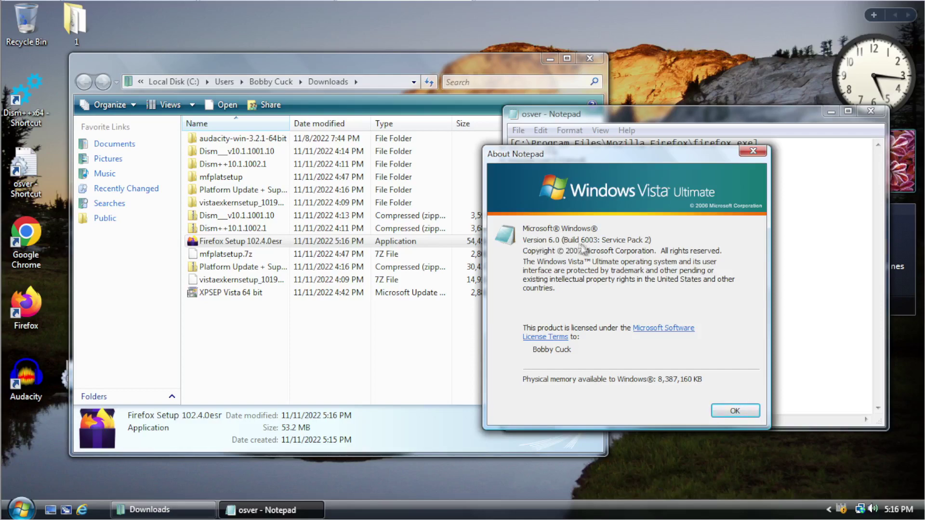
{"action": "left_click", "coordinate": [753, 151]}
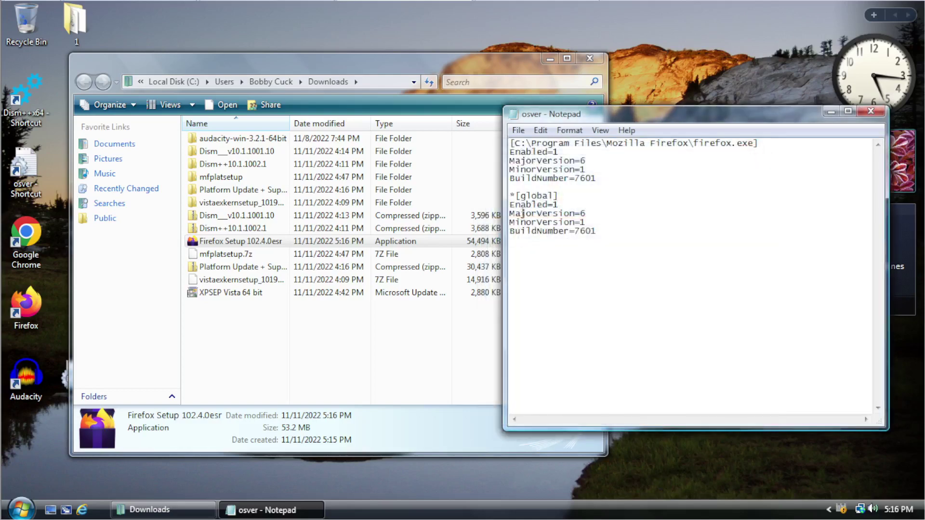
{"action": "key", "text": "BackSpace"}
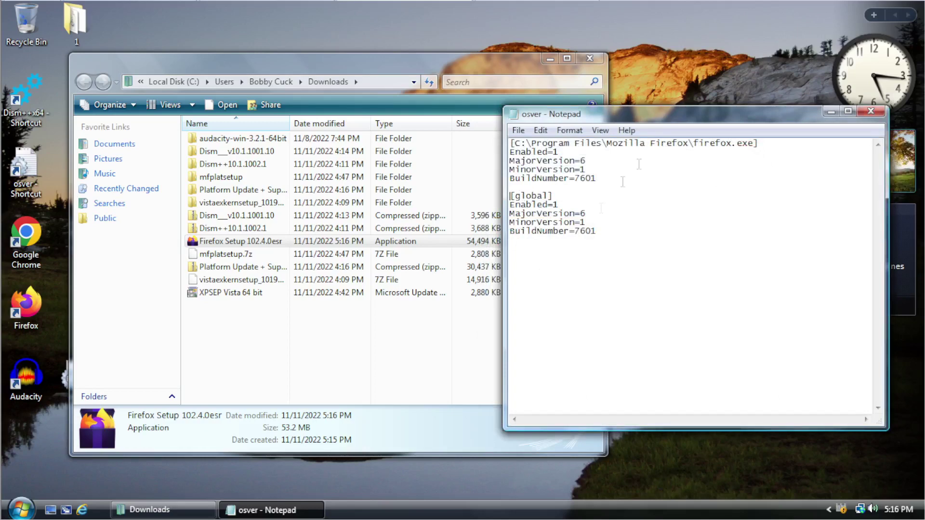
{"action": "left_click", "coordinate": [628, 130]}
{"action": "left_click", "coordinate": [645, 170]}
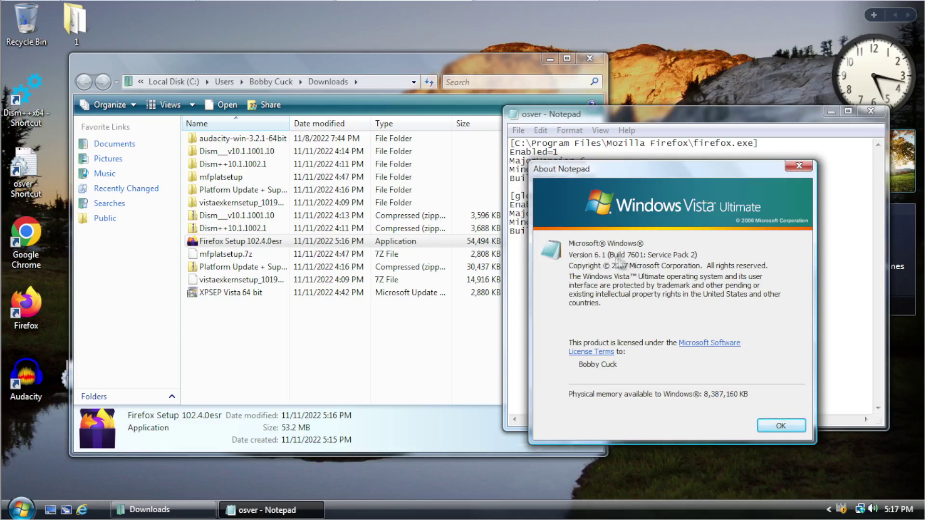
{"action": "left_click", "coordinate": [799, 166]}
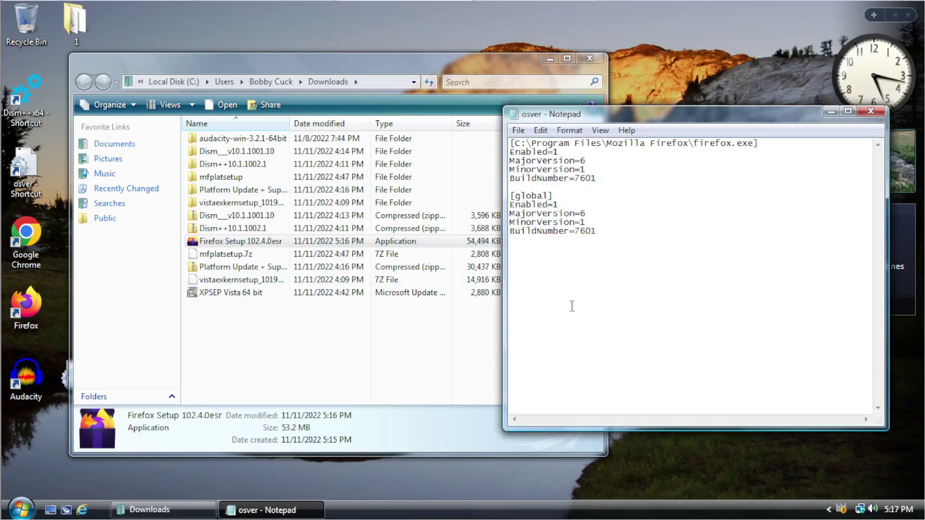
{"action": "type", "text": "*"}
Step: Run Firefox Setup 102.4.0esr, dismiss its Windows 7-required error, and start uncommenting [global] in osver
{"action": "left_click", "coordinate": [257, 243]}
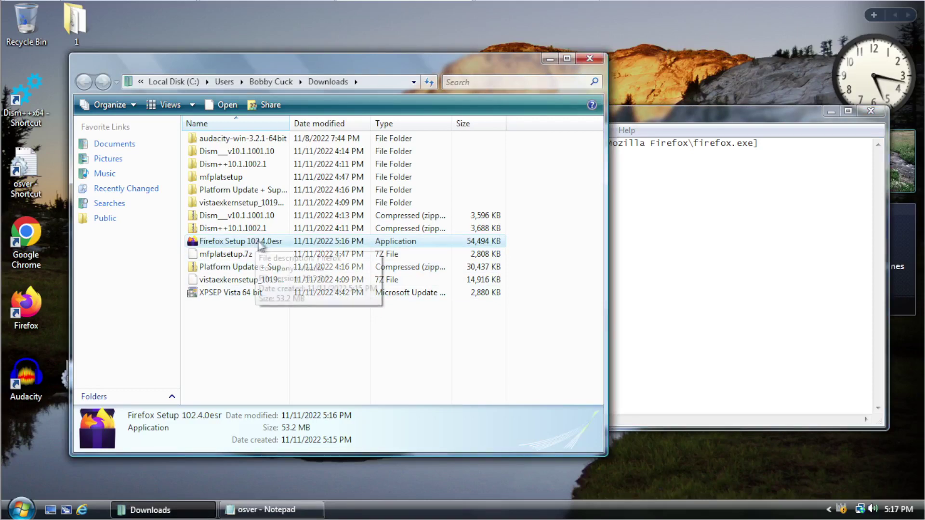
{"action": "double_click", "coordinate": [275, 244]}
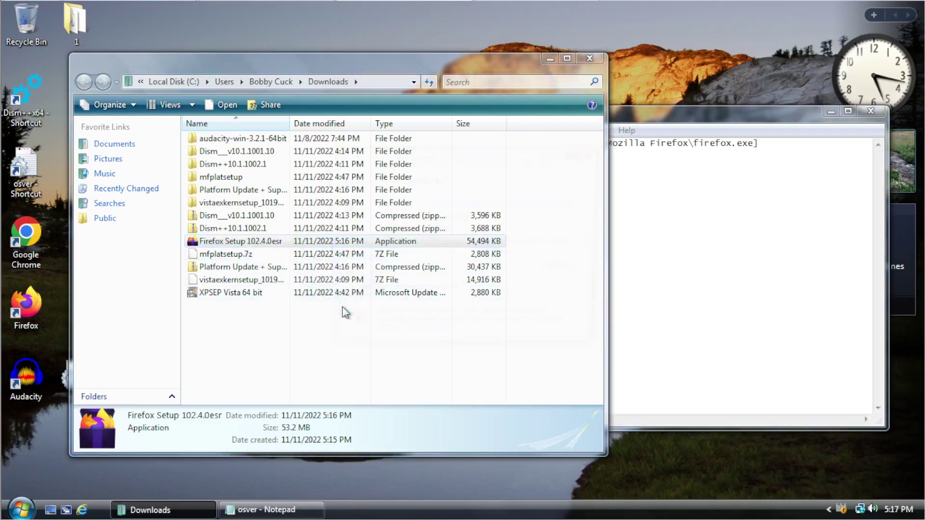
{"action": "left_click", "coordinate": [500, 266]}
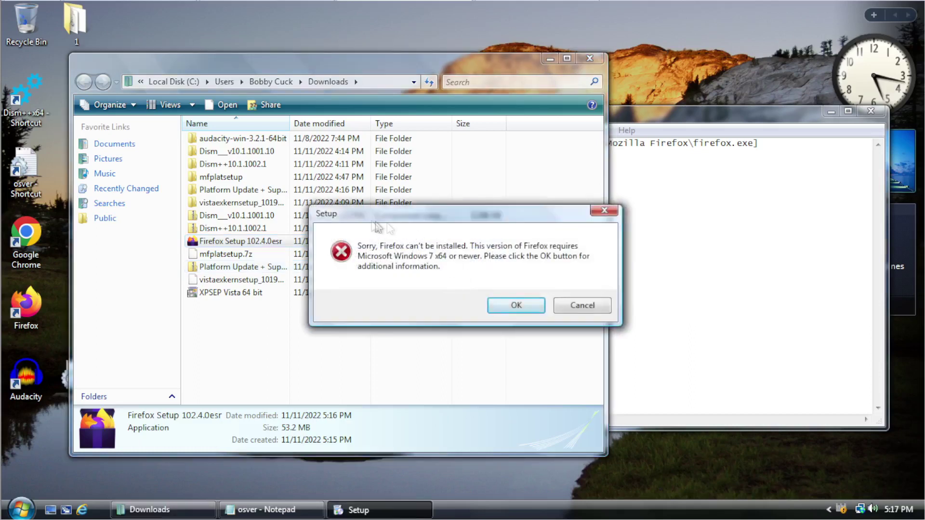
{"action": "left_click", "coordinate": [582, 305]}
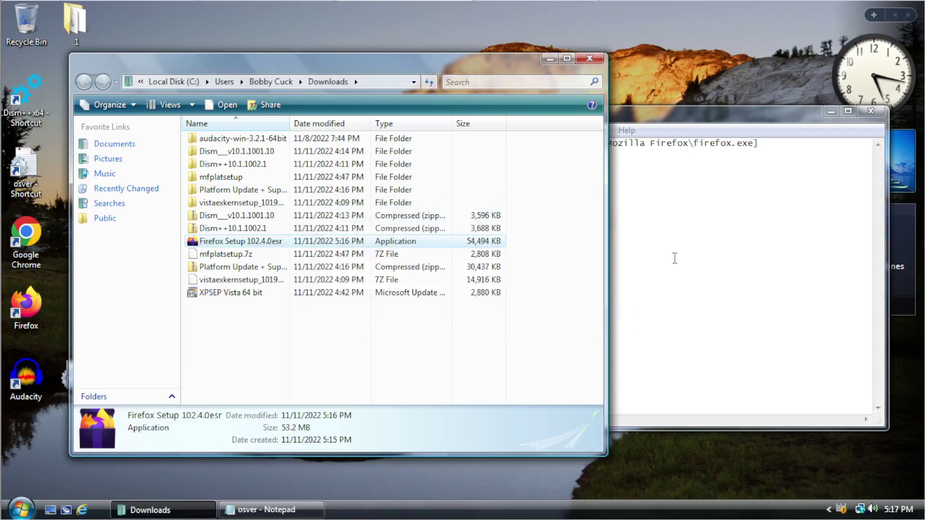
{"action": "left_click", "coordinate": [674, 259]}
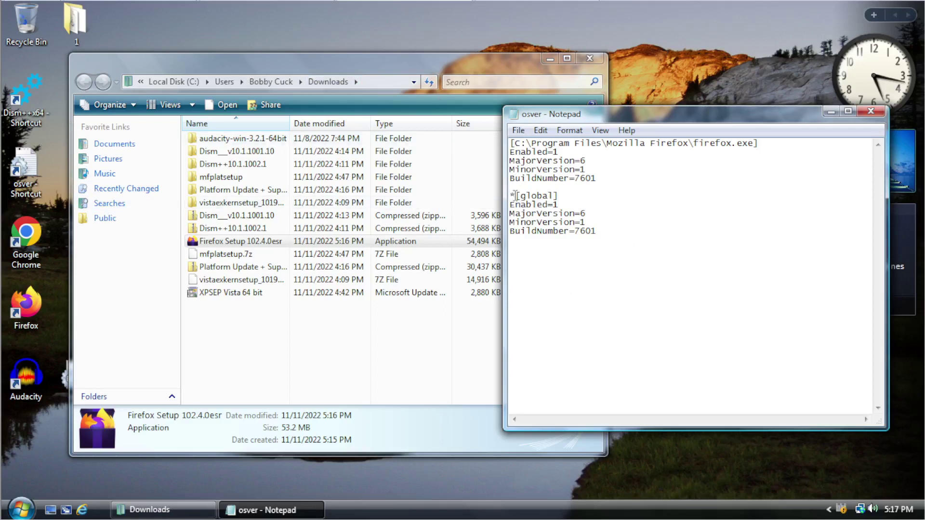
{"action": "key", "text": "BackSpace"}
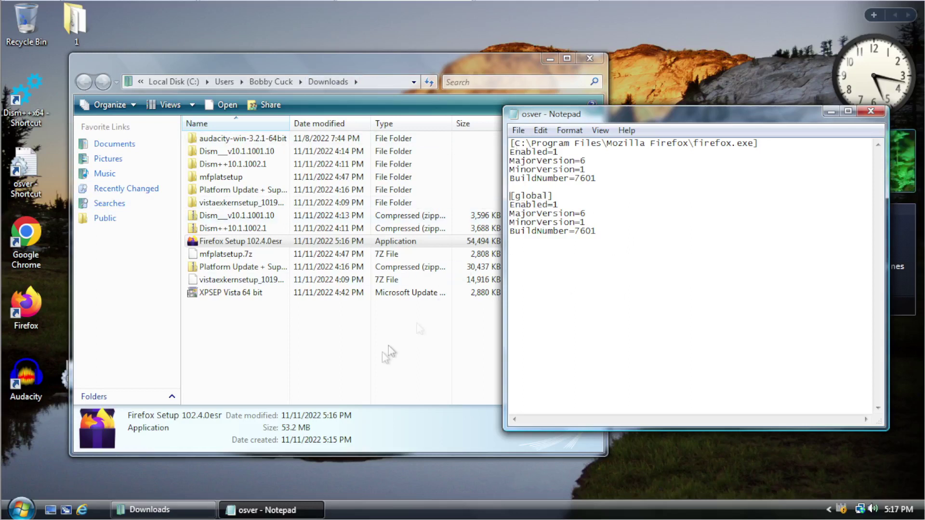
Step: Save osver, then install Firefox 102.4.0esr with the Standard setup type and finish the wizard
{"action": "left_click", "coordinate": [520, 131]}
{"action": "left_click", "coordinate": [709, 295]}
{"action": "double_click", "coordinate": [265, 244]}
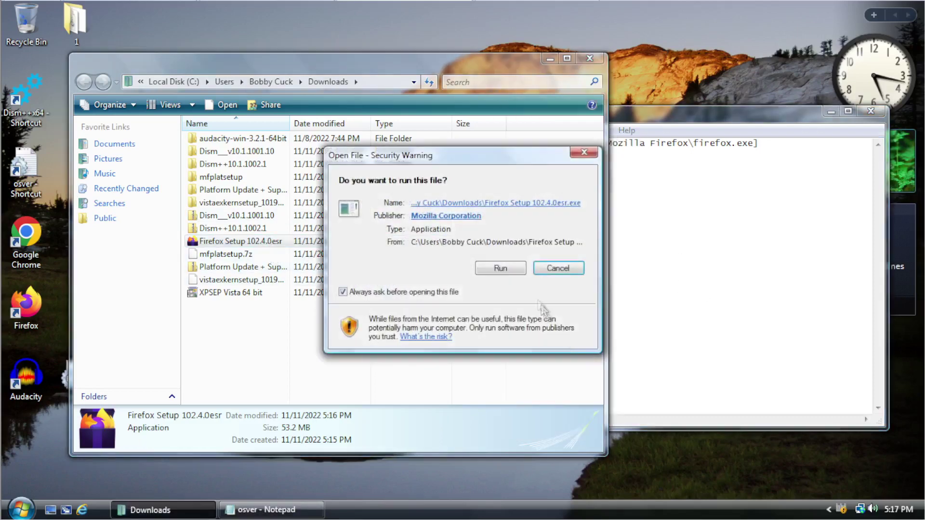
{"action": "left_click", "coordinate": [518, 270]}
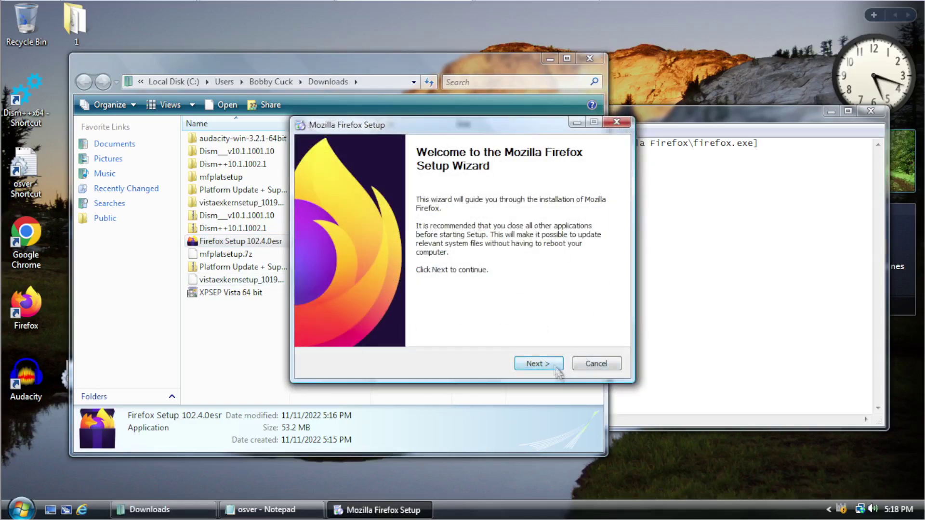
{"action": "left_click", "coordinate": [538, 364]}
{"action": "left_click", "coordinate": [557, 368]}
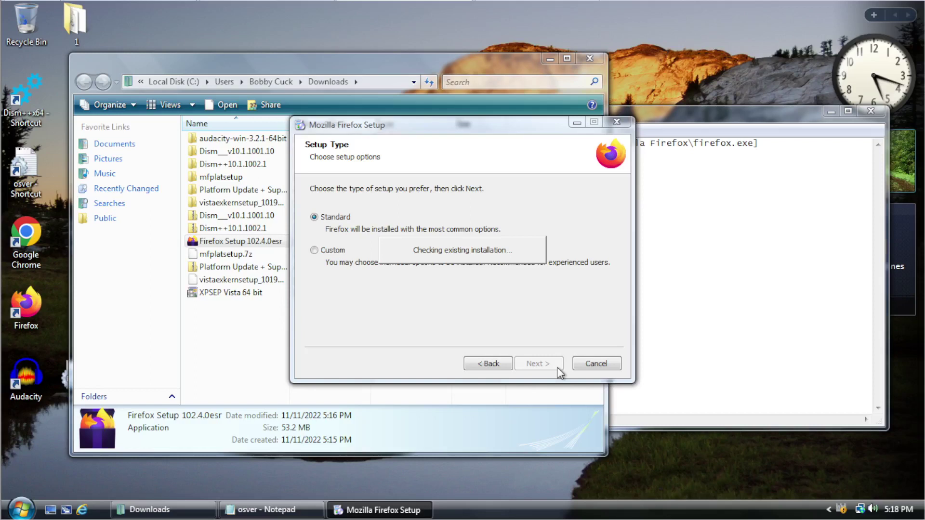
{"action": "left_click", "coordinate": [556, 367]}
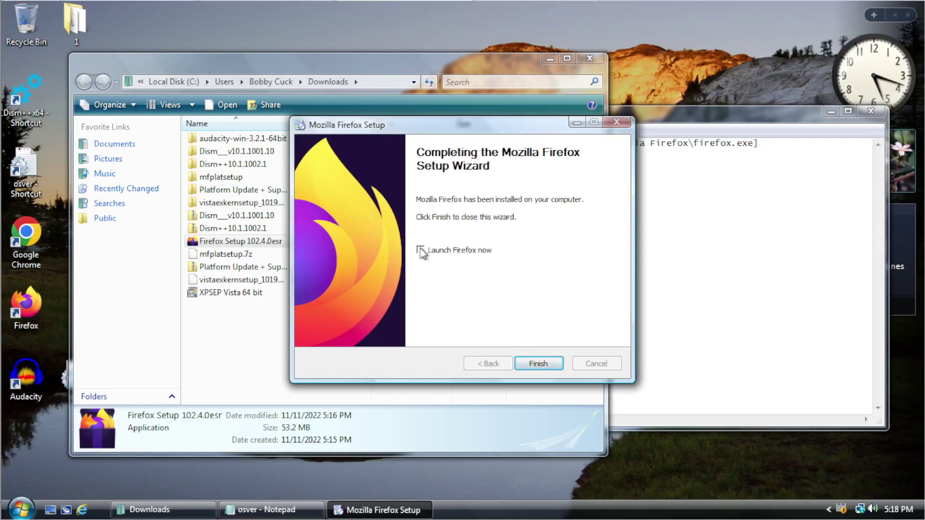
{"action": "left_click", "coordinate": [533, 362]}
Step: Comment out osver's firefox.exe section with a leading asterisk
{"action": "left_click", "coordinate": [724, 222]}
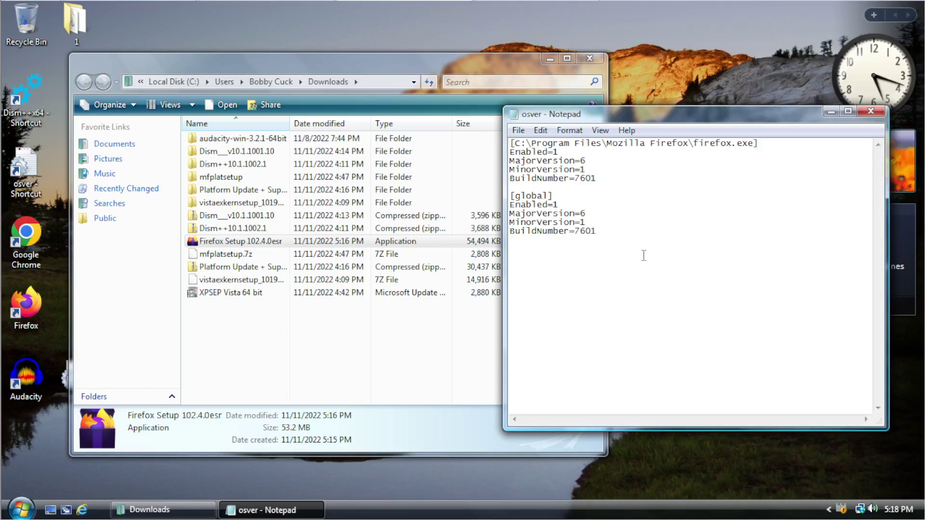
{"action": "key", "text": "ctrl+Home"}
{"action": "type", "text": "*"}
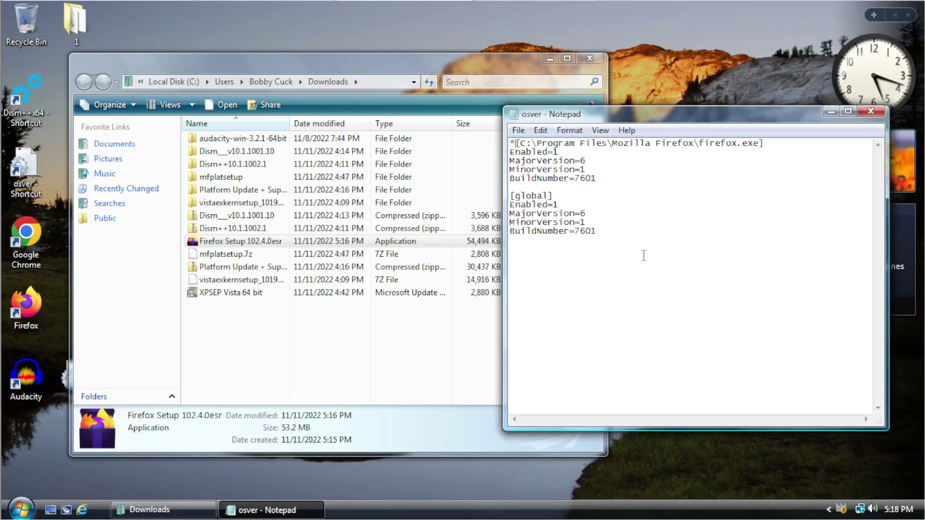
Step: Test Firefox with the firefox.exe section disabled, then comment out the [global] section too
{"action": "double_click", "coordinate": [30, 302]}
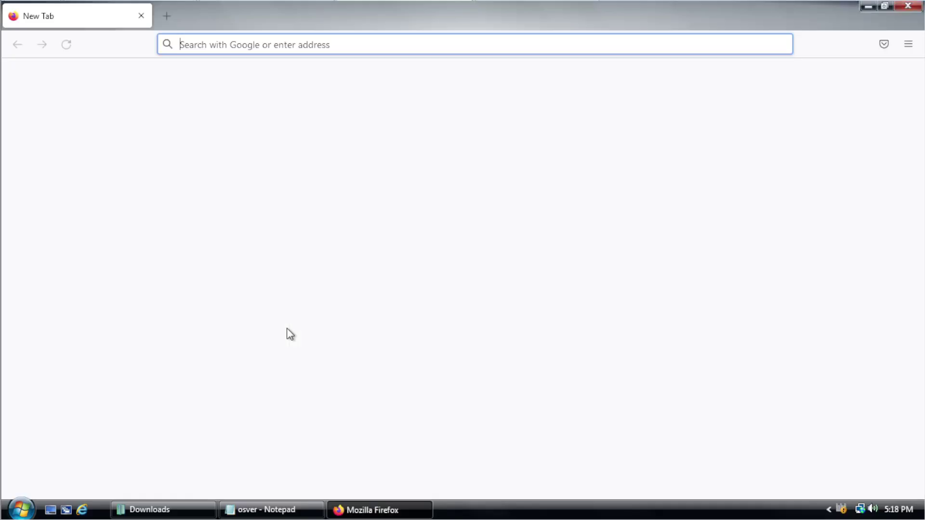
{"action": "left_click", "coordinate": [908, 6]}
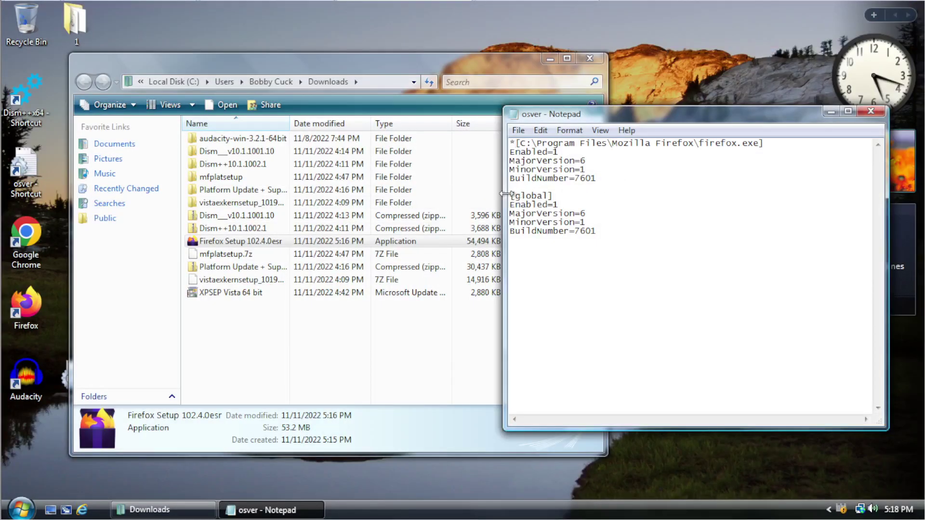
{"action": "type", "text": "*"}
Step: Retest Firefox, see its garbled window, close it, and re-enable the firefox.exe section
{"action": "double_click", "coordinate": [26, 303]}
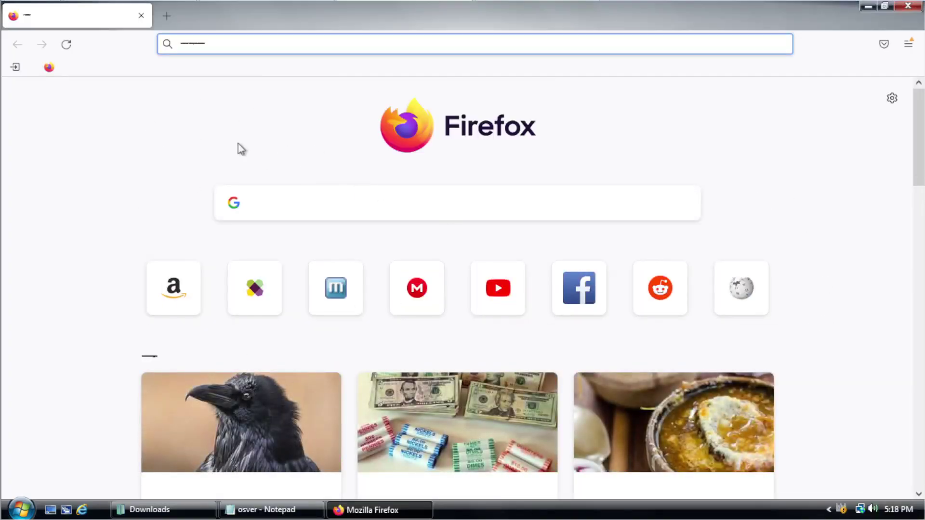
{"action": "left_click", "coordinate": [233, 49]}
{"action": "left_click", "coordinate": [60, 223]}
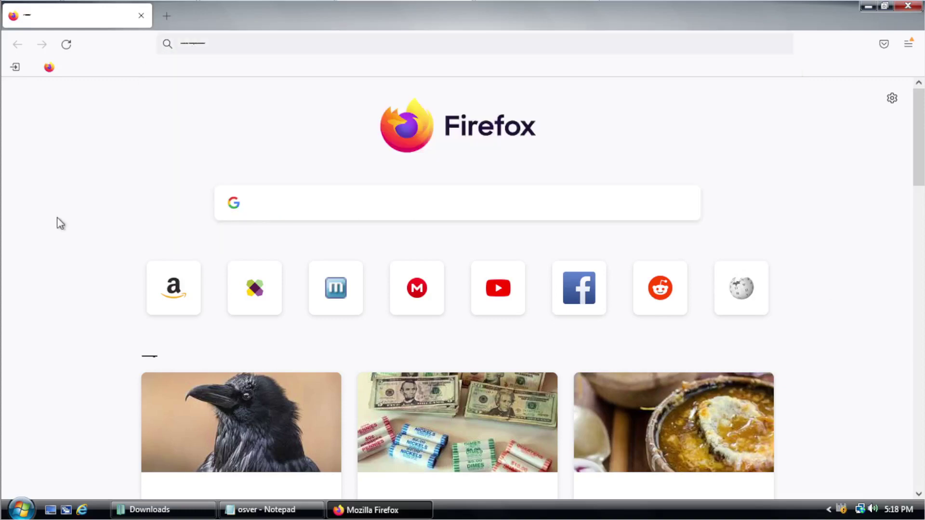
{"action": "left_click", "coordinate": [906, 7]}
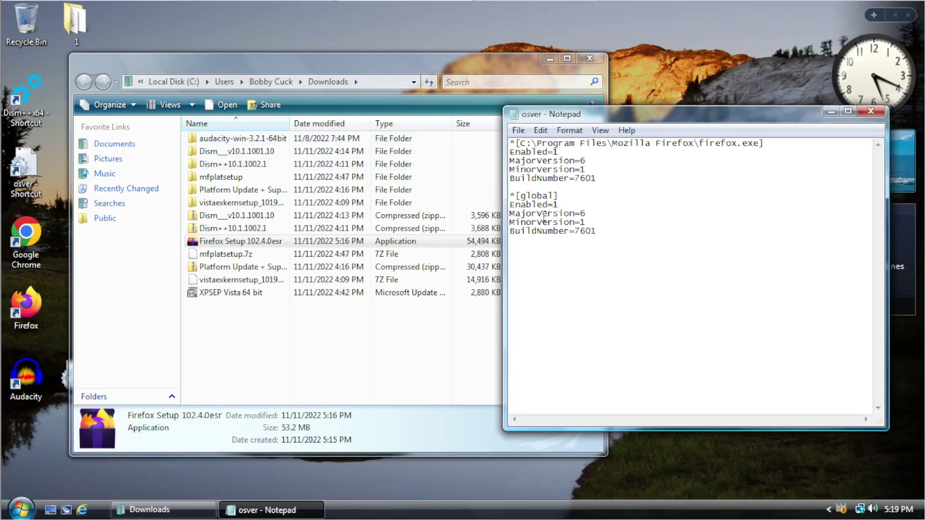
{"action": "key", "text": "Delete"}
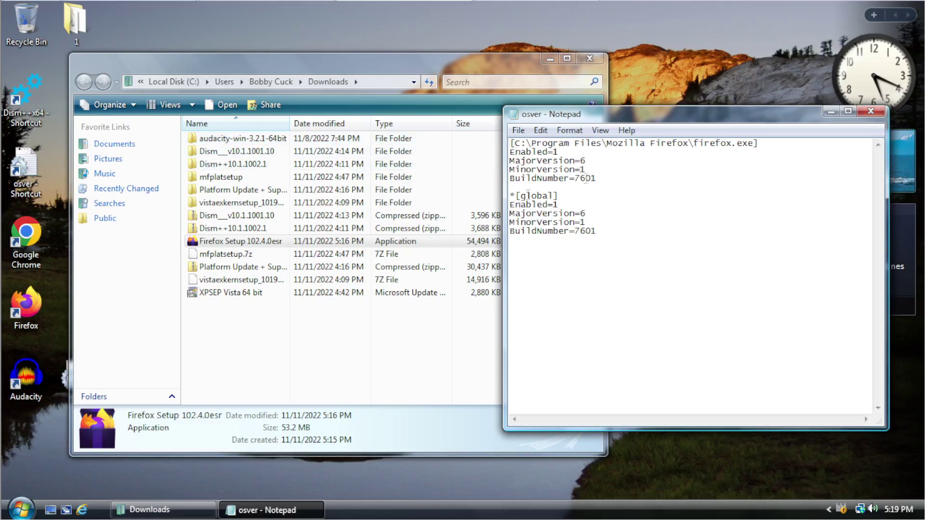
Step: Open the Firefox shortcut's file location, then close that folder window
{"action": "right_click", "coordinate": [44, 297]}
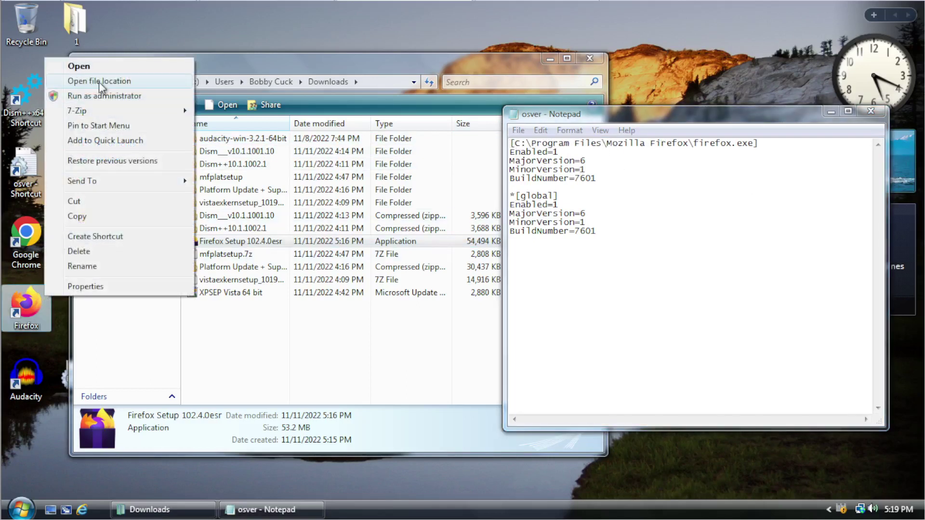
{"action": "left_click", "coordinate": [99, 82]}
{"action": "left_click_drag", "start_coordinate": [489, 56], "coordinate": [345, 44]}
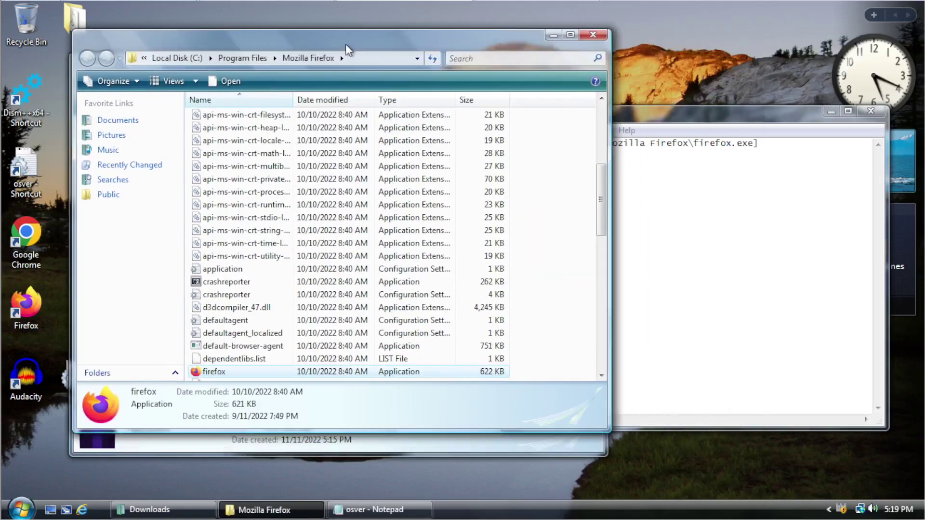
{"action": "left_click", "coordinate": [592, 35]}
Step: Browse from Start > Computer to C:\Program Files\Mozilla Firefox
{"action": "left_click", "coordinate": [22, 509]}
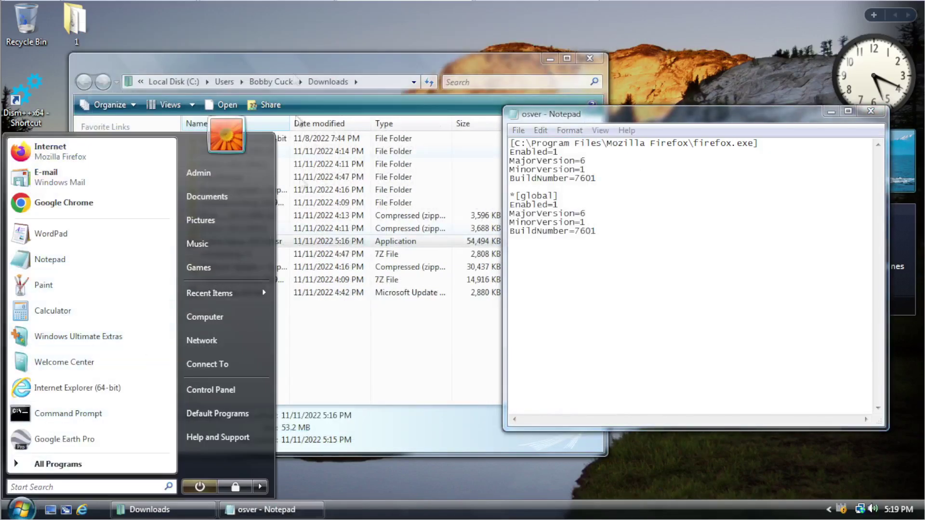
{"action": "left_click", "coordinate": [222, 322]}
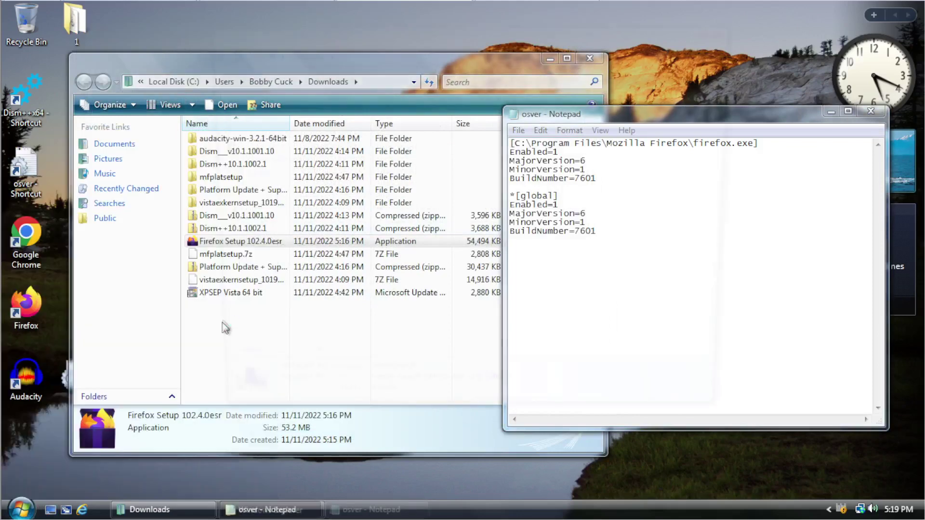
{"action": "double_click", "coordinate": [366, 131]}
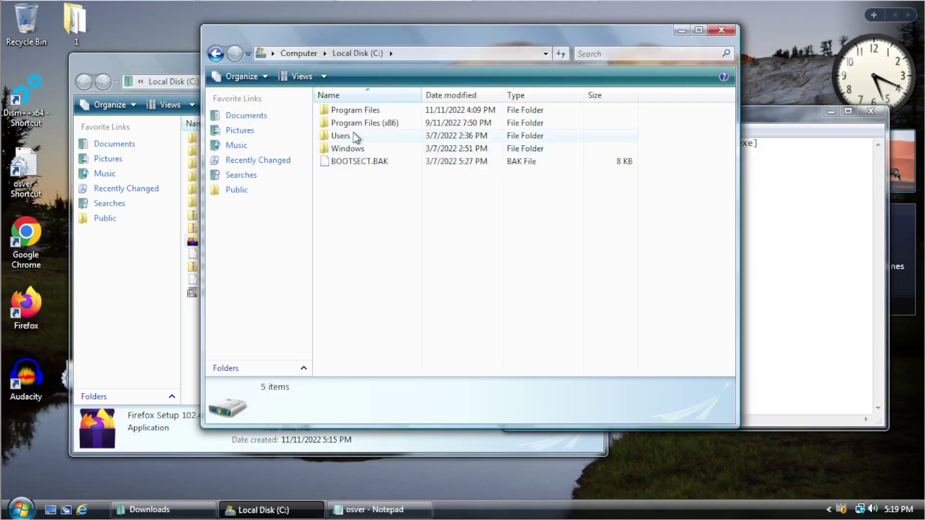
{"action": "double_click", "coordinate": [348, 110]}
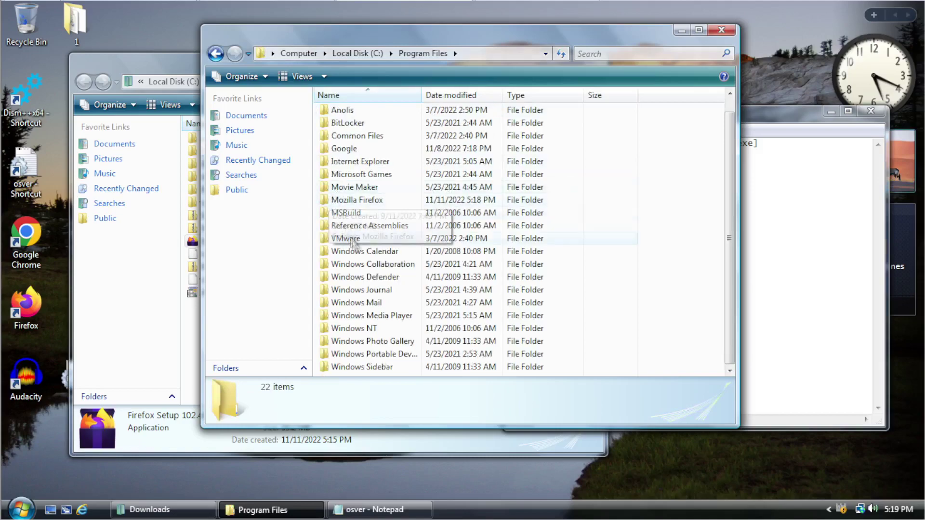
{"action": "scroll", "coordinate": [359, 222], "scroll_direction": "up", "scroll_amount": 1}
{"action": "scroll", "coordinate": [366, 207], "scroll_direction": "down", "scroll_amount": 1}
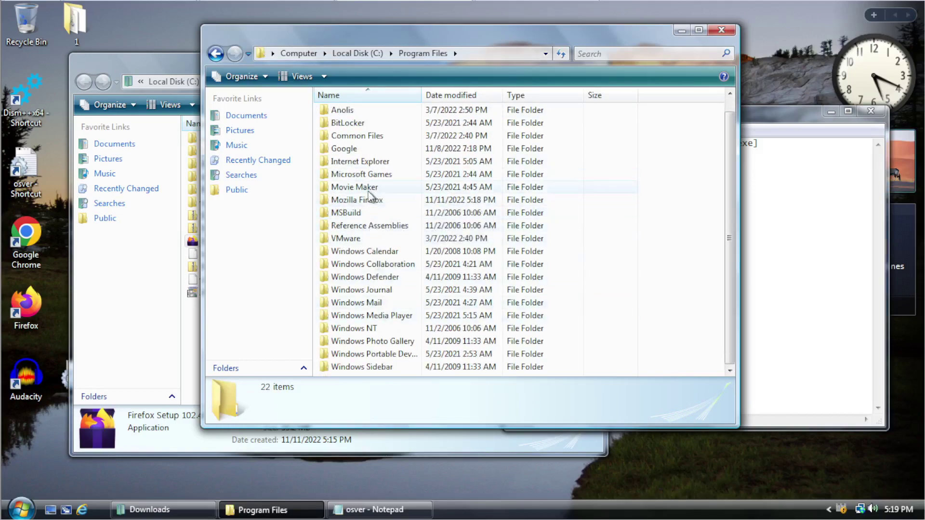
{"action": "double_click", "coordinate": [356, 199]}
{"action": "left_click_drag", "start_coordinate": [472, 34], "coordinate": [362, 32]}
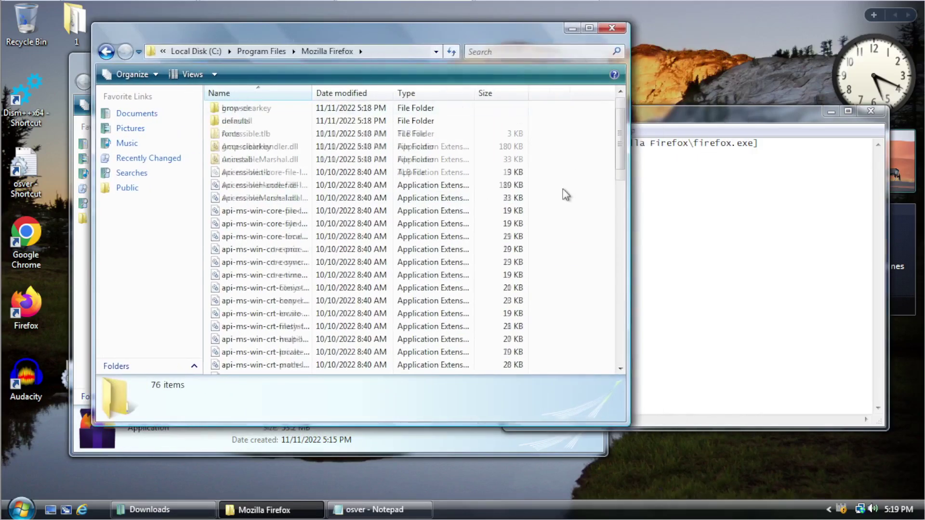
{"action": "scroll", "coordinate": [561, 196], "scroll_direction": "down", "scroll_amount": 12}
{"action": "scroll", "coordinate": [562, 196], "scroll_direction": "up", "scroll_amount": 3}
Step: Copy the C:\Program Files\Mozilla Firefox path from the address bar for the osver notes
{"action": "left_click", "coordinate": [347, 51]}
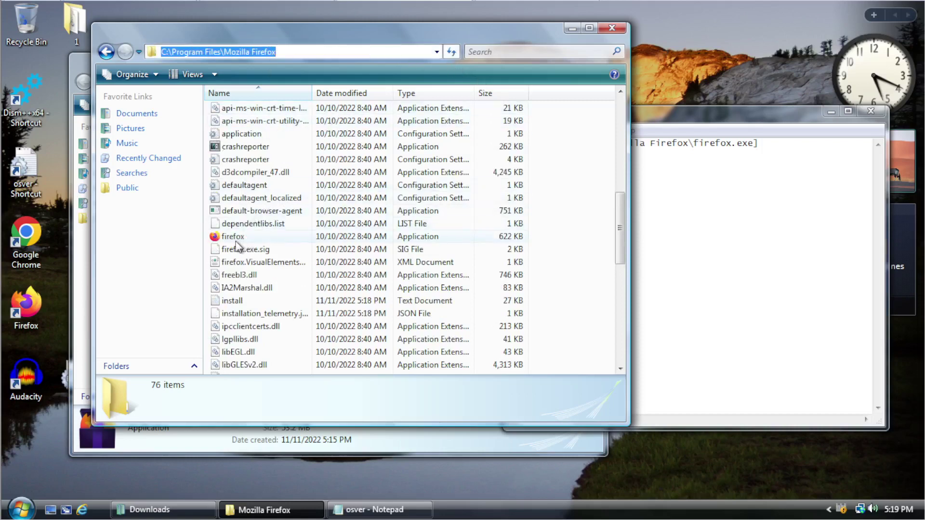
{"action": "right_click", "coordinate": [345, 52]}
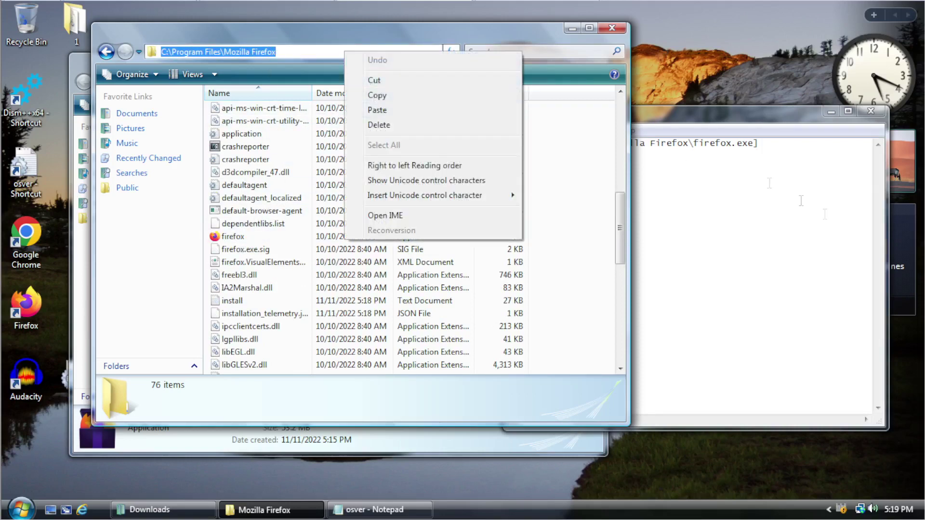
{"action": "left_click", "coordinate": [376, 95]}
{"action": "left_click", "coordinate": [646, 145]}
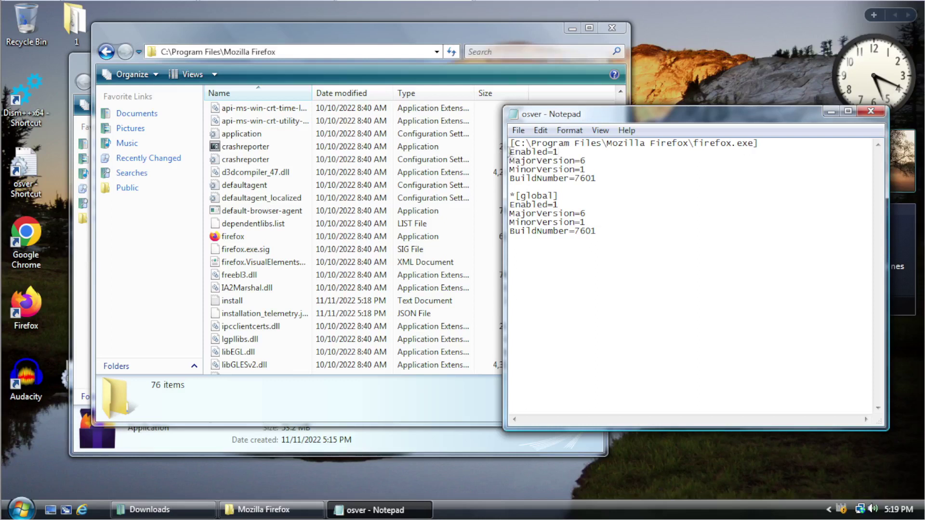
Step: Save osver with the firefox.exe and [global] Windows 7 entries
{"action": "left_click", "coordinate": [574, 153]}
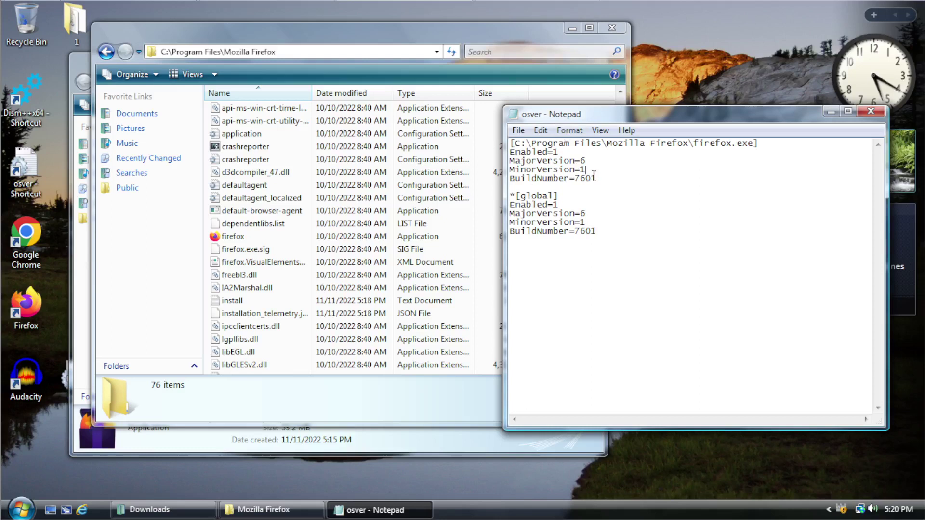
{"action": "left_click", "coordinate": [519, 130]}
{"action": "left_click", "coordinate": [531, 174]}
Step: Check Notepad's About Windows version, then review the [global] section lines
{"action": "left_click", "coordinate": [601, 239]}
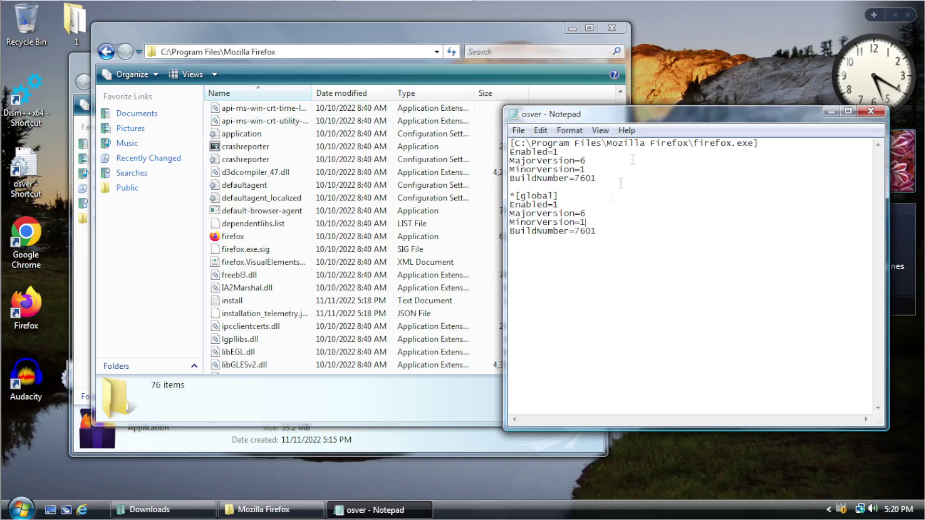
{"action": "left_click", "coordinate": [626, 130]}
{"action": "left_click", "coordinate": [643, 168]}
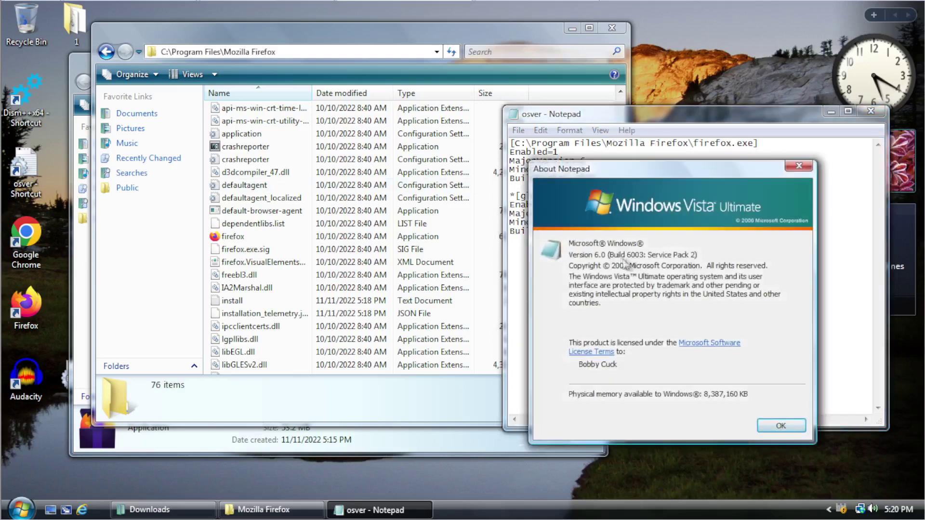
{"action": "left_click", "coordinate": [798, 428]}
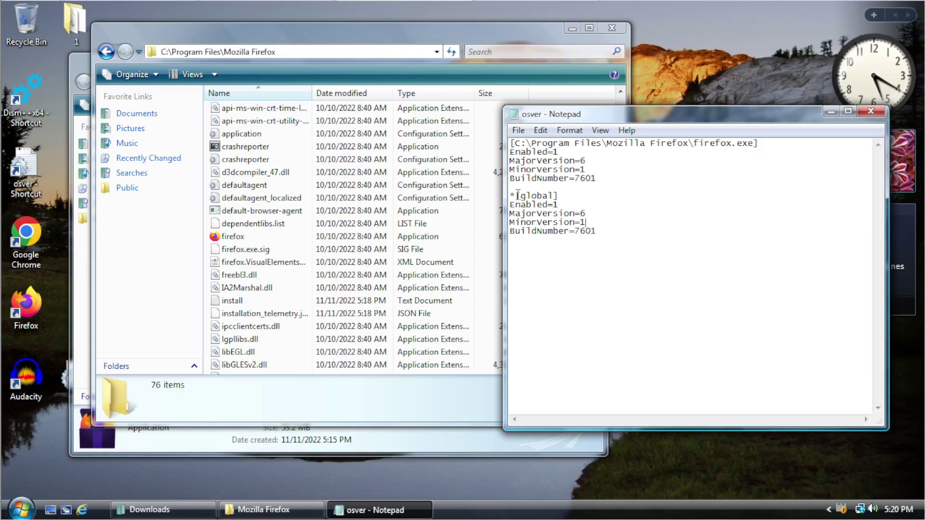
{"action": "key", "text": "shift+Up"}
{"action": "key", "text": "shift+Up"}
{"action": "key", "text": "shift+Up"}
{"action": "key", "text": "shift+Up"}
{"action": "key", "text": "shift+Up"}
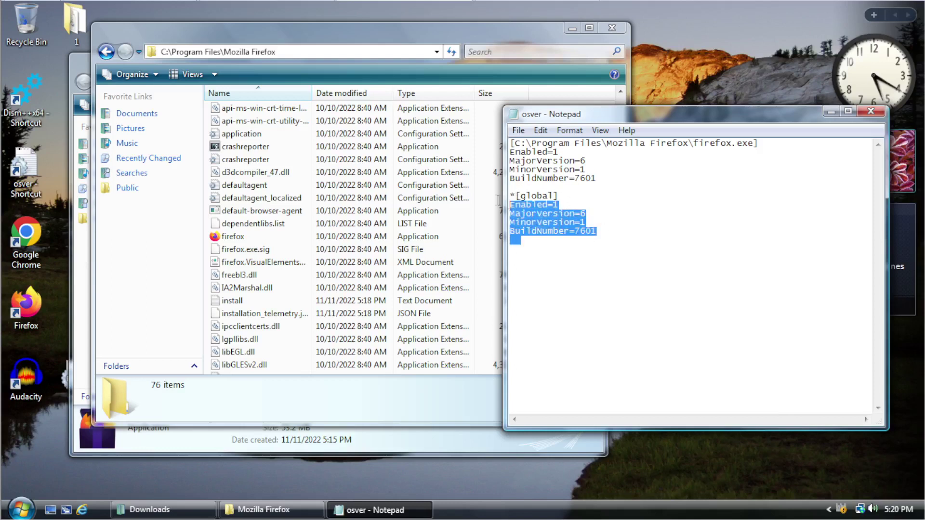
{"action": "left_click", "coordinate": [622, 229]}
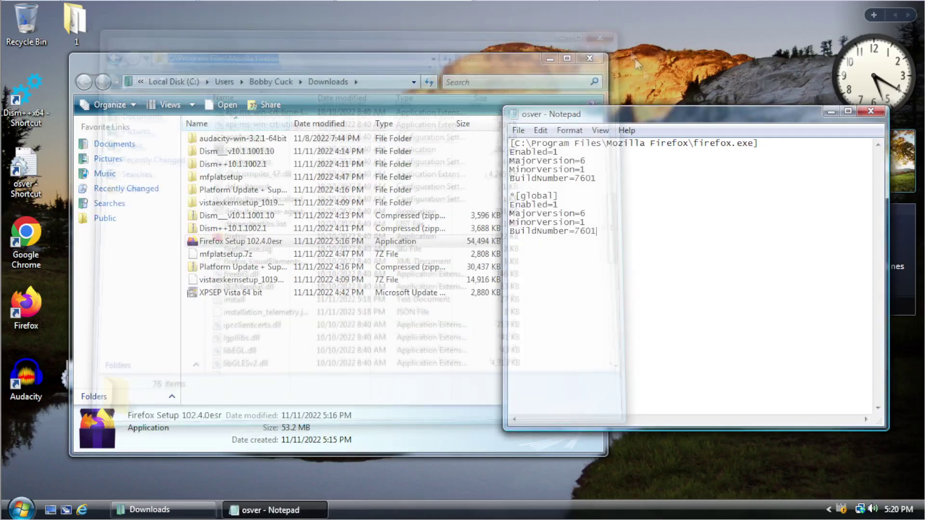
{"action": "left_click", "coordinate": [34, 303]}
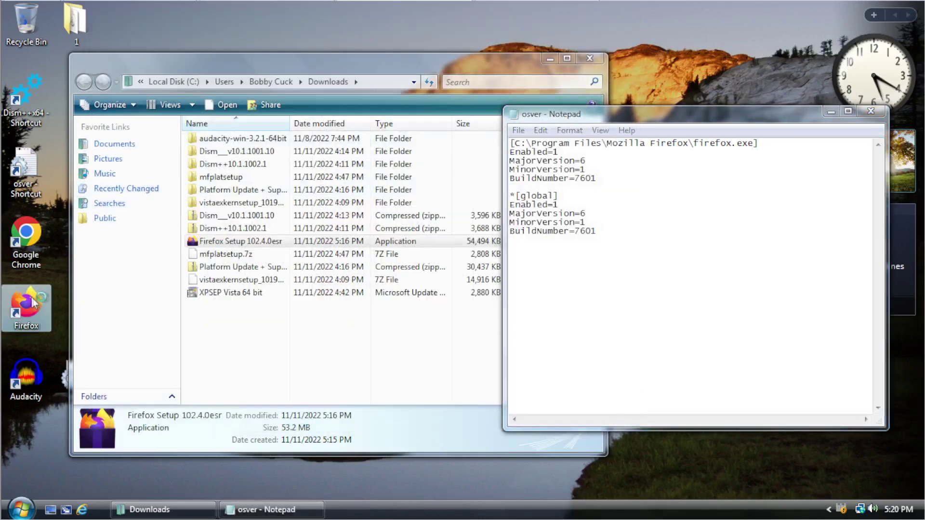
{"action": "double_click", "coordinate": [34, 302]}
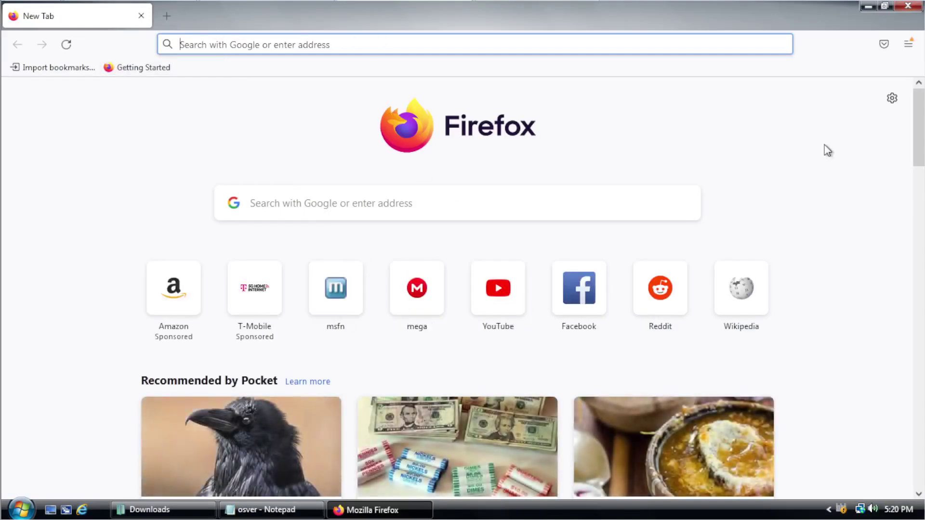
{"action": "left_click", "coordinate": [909, 44]}
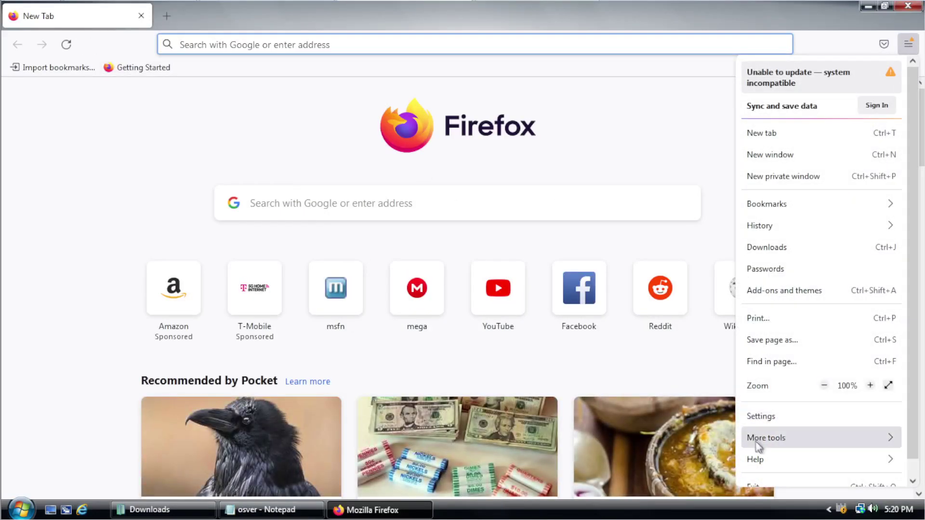
{"action": "left_click", "coordinate": [759, 459]}
{"action": "left_click", "coordinate": [774, 210]}
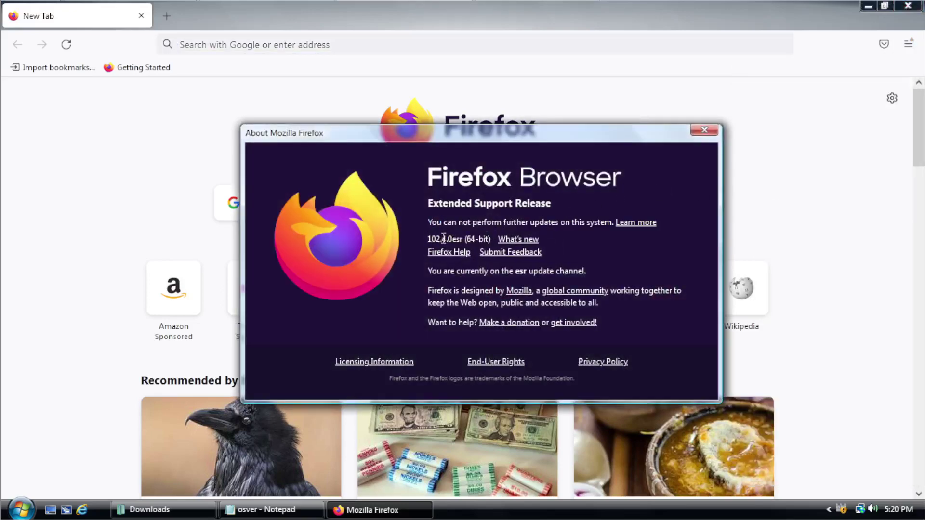
{"action": "left_click", "coordinate": [702, 130]}
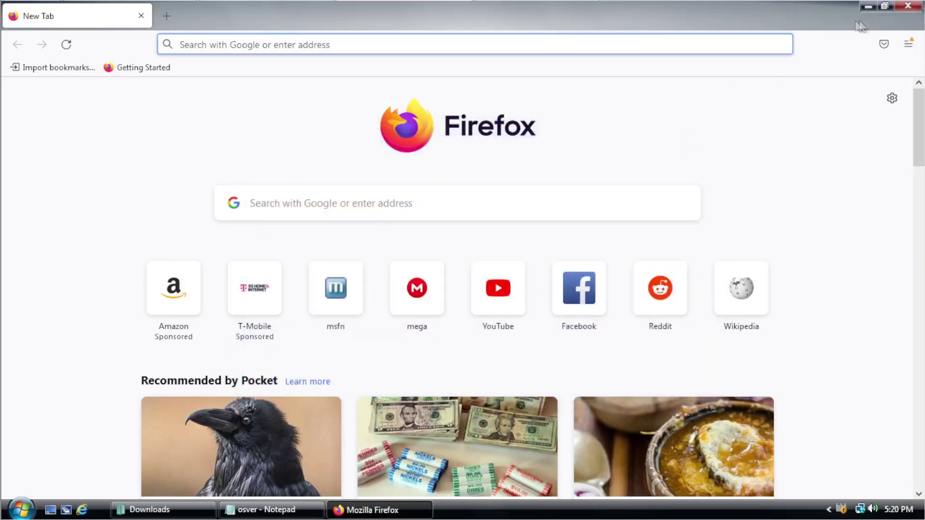
{"action": "left_click", "coordinate": [908, 5]}
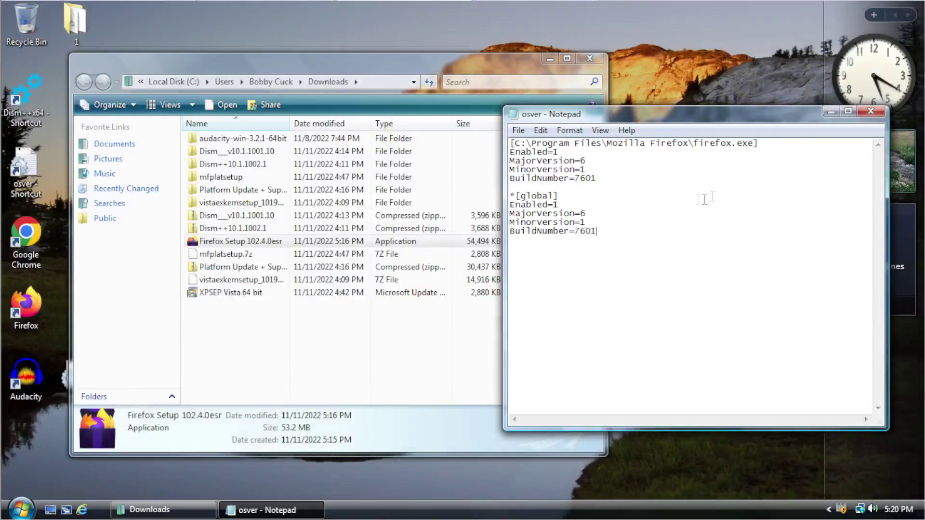
Step: Close the Downloads window and drag the loose desktop osver file to the Recycle Bin
{"action": "left_click", "coordinate": [589, 58]}
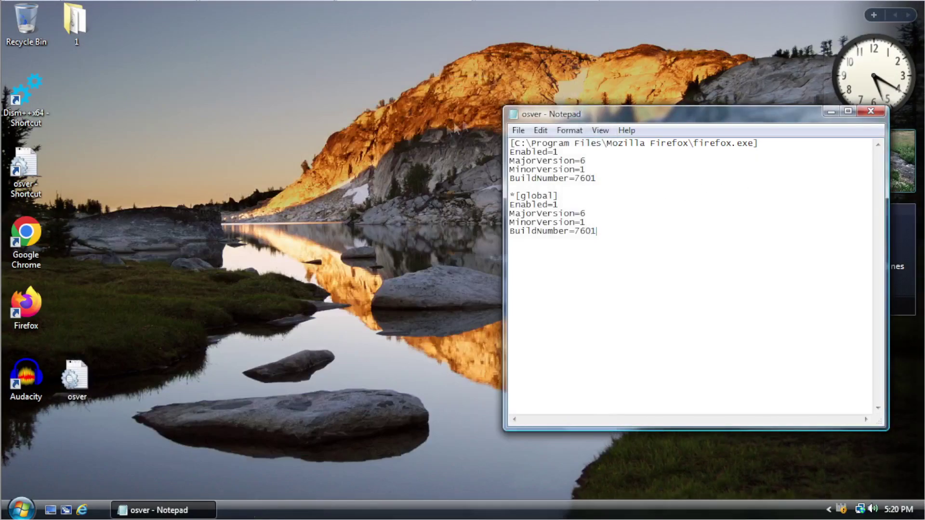
{"action": "left_click", "coordinate": [663, 231]}
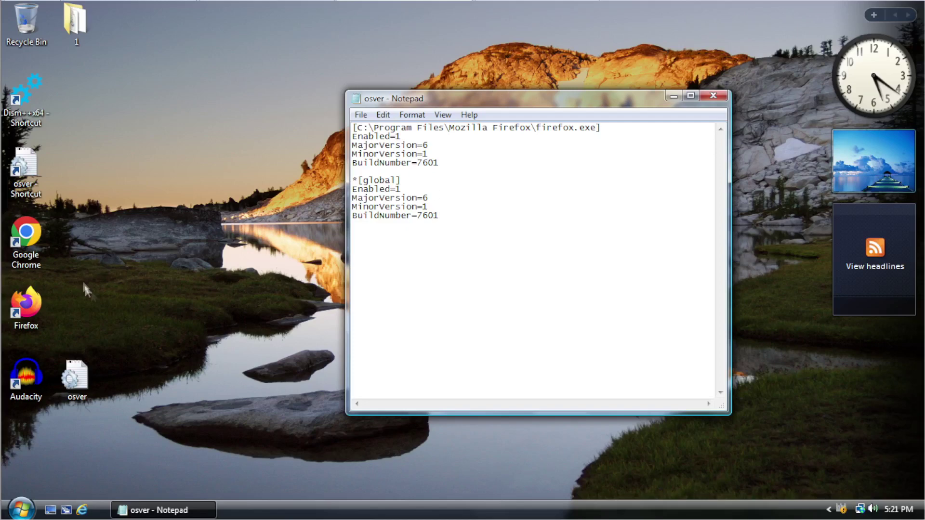
{"action": "left_click_drag", "start_coordinate": [94, 376], "coordinate": [35, 43]}
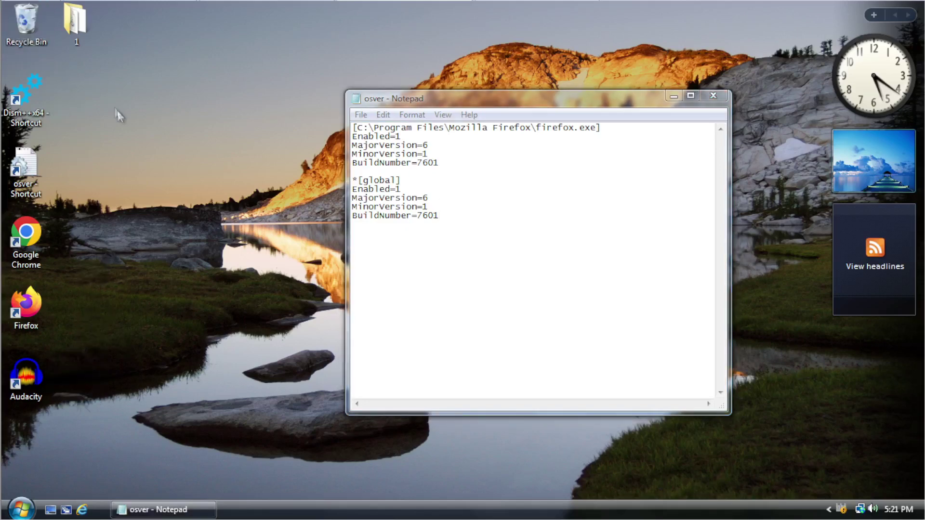
{"action": "left_click", "coordinate": [664, 269]}
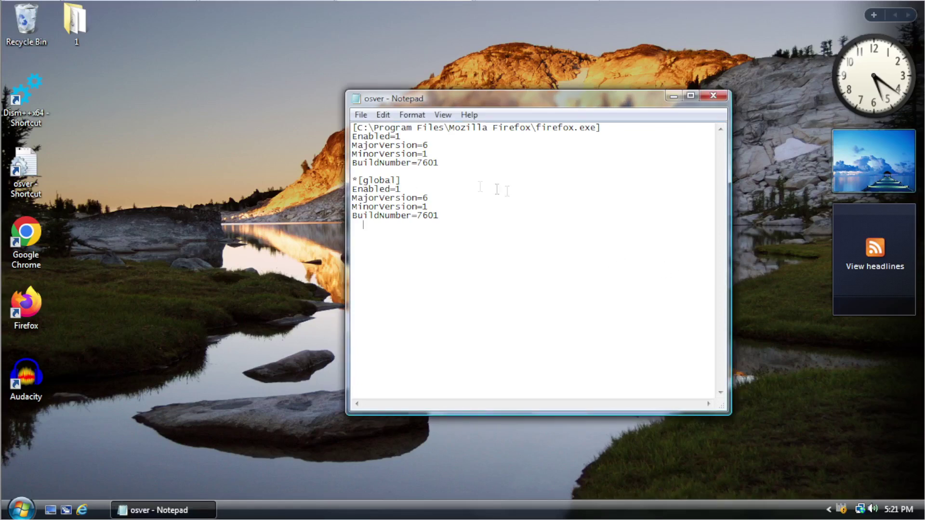
Step: Review osver's MajorVersion and BuildNumber lines, then open the Start menu
{"action": "left_click", "coordinate": [531, 199]}
{"action": "left_click", "coordinate": [390, 144]}
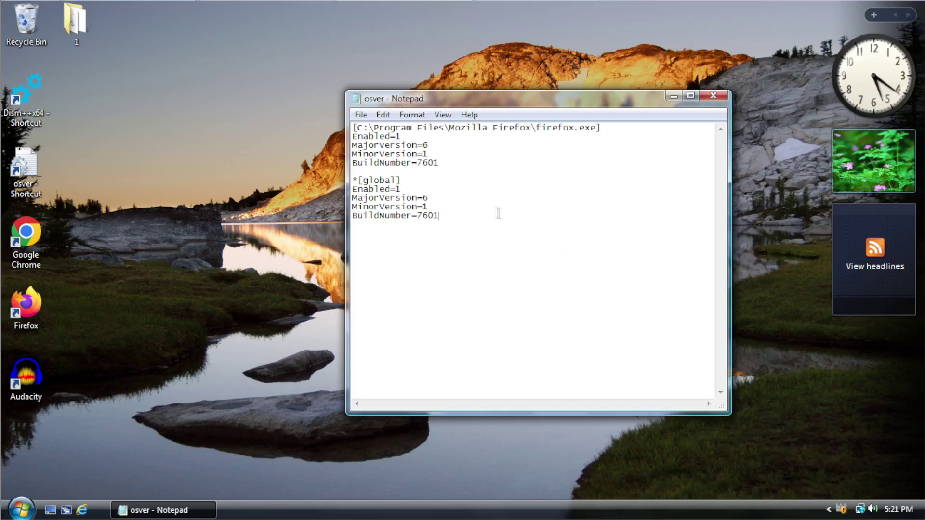
{"action": "left_click", "coordinate": [475, 218]}
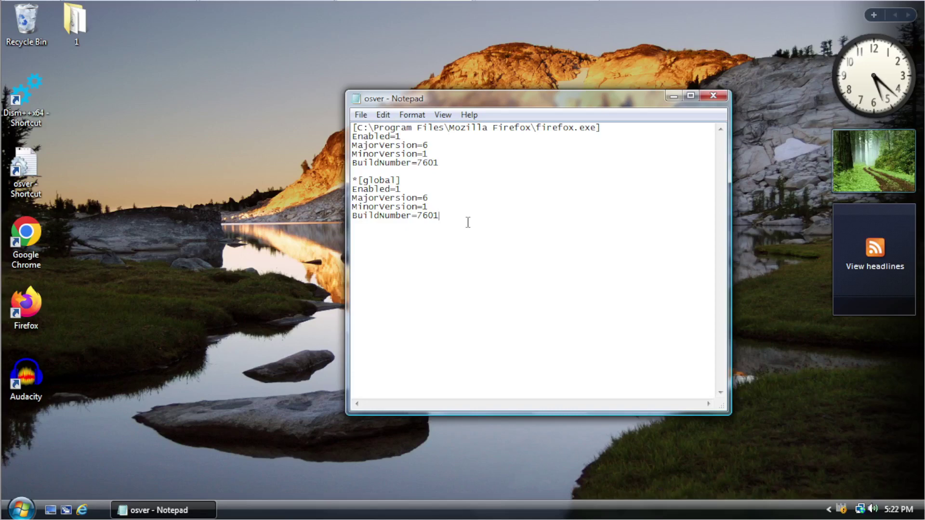
{"action": "left_click", "coordinate": [20, 509]}
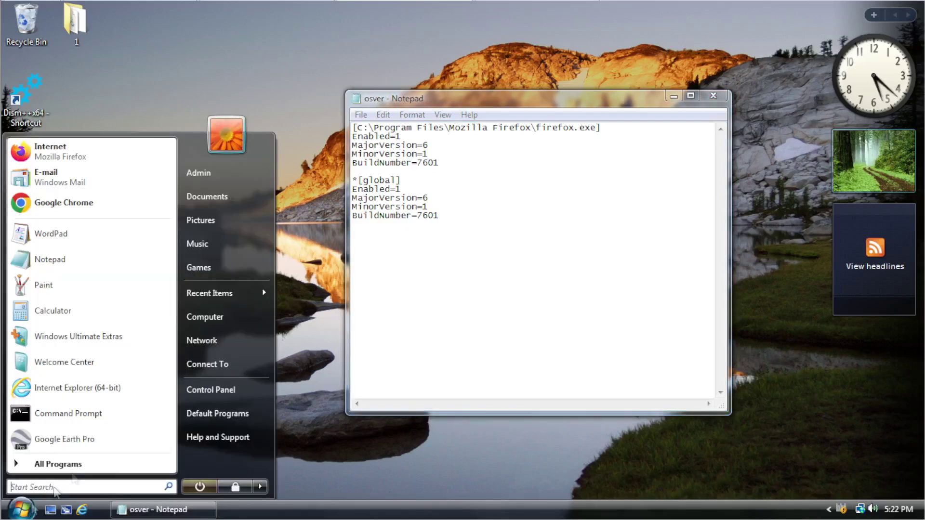
{"action": "left_click", "coordinate": [249, 314]}
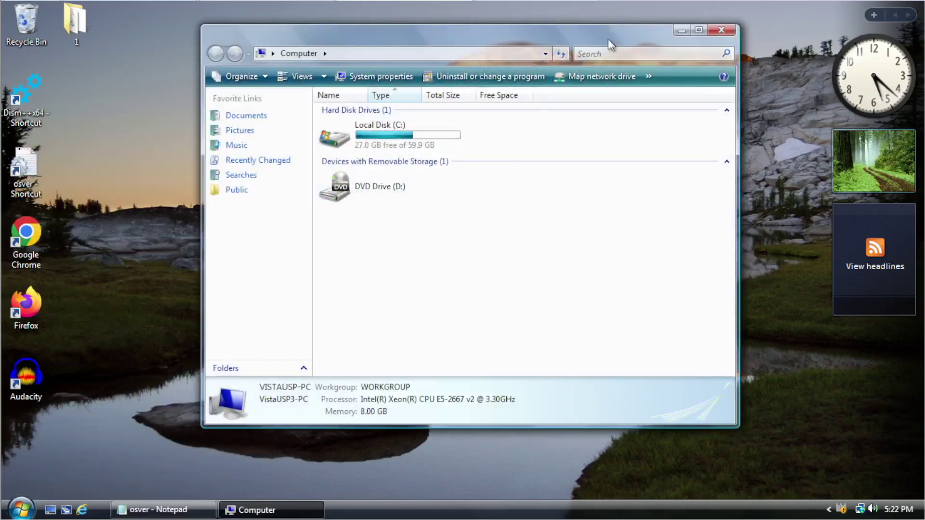
{"action": "left_click_drag", "start_coordinate": [602, 42], "coordinate": [543, 51]}
{"action": "left_click", "coordinate": [664, 38]}
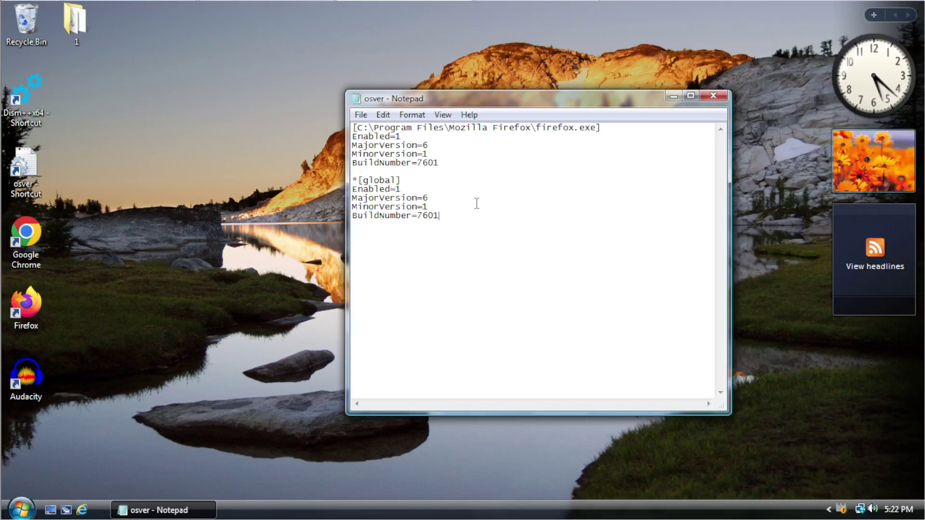
{"action": "double_click", "coordinate": [448, 212]}
{"action": "left_click", "coordinate": [491, 215]}
{"action": "left_click", "coordinate": [6, 222]}
{"action": "left_click", "coordinate": [587, 262]}
{"action": "left_click", "coordinate": [356, 182]}
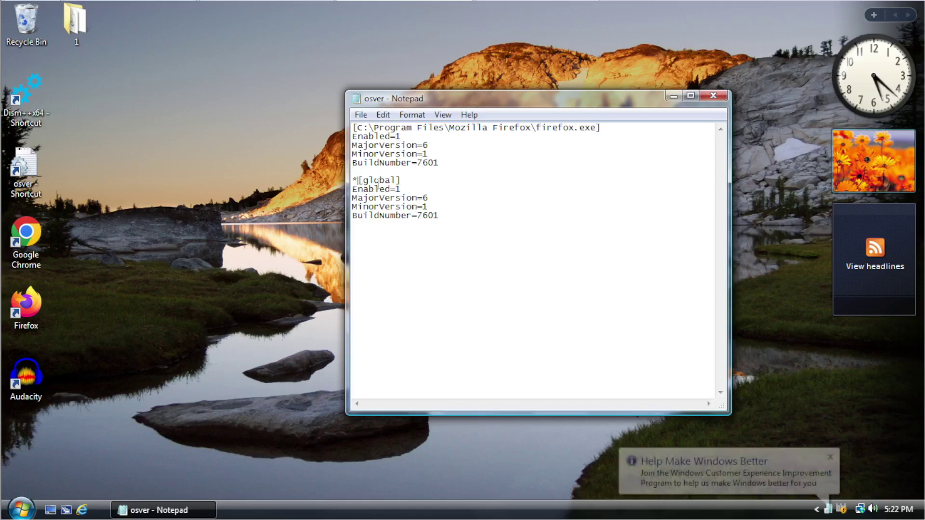
{"action": "left_click", "coordinate": [829, 456]}
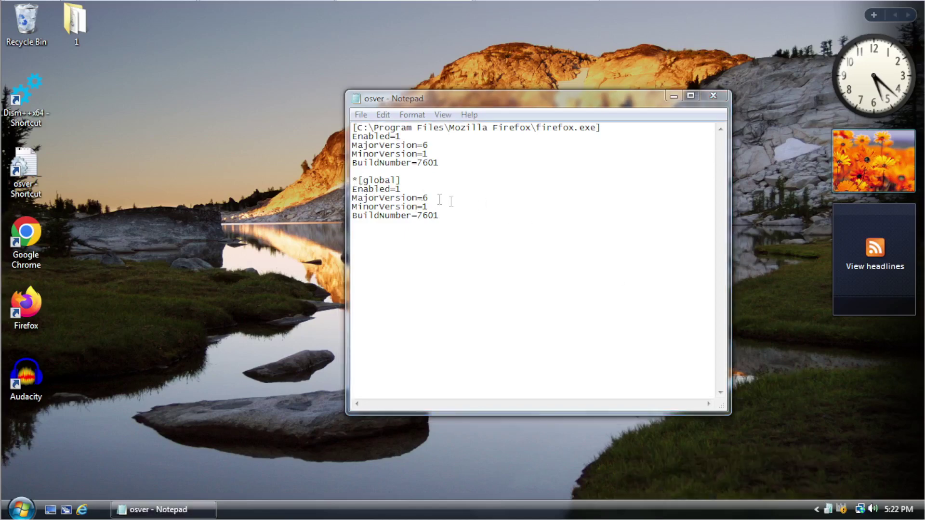
{"action": "left_click", "coordinate": [357, 183]}
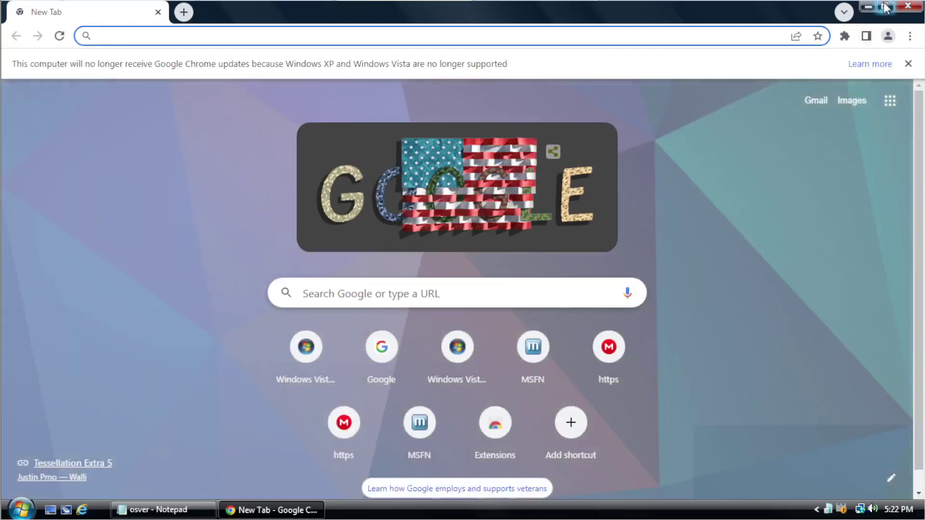
{"action": "left_click", "coordinate": [885, 6]}
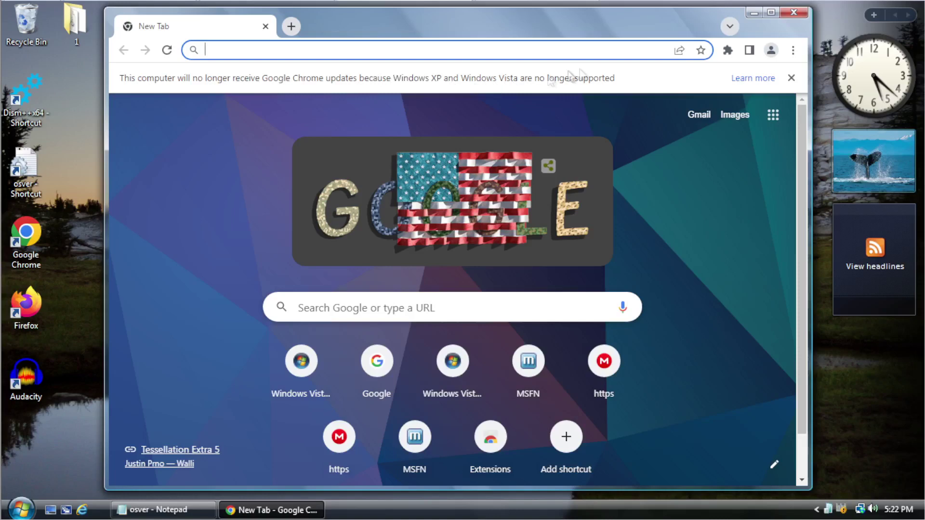
{"action": "left_click", "coordinate": [794, 12]}
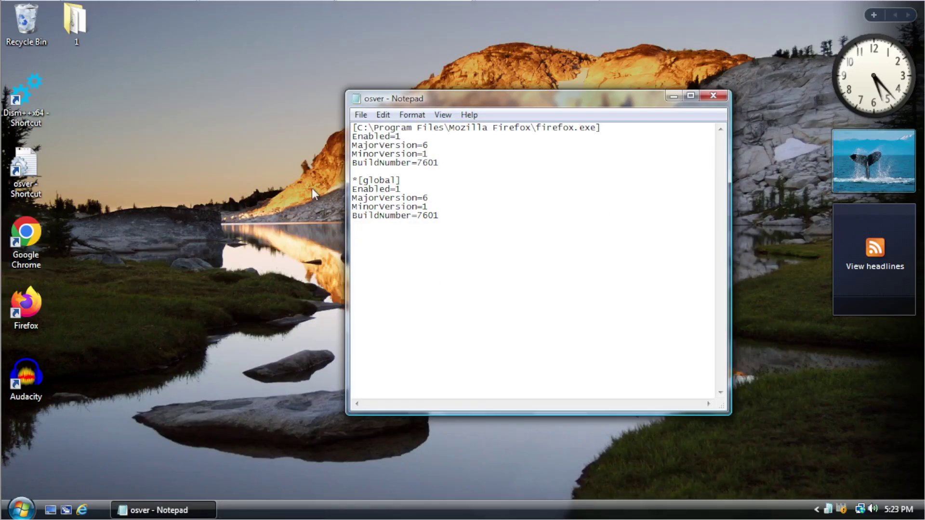
Step: Copy the C:\Program Files\Google\Chrome\Application path from the Chrome shortcut's folder
{"action": "right_click", "coordinate": [32, 230]}
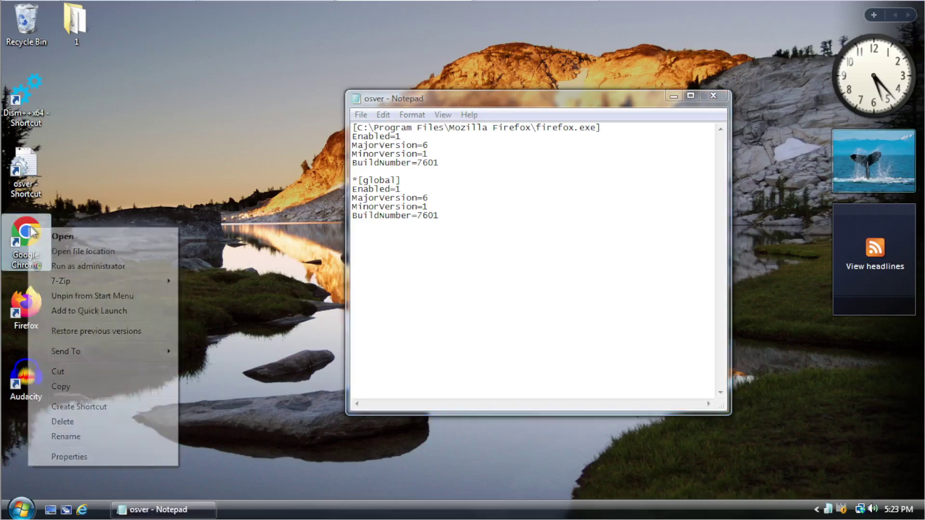
{"action": "left_click", "coordinate": [96, 251]}
{"action": "left_click", "coordinate": [554, 323]}
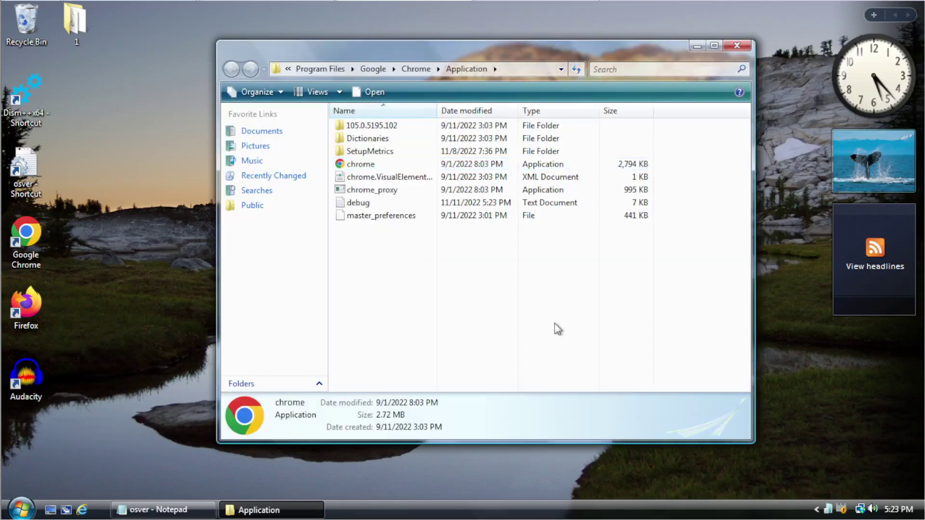
{"action": "left_click", "coordinate": [510, 69]}
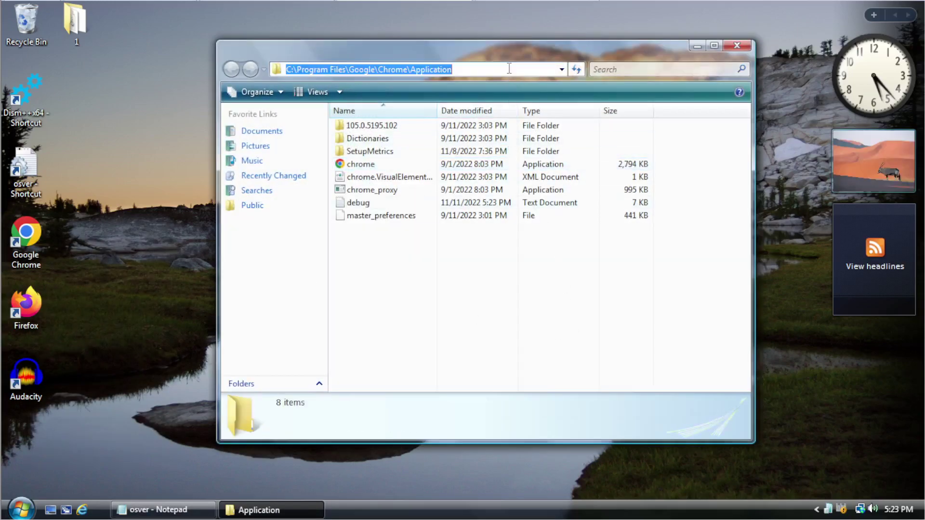
{"action": "right_click", "coordinate": [510, 68]}
{"action": "left_click", "coordinate": [533, 124]}
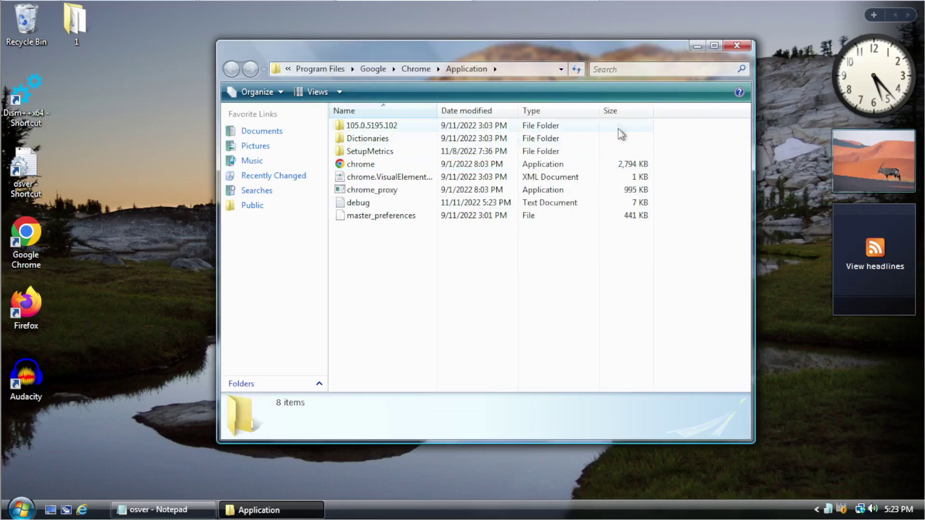
{"action": "left_click", "coordinate": [517, 70]}
{"action": "right_click", "coordinate": [342, 61]}
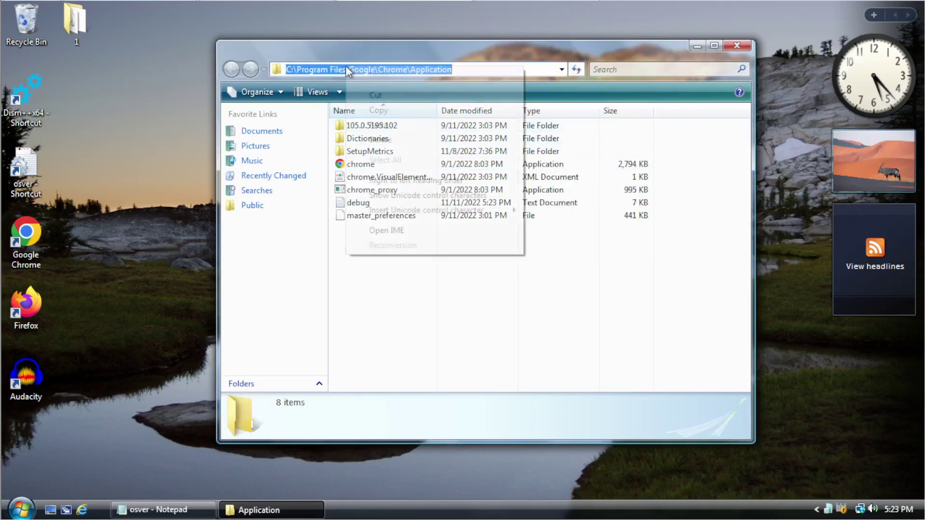
{"action": "left_click", "coordinate": [379, 119]}
Step: Add a [C:\Program Files\Google\Chrome\Application\chrome.exe] header after the Firefox section in osver
{"action": "left_click", "coordinate": [164, 510]}
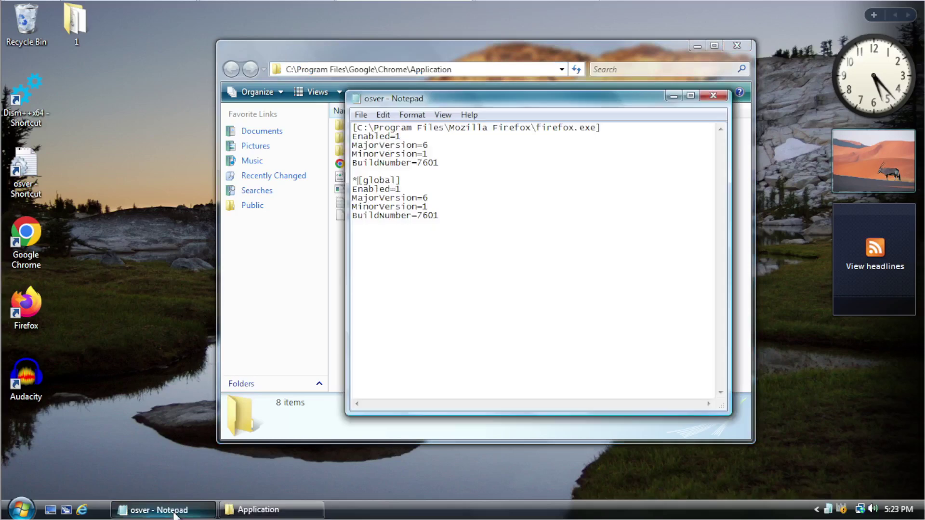
{"action": "left_click", "coordinate": [463, 155]}
{"action": "left_click", "coordinate": [450, 166]}
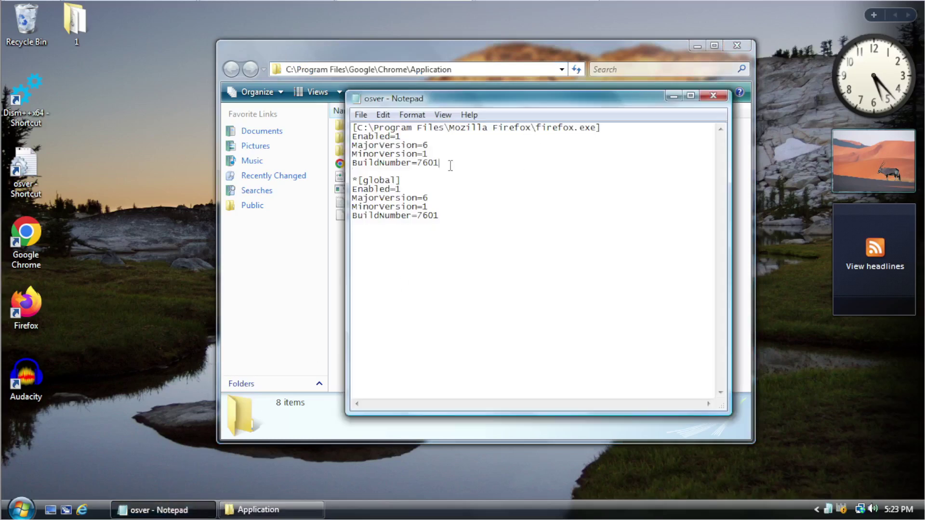
{"action": "key", "text": "Return"}
{"action": "key", "text": "Return"}
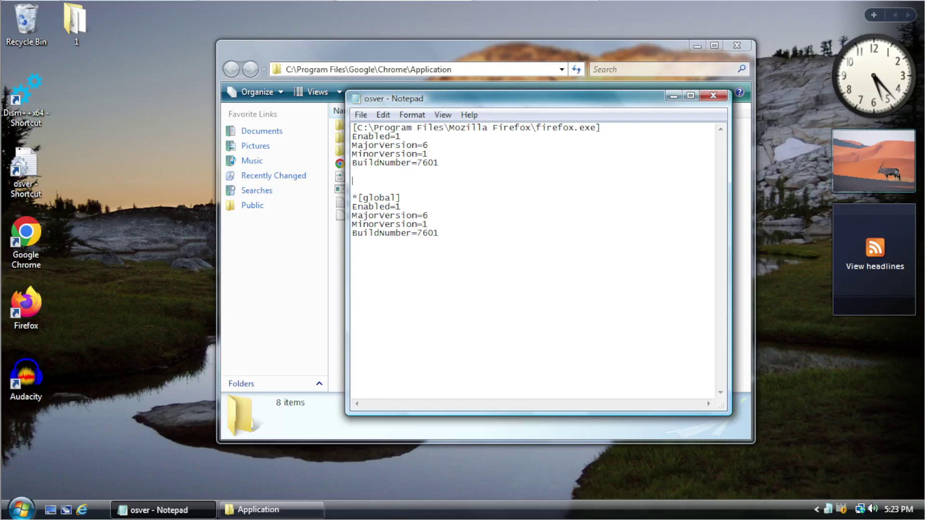
{"action": "type", "text": "["}
{"action": "key", "text": "ctrl+v"}
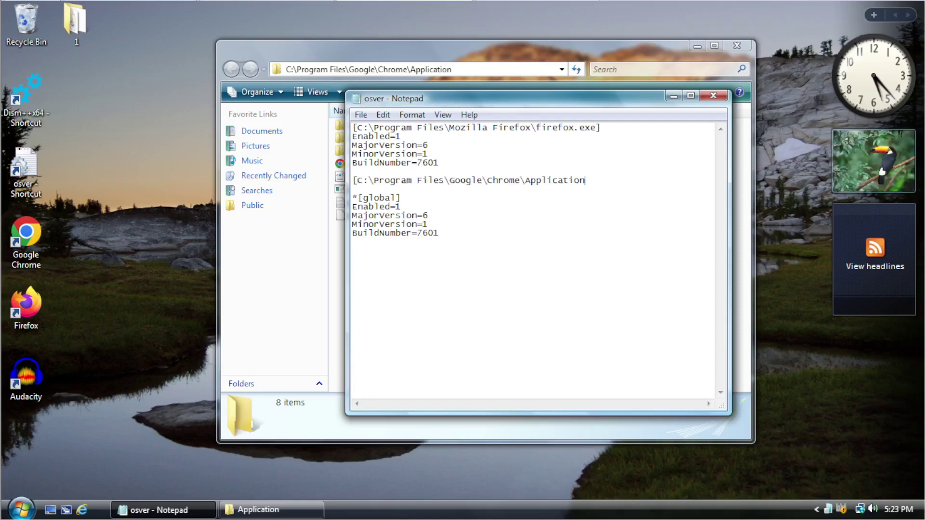
{"action": "type", "text": "\\chrome.exe]"}
Step: Enter Enabled=1, MajorVersion=6 and MinorVersion=1 under the chrome.exe header
{"action": "key", "text": "Return"}
{"action": "type", "text": "Enabled=1"}
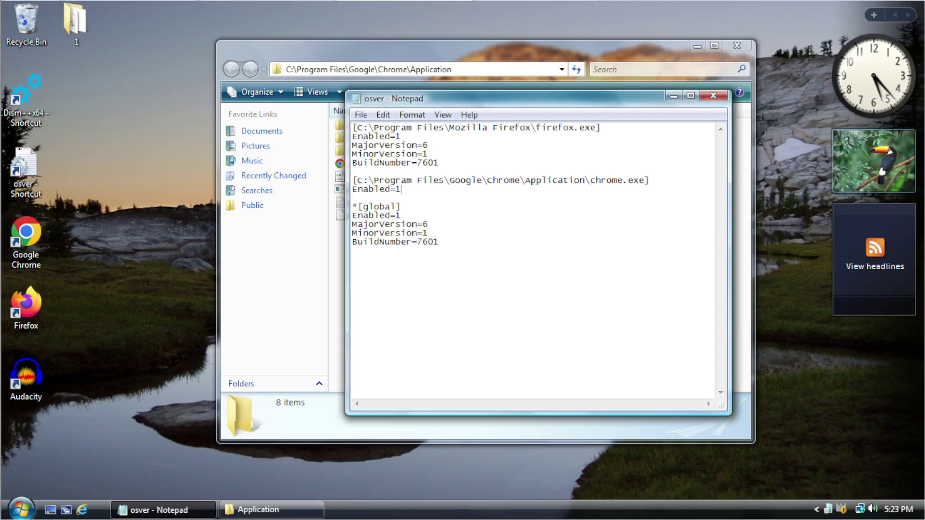
{"action": "key", "text": "Return"}
{"action": "type", "text": "M"}
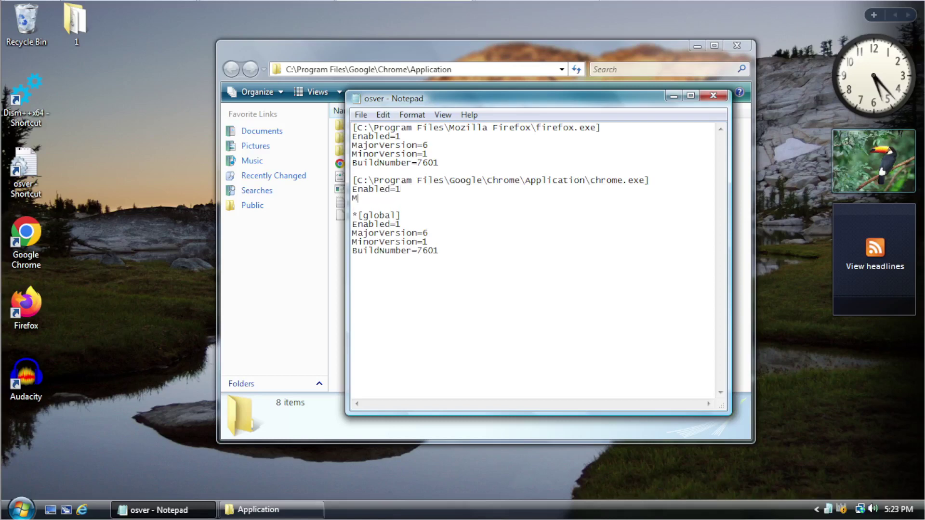
{"action": "type", "text": "ajorVersion=6"}
{"action": "key", "text": "Return"}
{"action": "type", "text": "MinorV"}
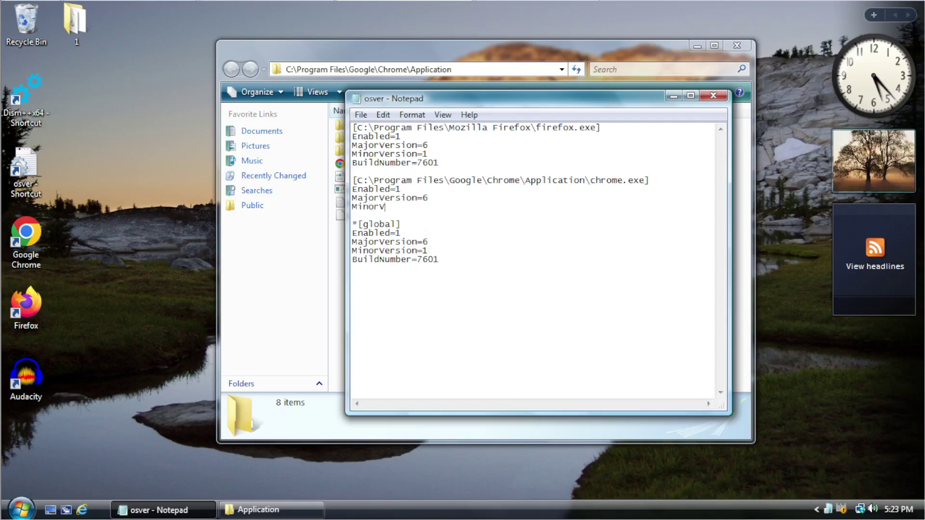
{"action": "type", "text": "ersion=1"}
Step: Close osver in Notepad and launch Google Chrome from its desktop shortcut
{"action": "left_click", "coordinate": [713, 96]}
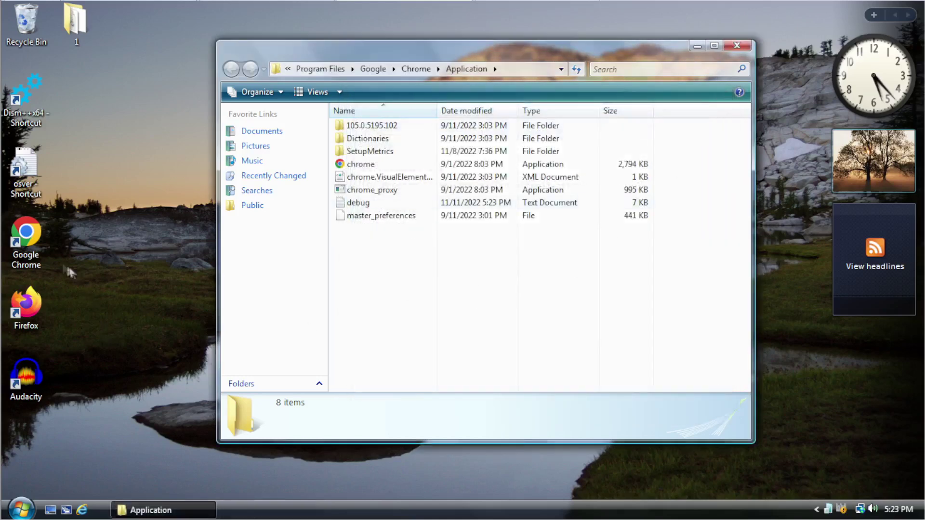
{"action": "left_click", "coordinate": [154, 266]}
{"action": "double_click", "coordinate": [32, 238]}
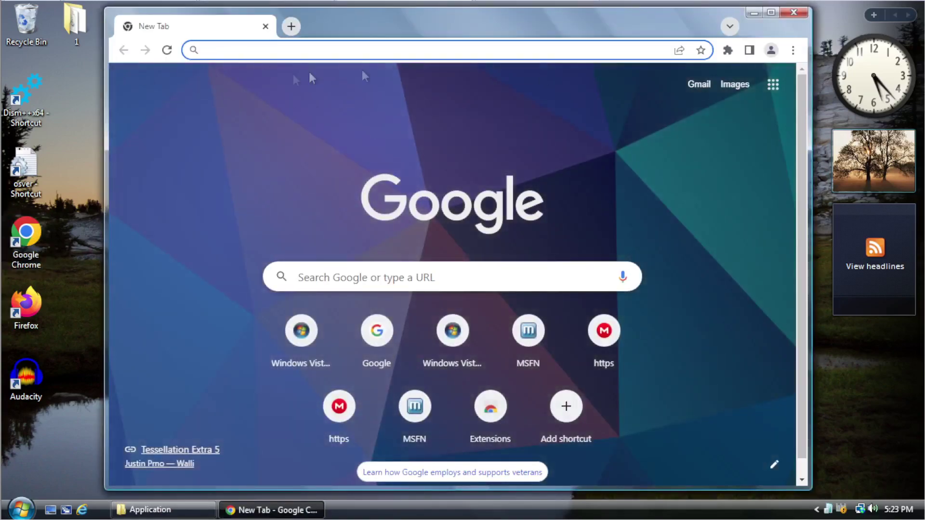
{"action": "left_click", "coordinate": [787, 75]}
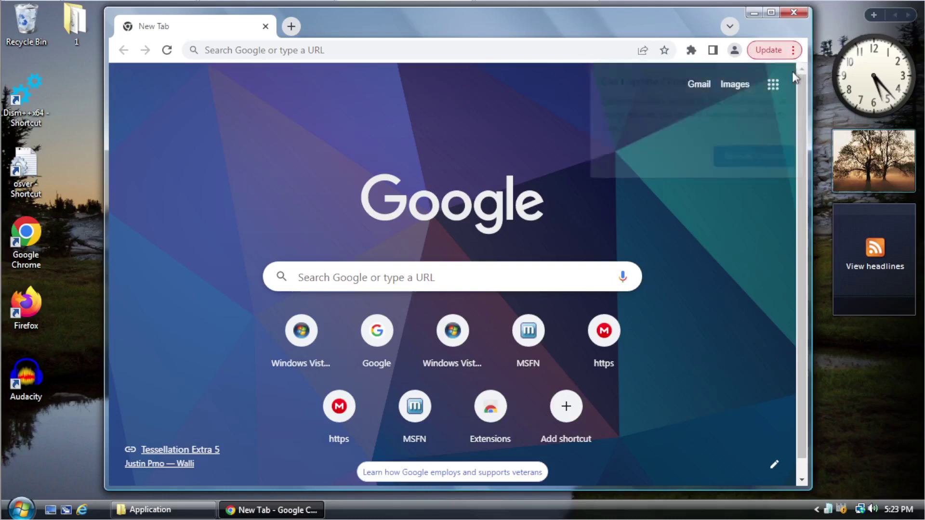
Step: Confirm in About Google Chrome that version 105.0.5195.102 is up to date, then close Chrome
{"action": "left_click", "coordinate": [767, 54]}
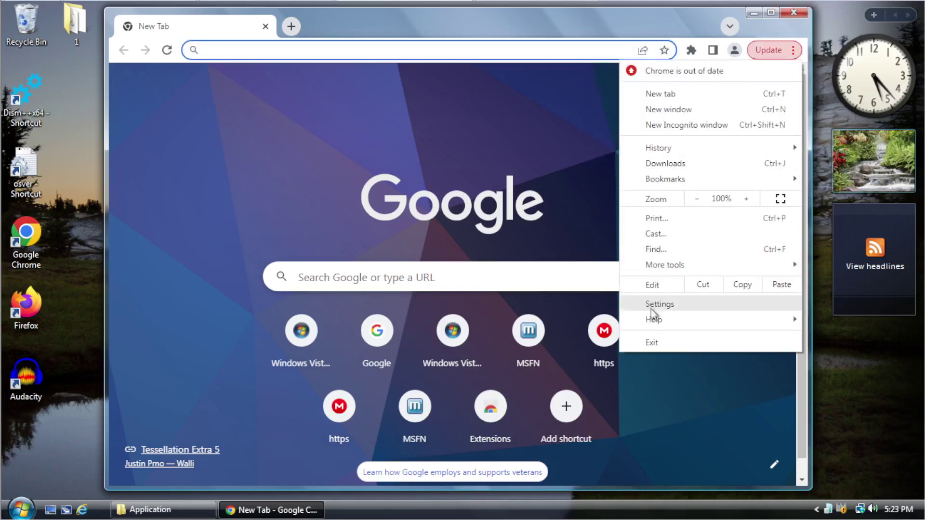
{"action": "mouse_move", "coordinate": [654, 324]}
{"action": "left_click", "coordinate": [554, 319]}
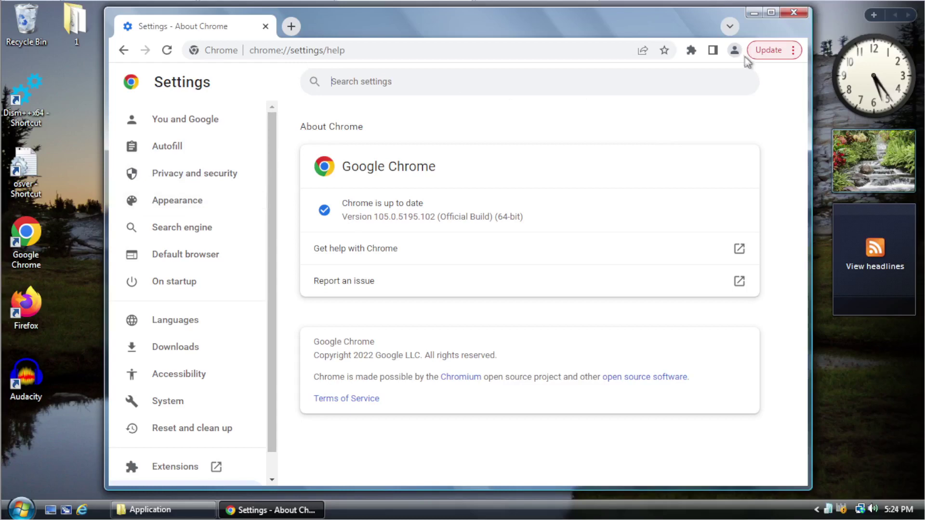
{"action": "left_click_drag", "start_coordinate": [665, 29], "coordinate": [626, 32]}
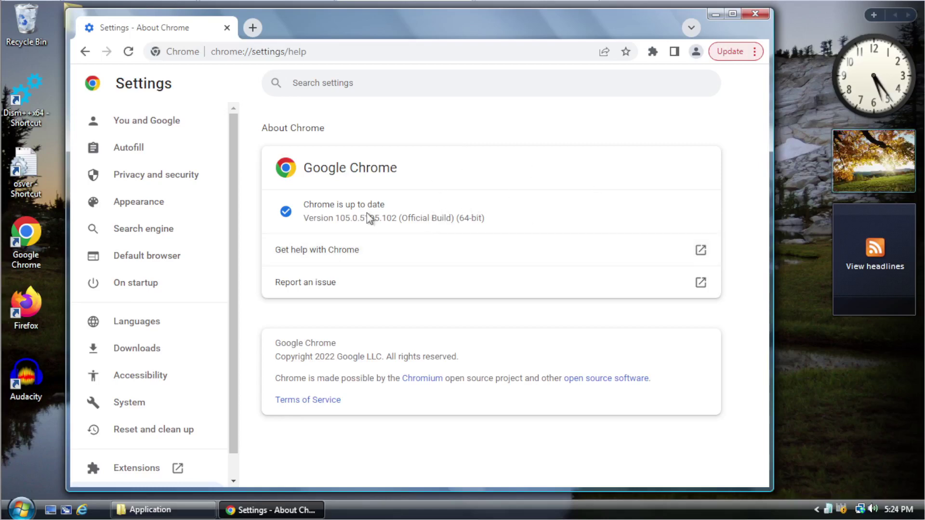
{"action": "left_click_drag", "start_coordinate": [362, 24], "coordinate": [413, 25]}
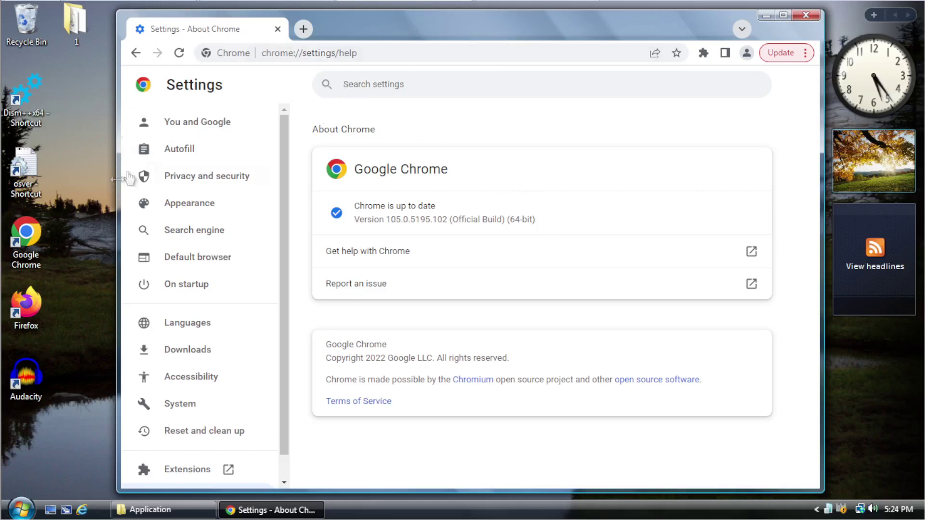
{"action": "left_click", "coordinate": [805, 15]}
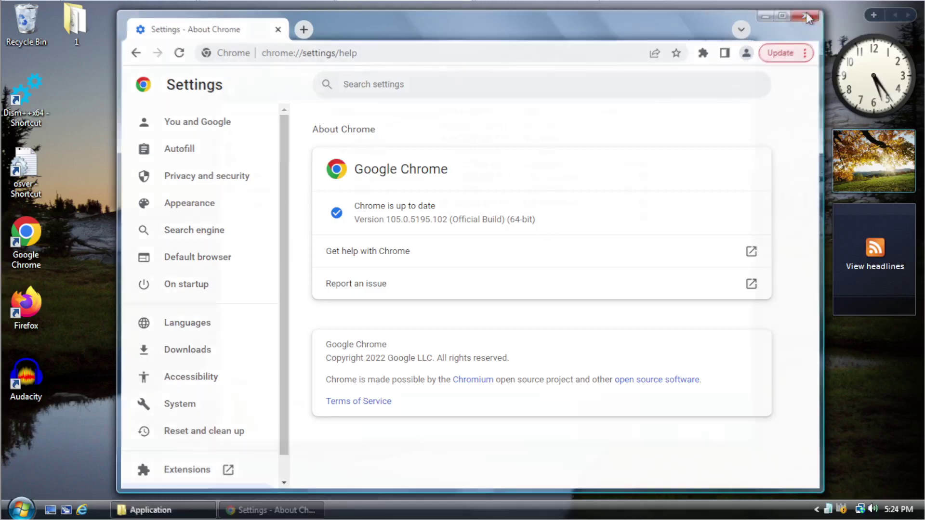
Step: Close the Chrome Application folder and launch Audacity, allowing it to run
{"action": "left_click", "coordinate": [46, 302]}
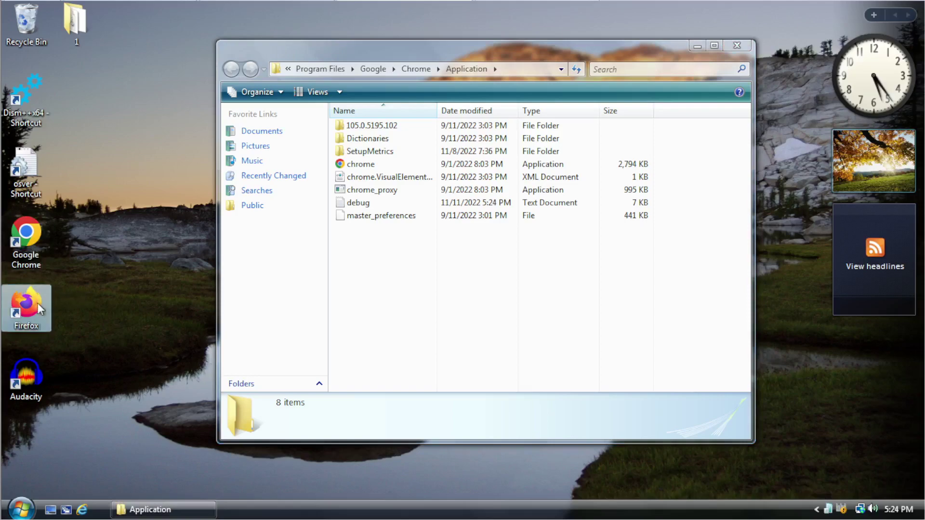
{"action": "left_click", "coordinate": [106, 277]}
{"action": "left_click", "coordinate": [512, 311]}
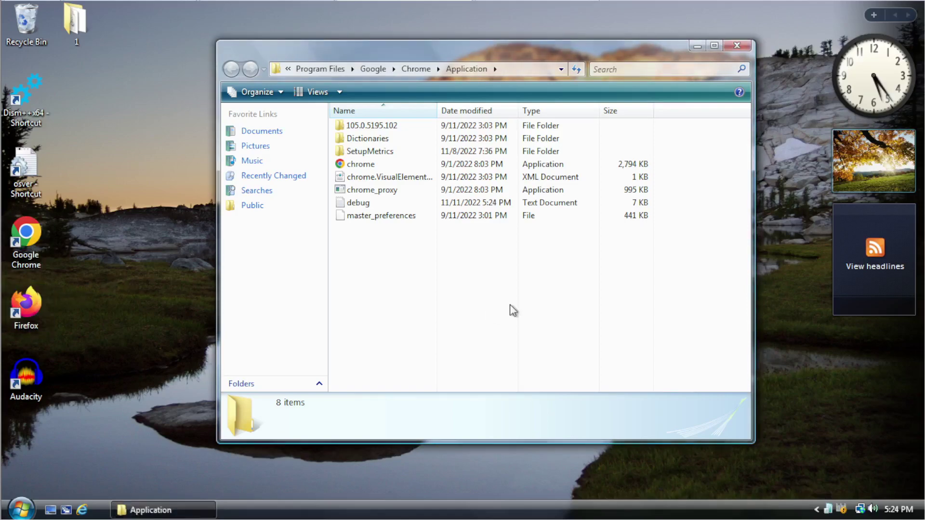
{"action": "left_click", "coordinate": [738, 45]}
{"action": "double_click", "coordinate": [47, 378]}
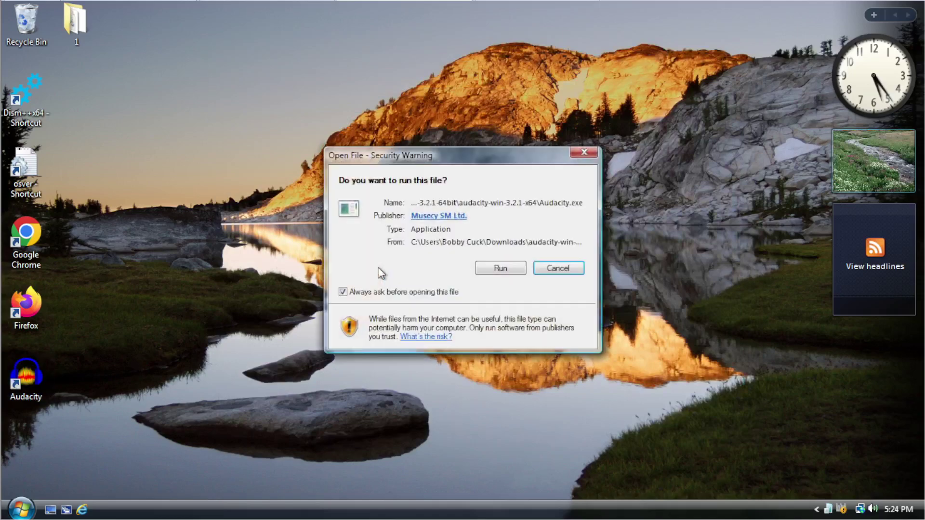
{"action": "left_click", "coordinate": [497, 269]}
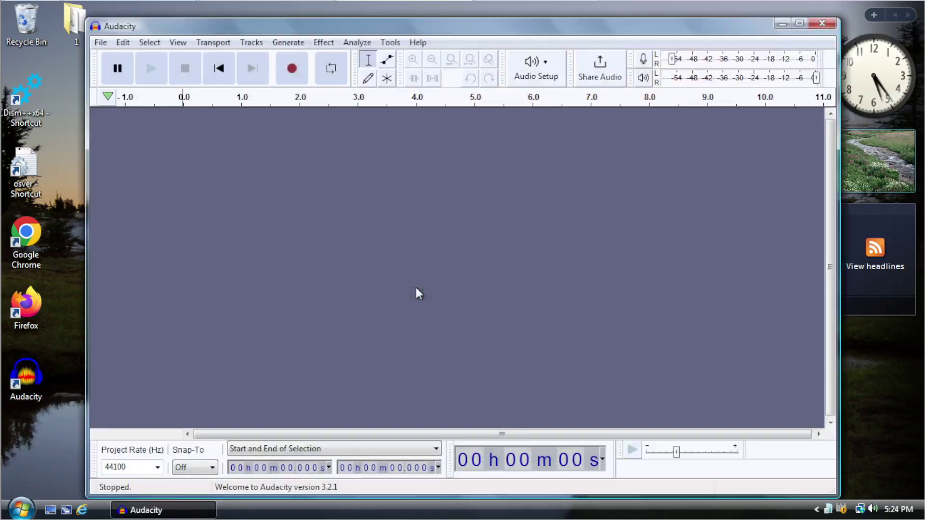
Step: View Audacity 3.2.1's About build information, then close the dialog and Audacity
{"action": "left_click", "coordinate": [418, 43]}
{"action": "left_click", "coordinate": [441, 143]}
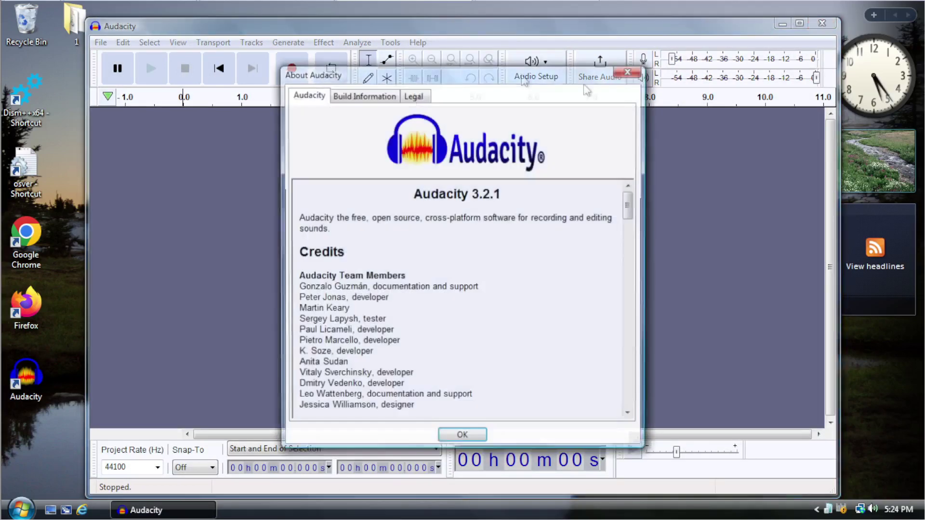
{"action": "left_click", "coordinate": [341, 96]}
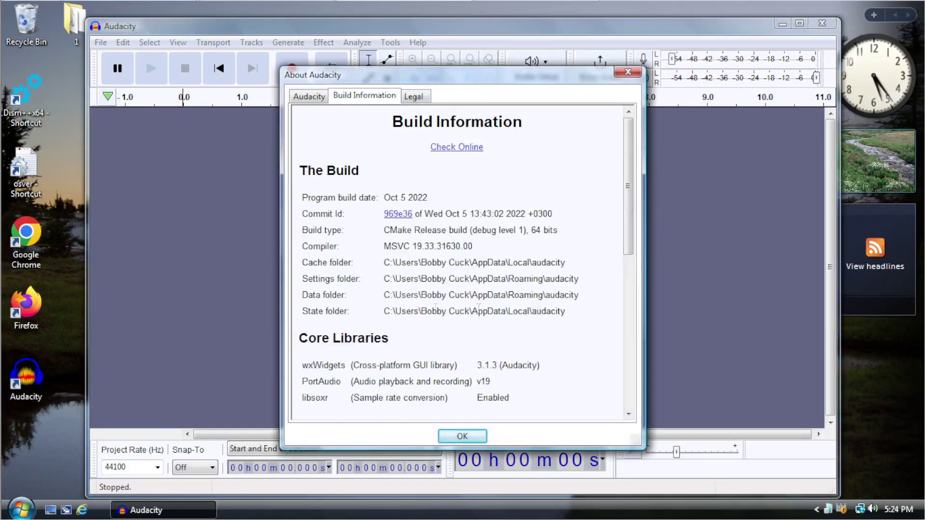
{"action": "left_click_drag", "start_coordinate": [457, 202], "coordinate": [329, 198]}
{"action": "left_click", "coordinate": [551, 207]}
{"action": "triple_click", "coordinate": [441, 200]}
{"action": "left_click", "coordinate": [448, 197]}
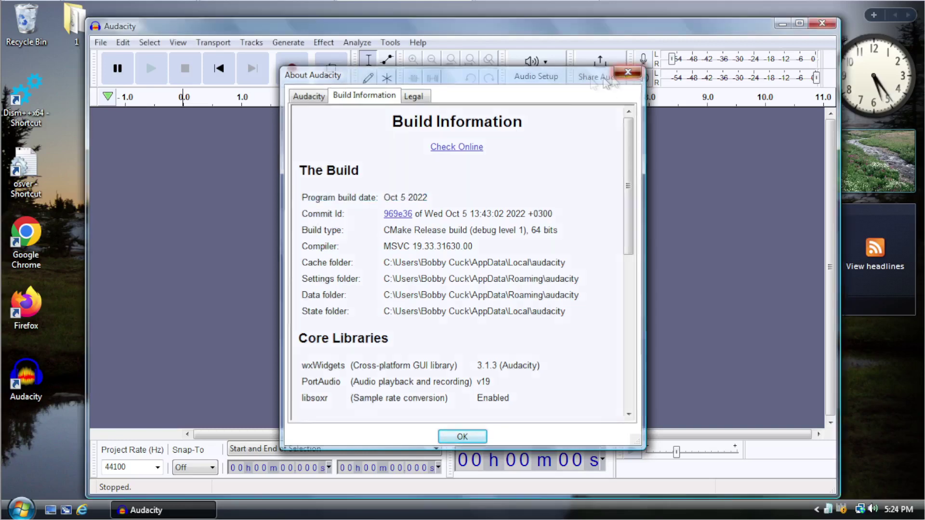
{"action": "left_click", "coordinate": [628, 72]}
{"action": "left_click", "coordinate": [822, 23]}
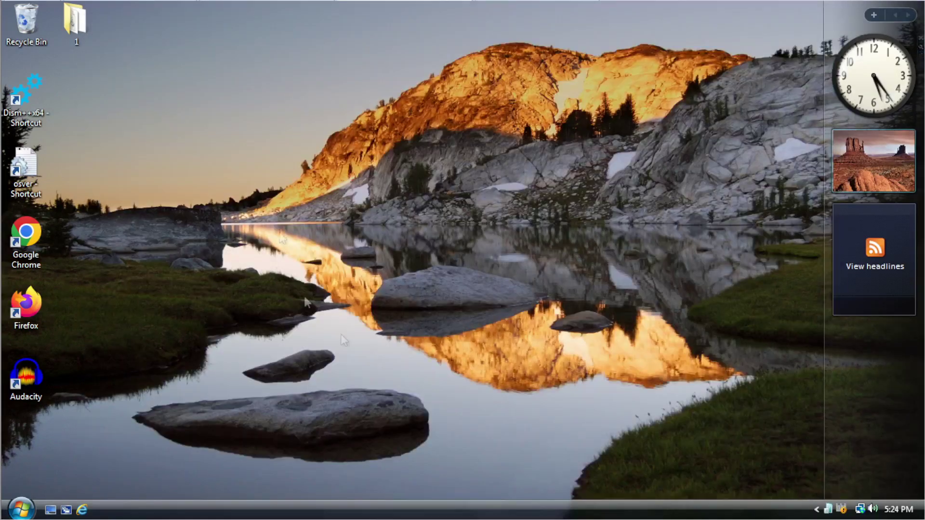
{"action": "left_click", "coordinate": [21, 509]}
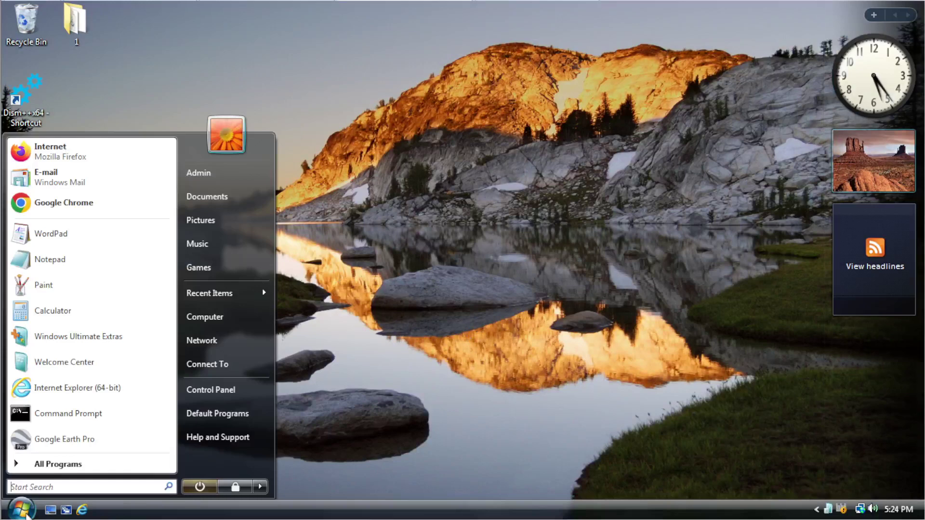
{"action": "left_click", "coordinate": [528, 150]}
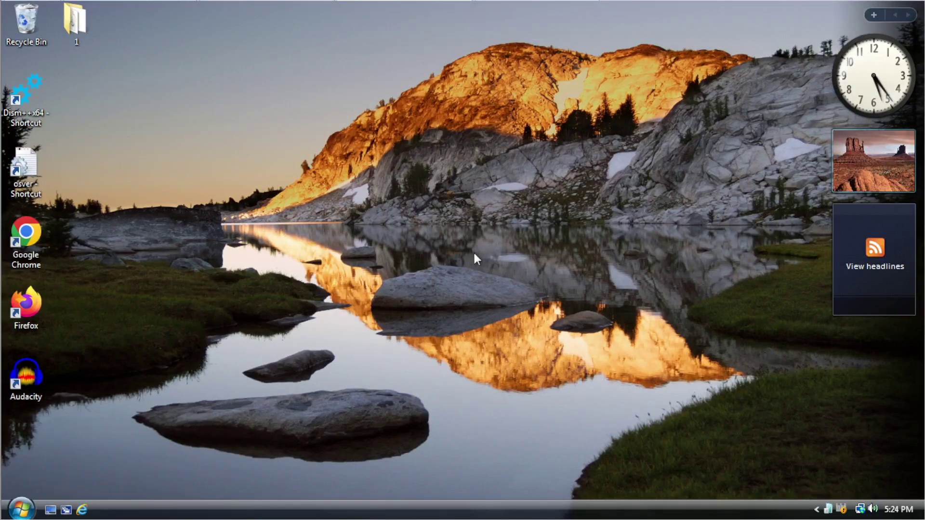